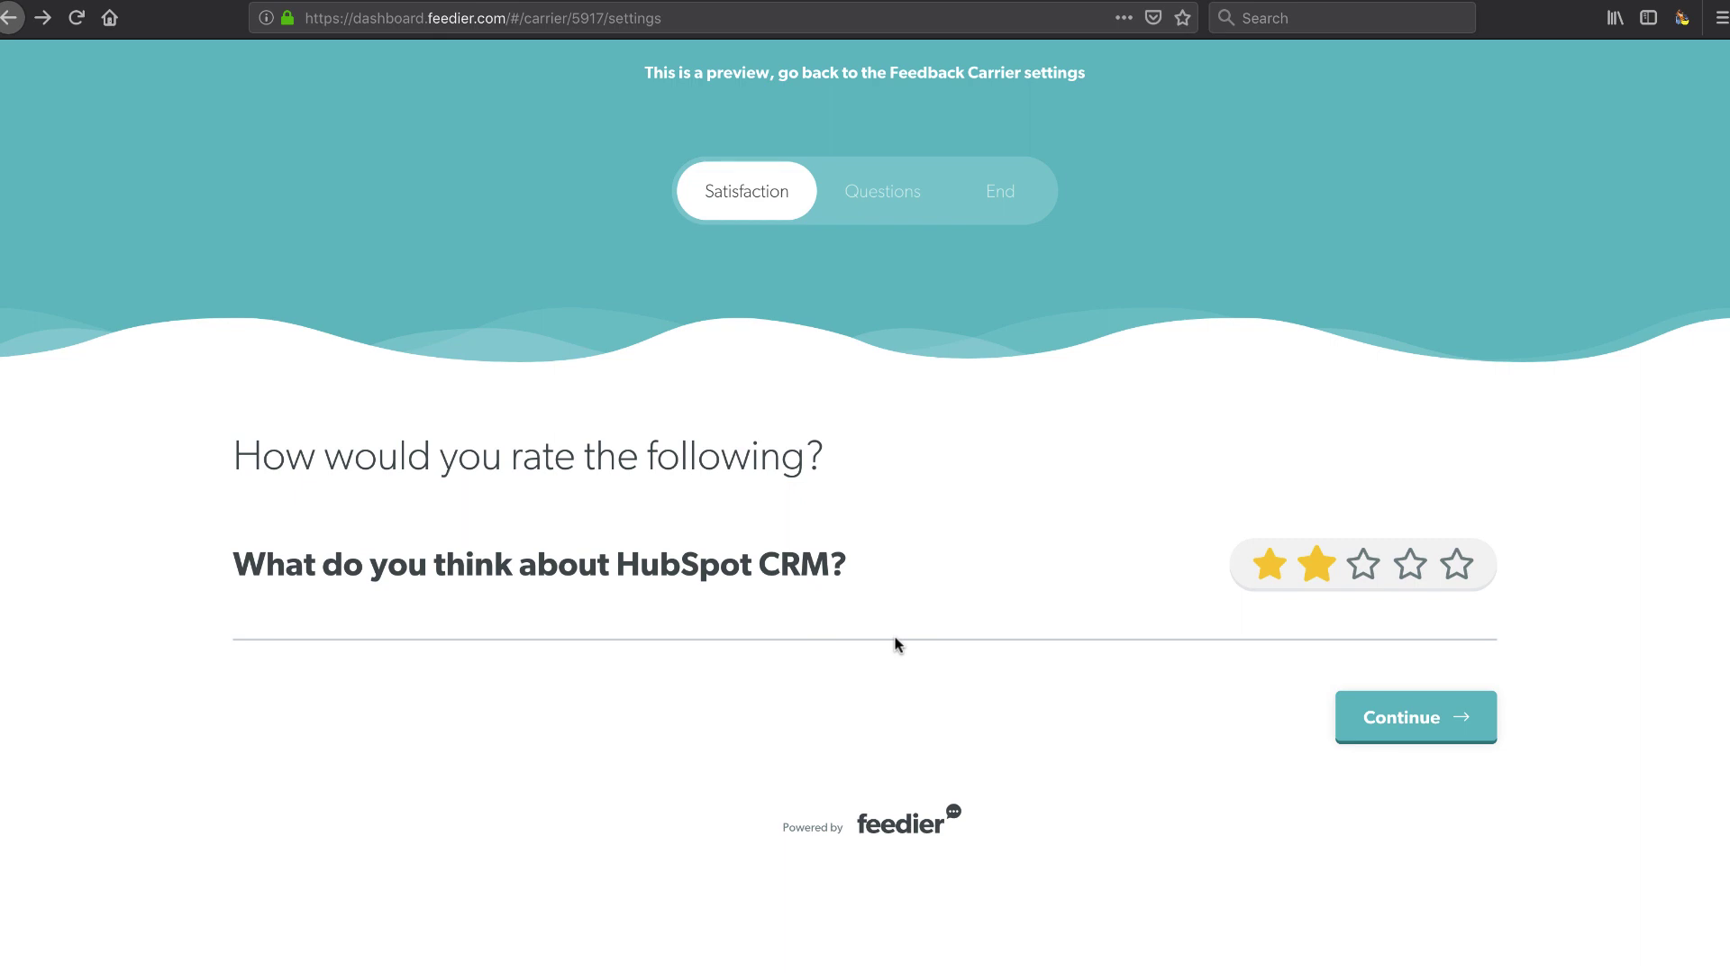
- Rate HubSpot CRM three stars in the survey preview and continue to the questions
click(1361, 576)
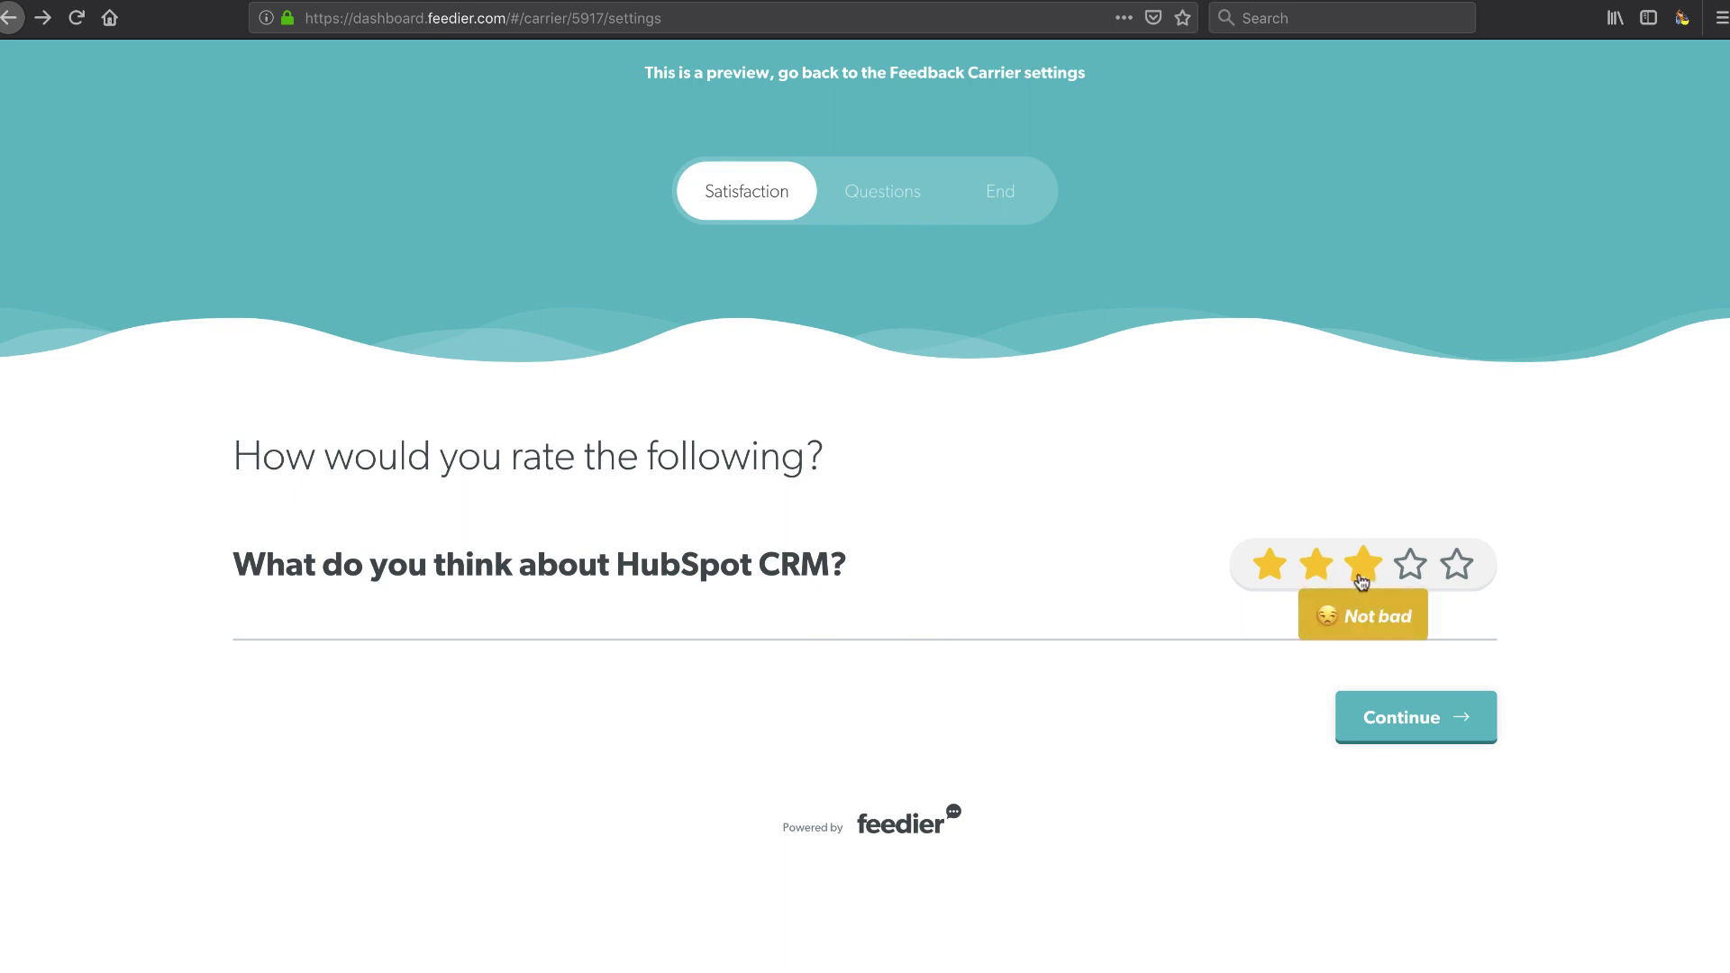
click(1408, 734)
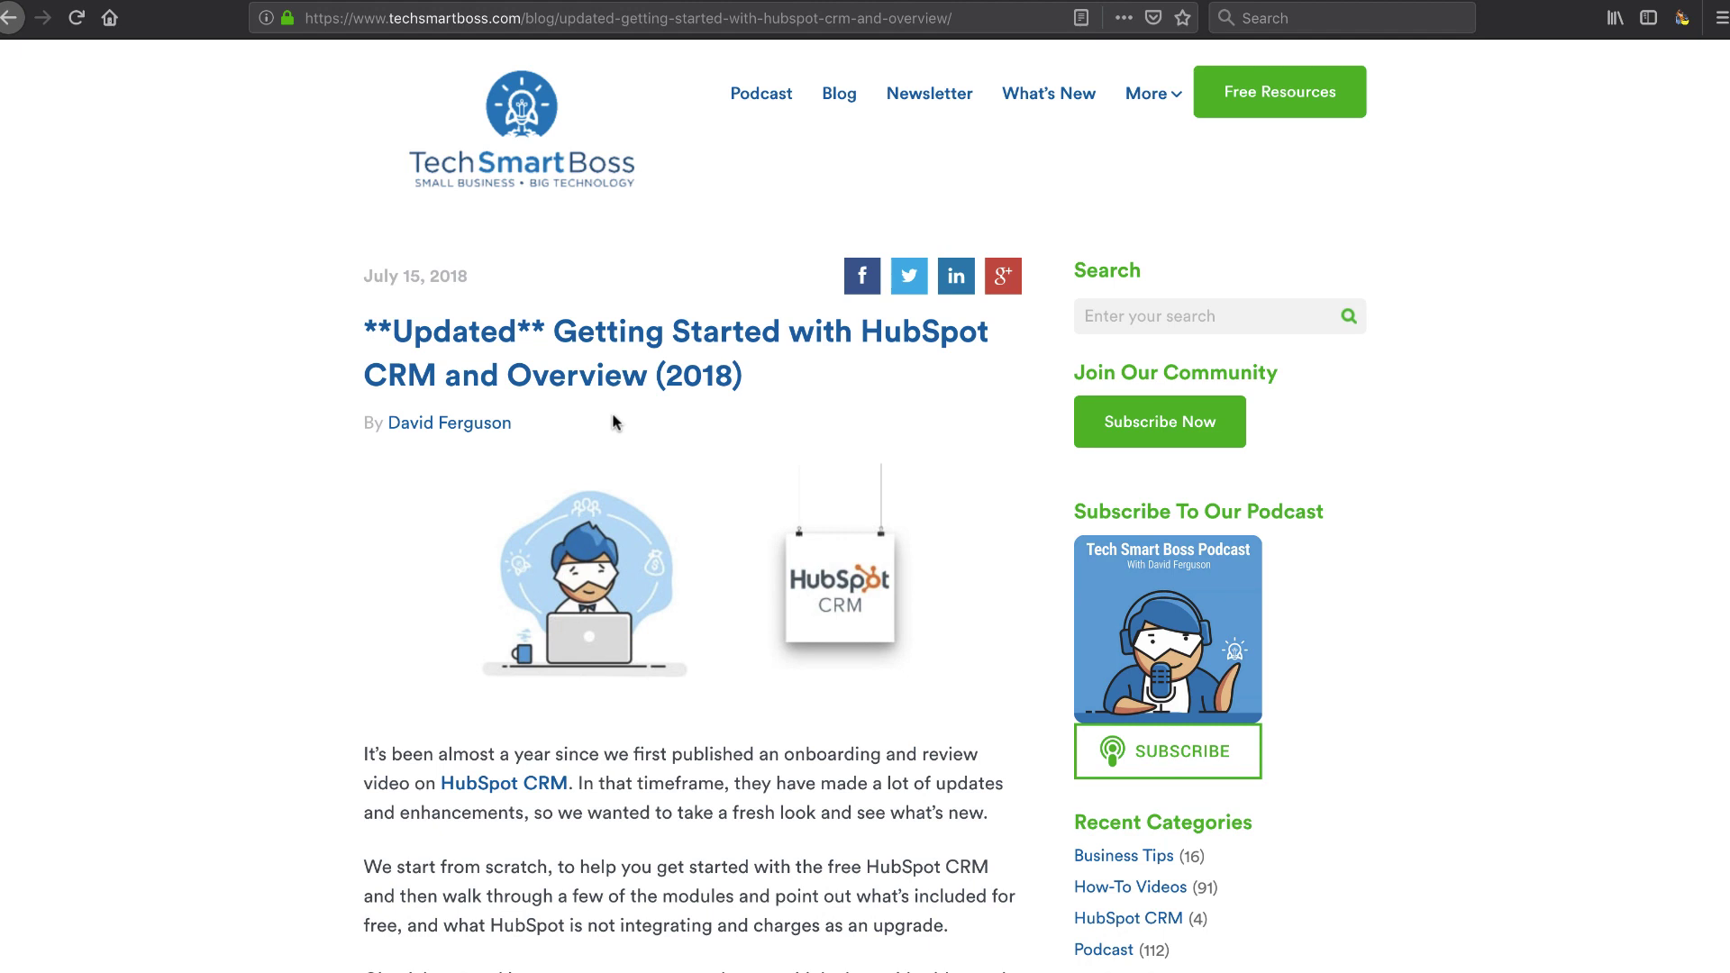
scroll(613, 538, down, 3)
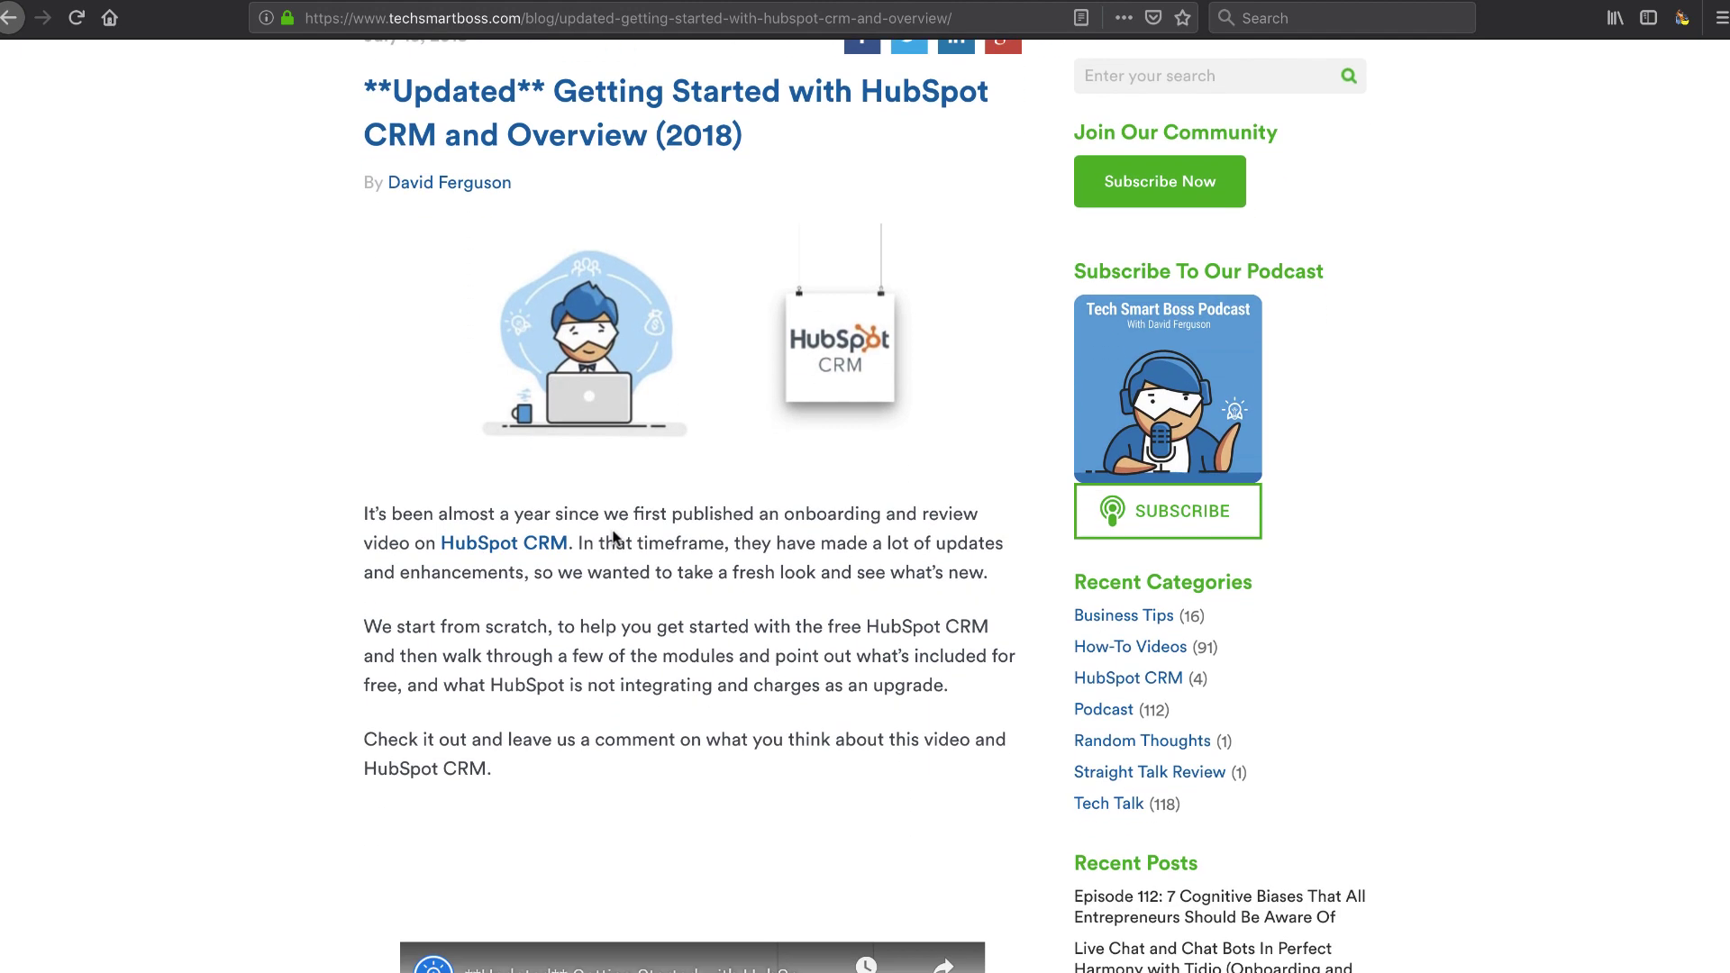
scroll(613, 538, up, 3)
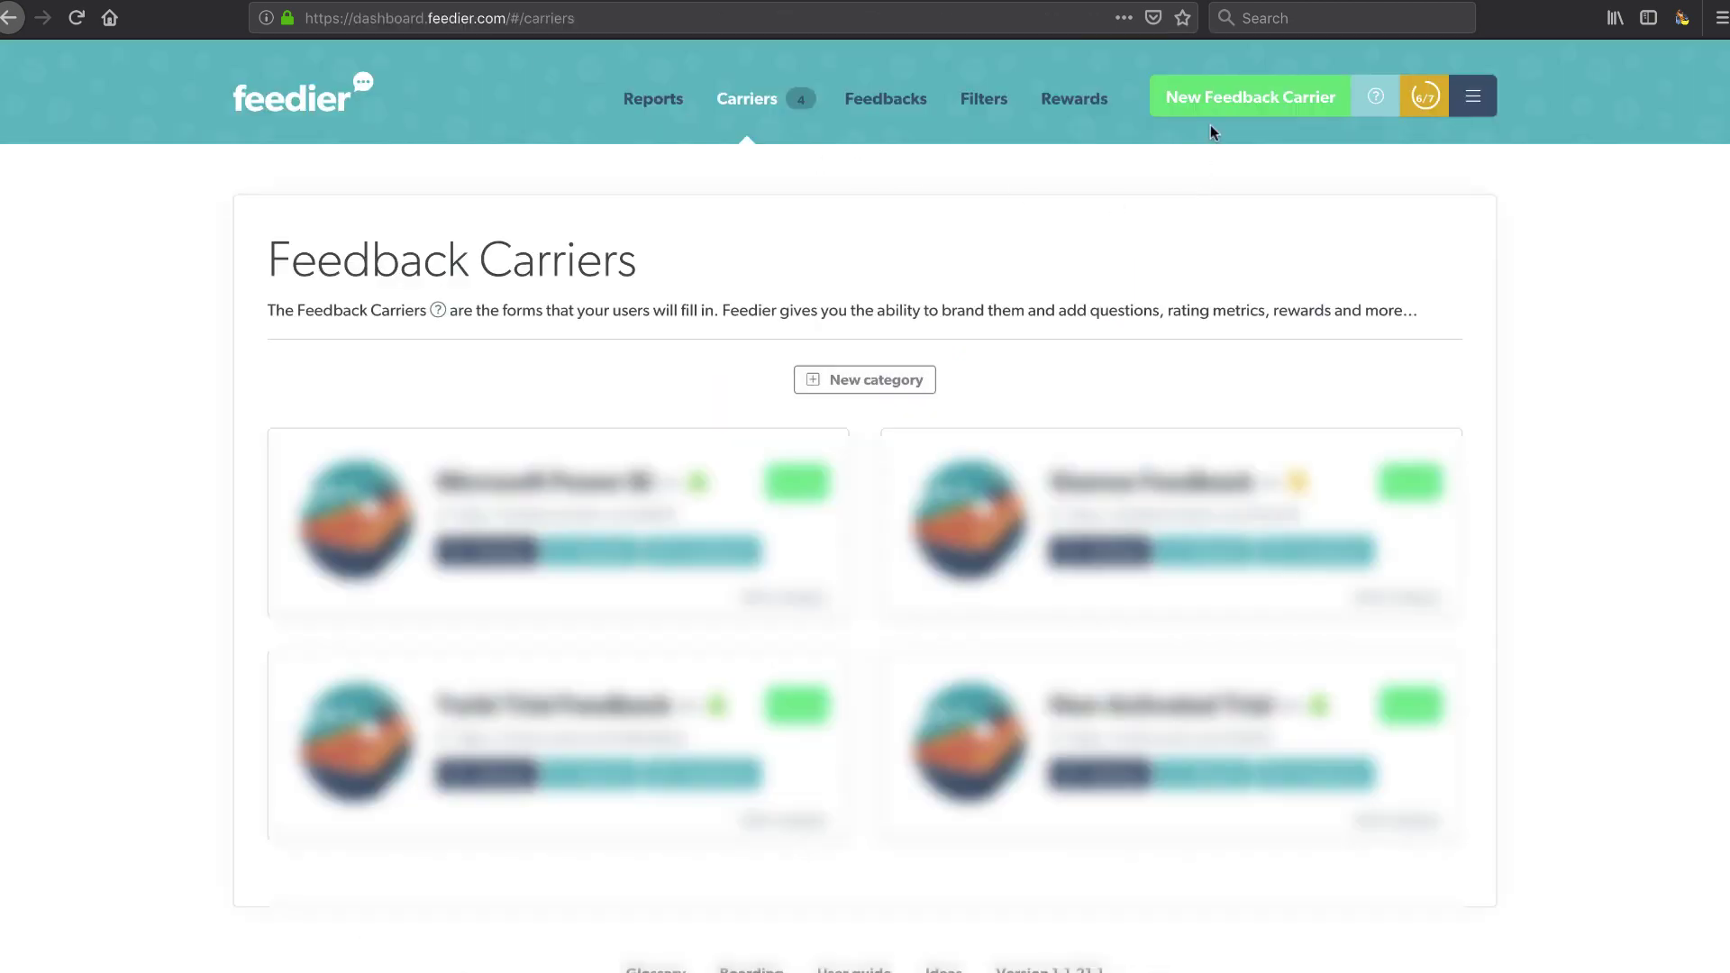
- Create an active feedback carrier from scratch named "HubSpot CRM Survey"
click(1218, 94)
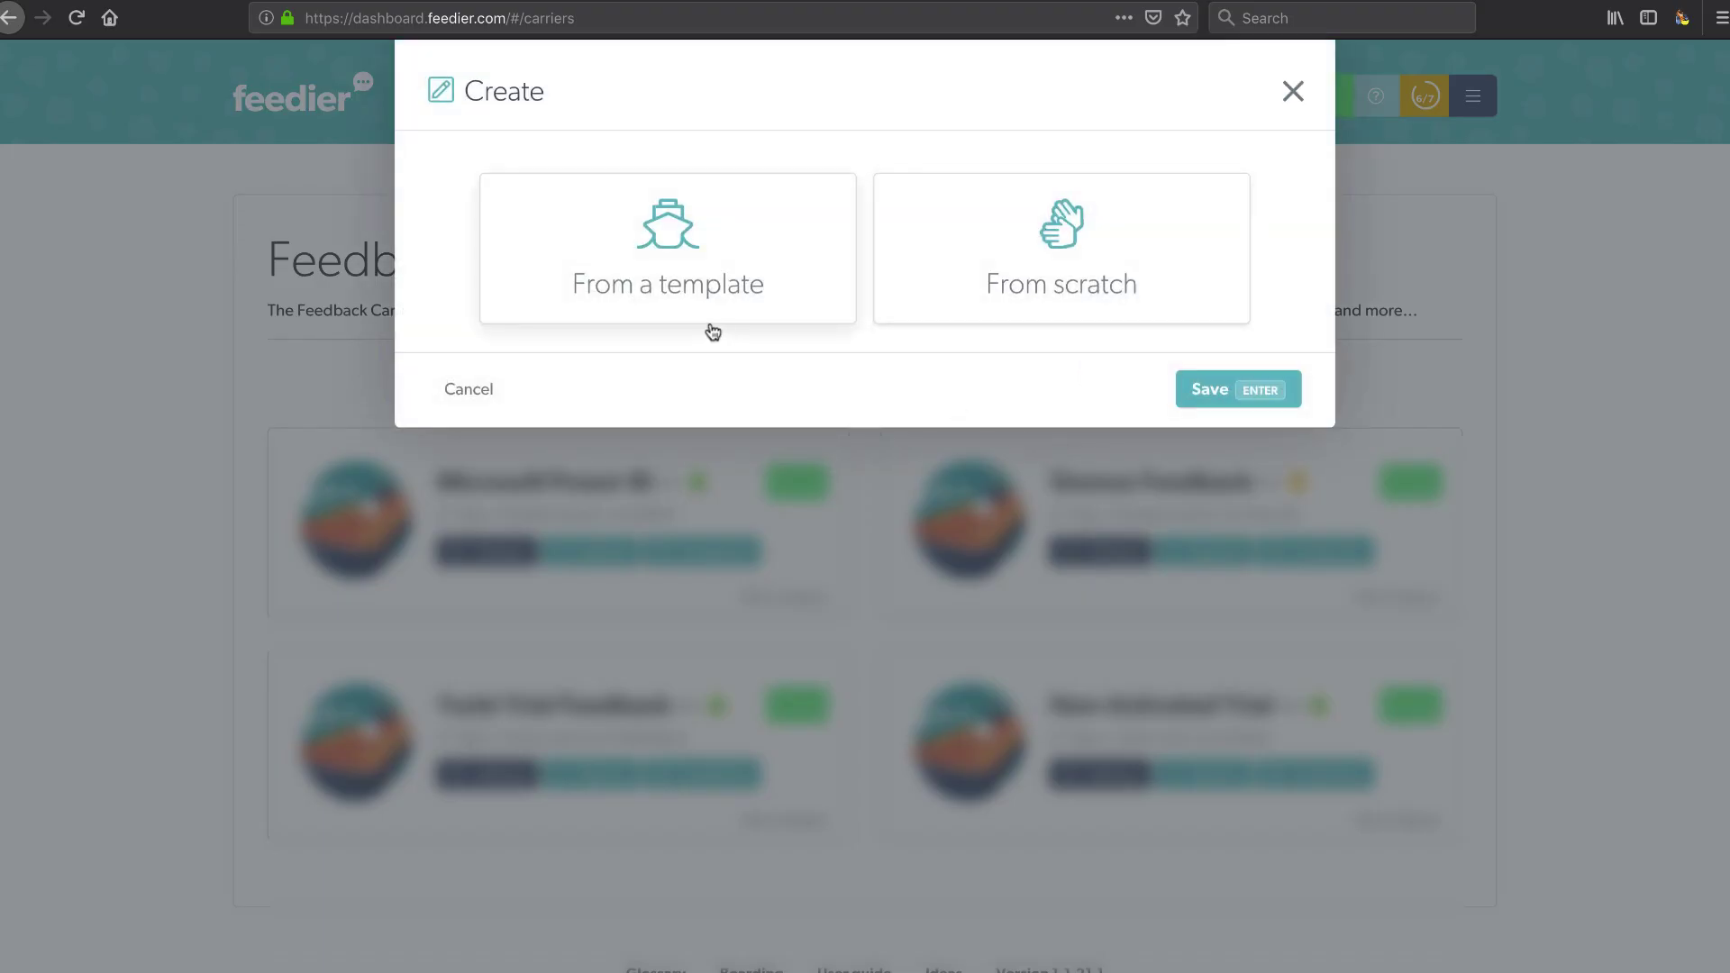
click(1067, 254)
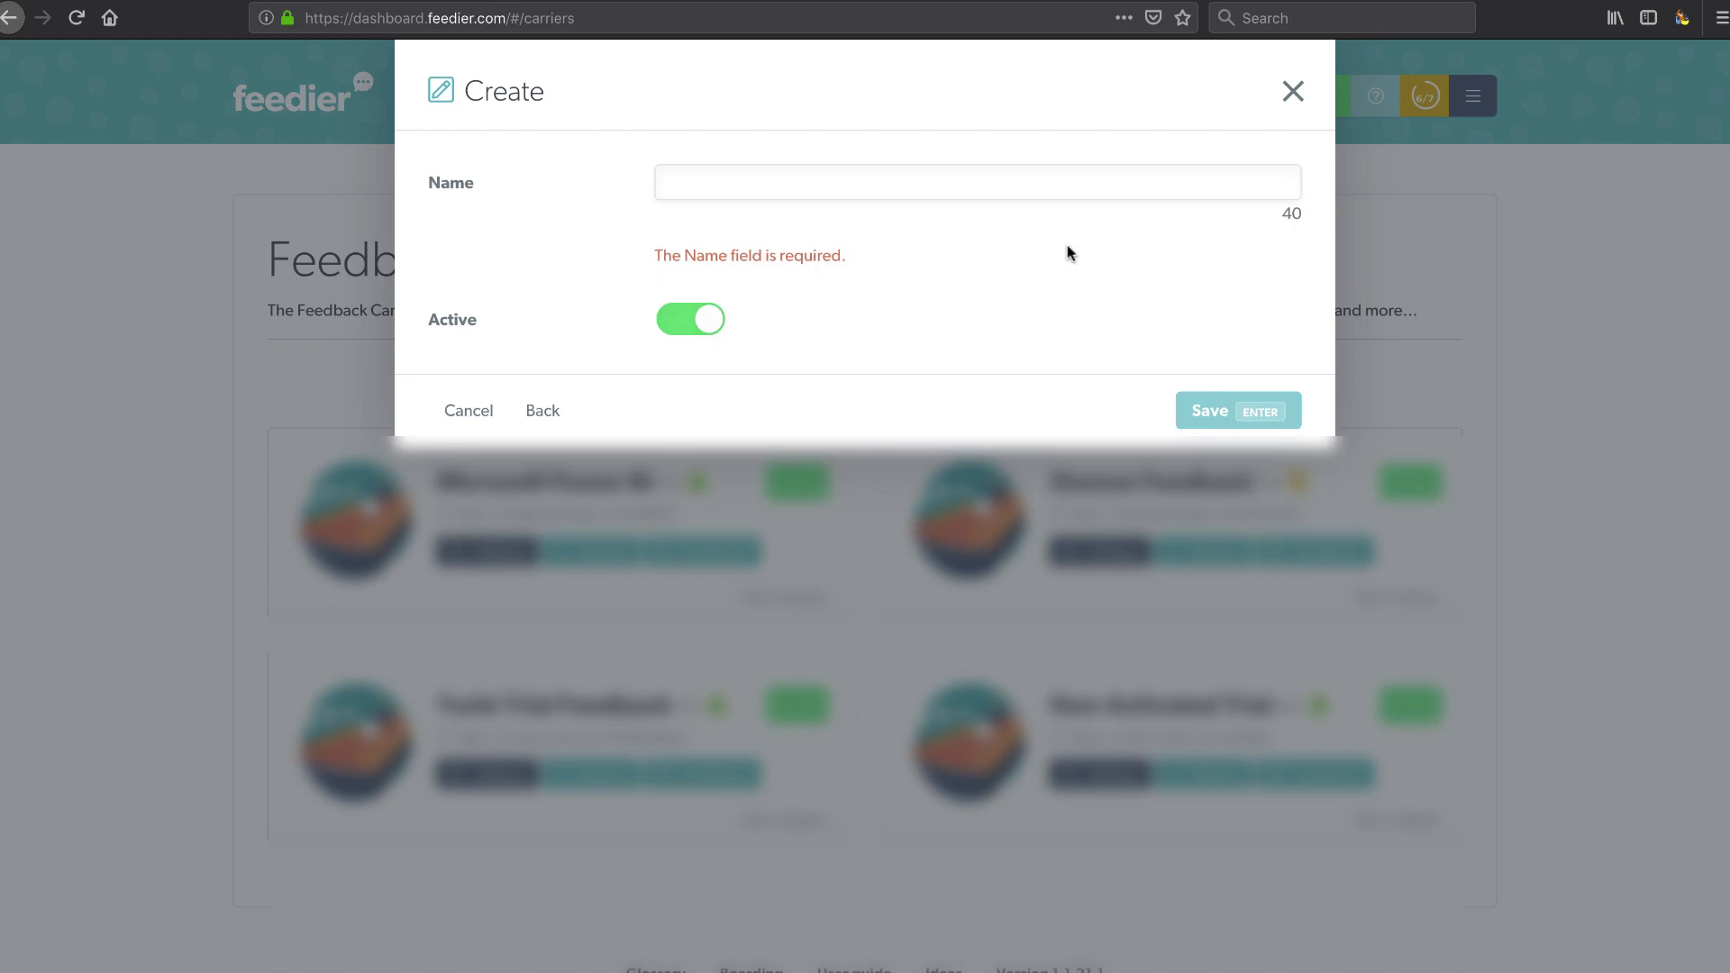
click(767, 186)
text(HubSpot)
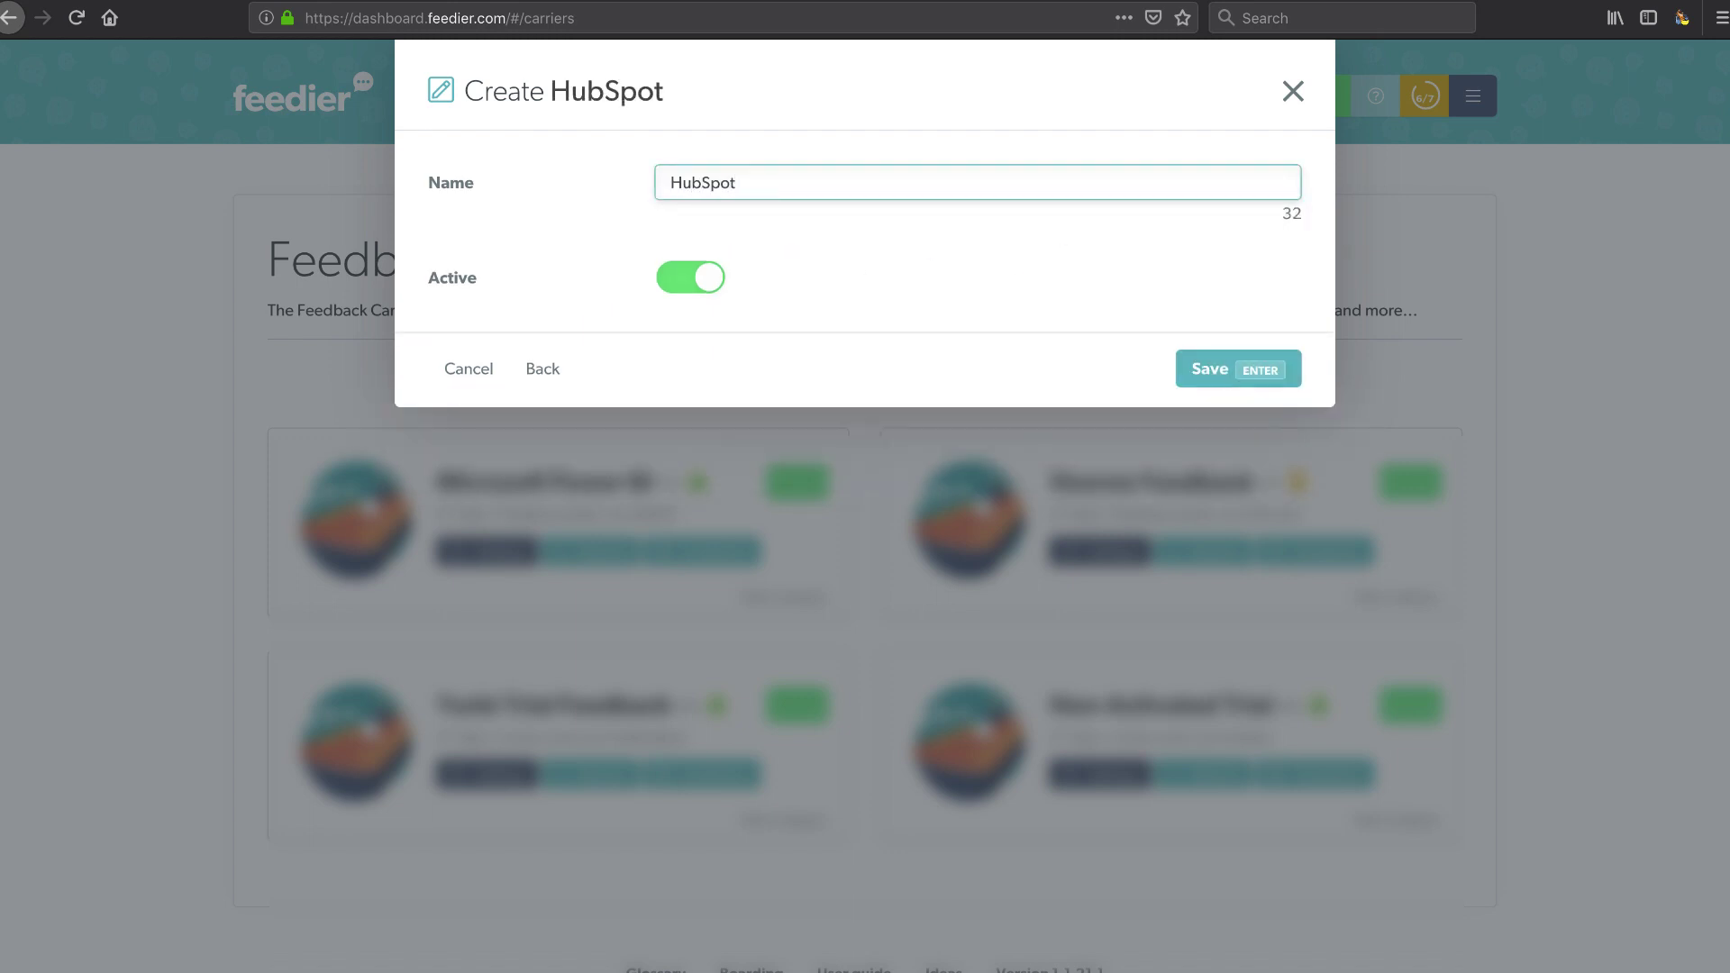
text( CRM Survey)
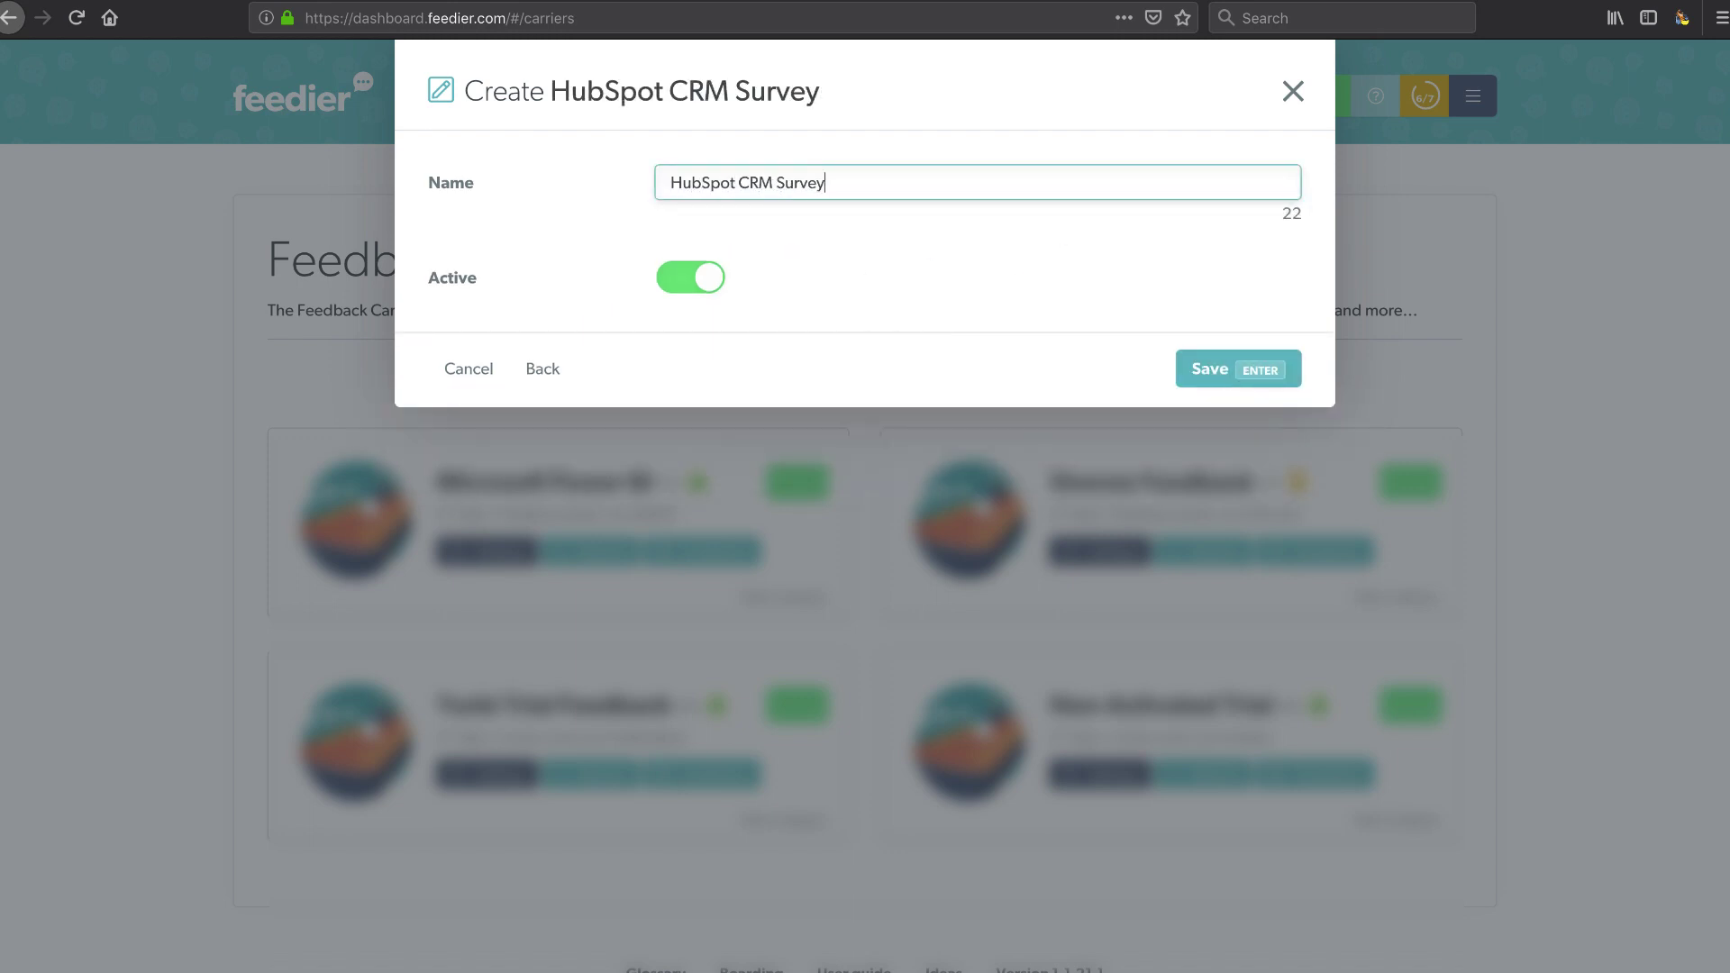
click(1244, 380)
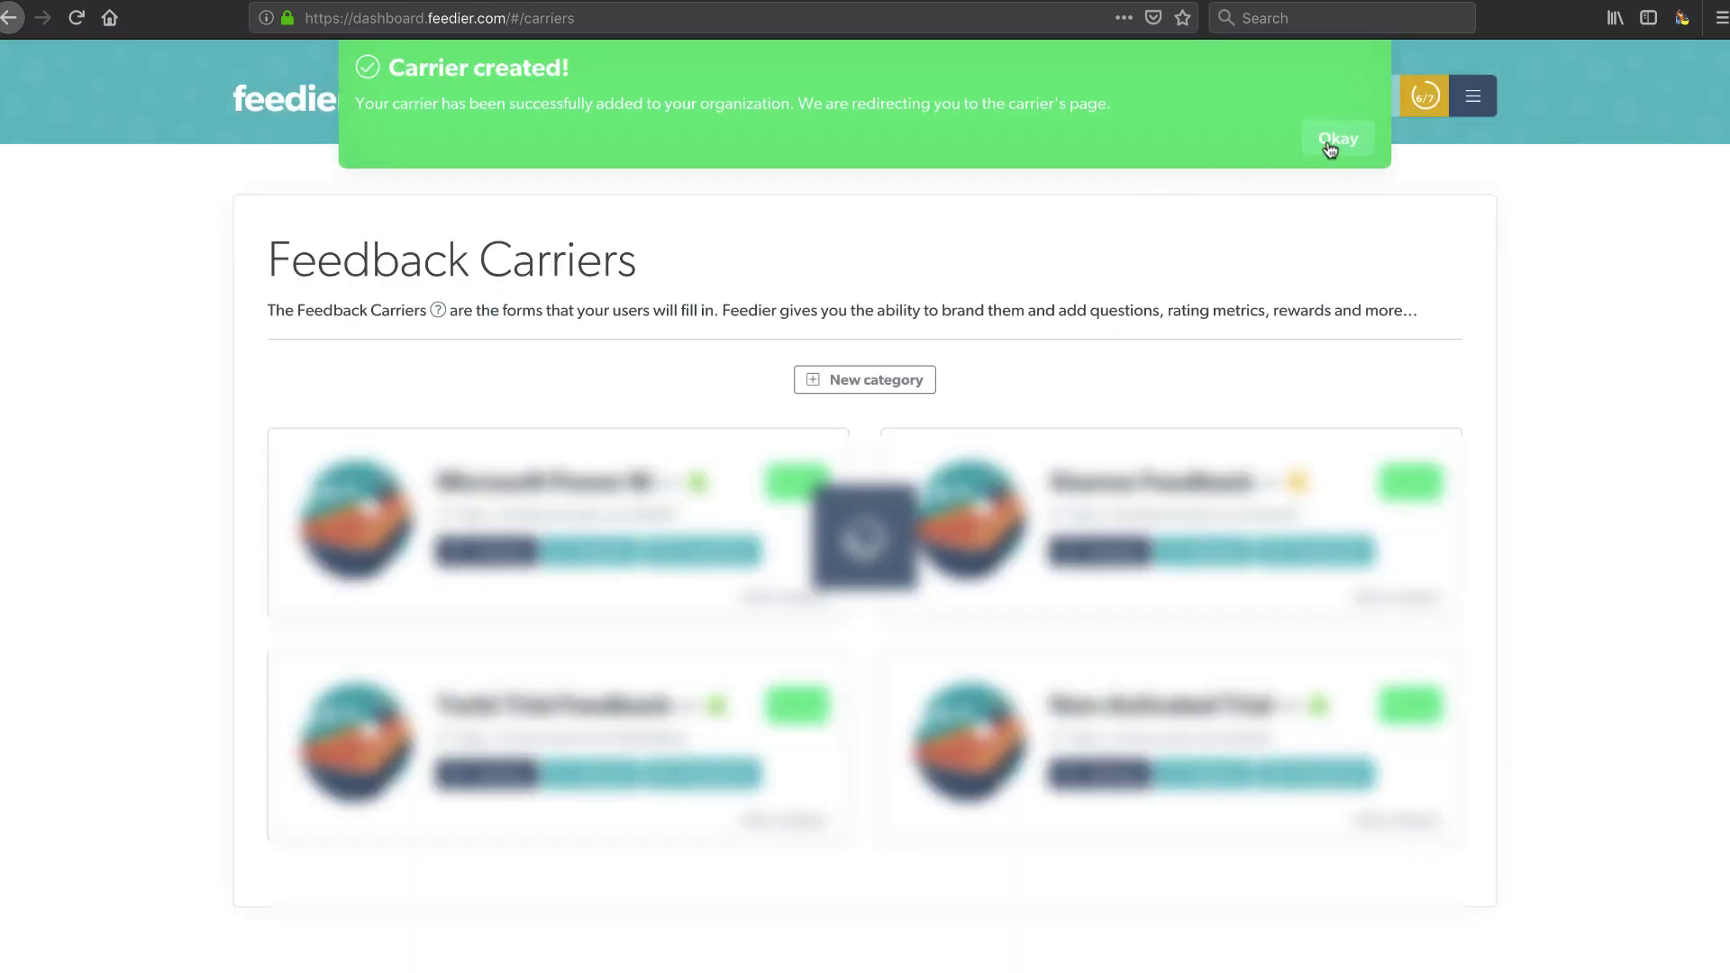
click(1332, 143)
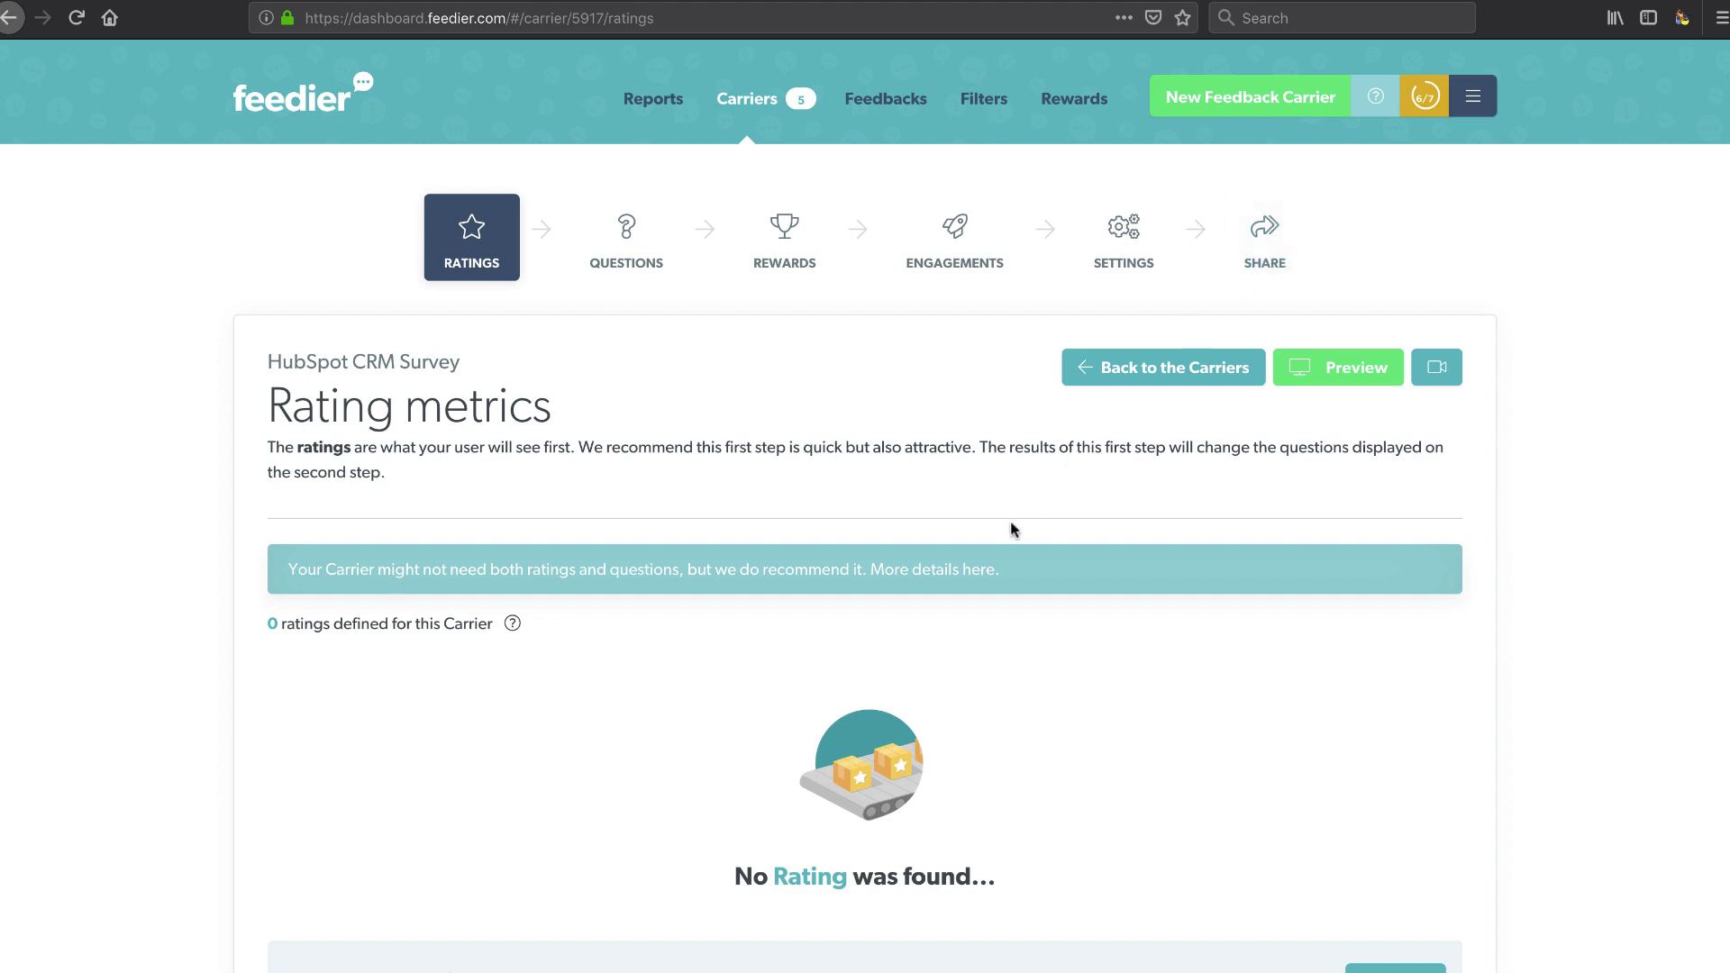
- Add an active rating named "What do you think about HubSpot CRM?" to the survey and dismiss the carrier notification
scroll(1014, 530, down, 2)
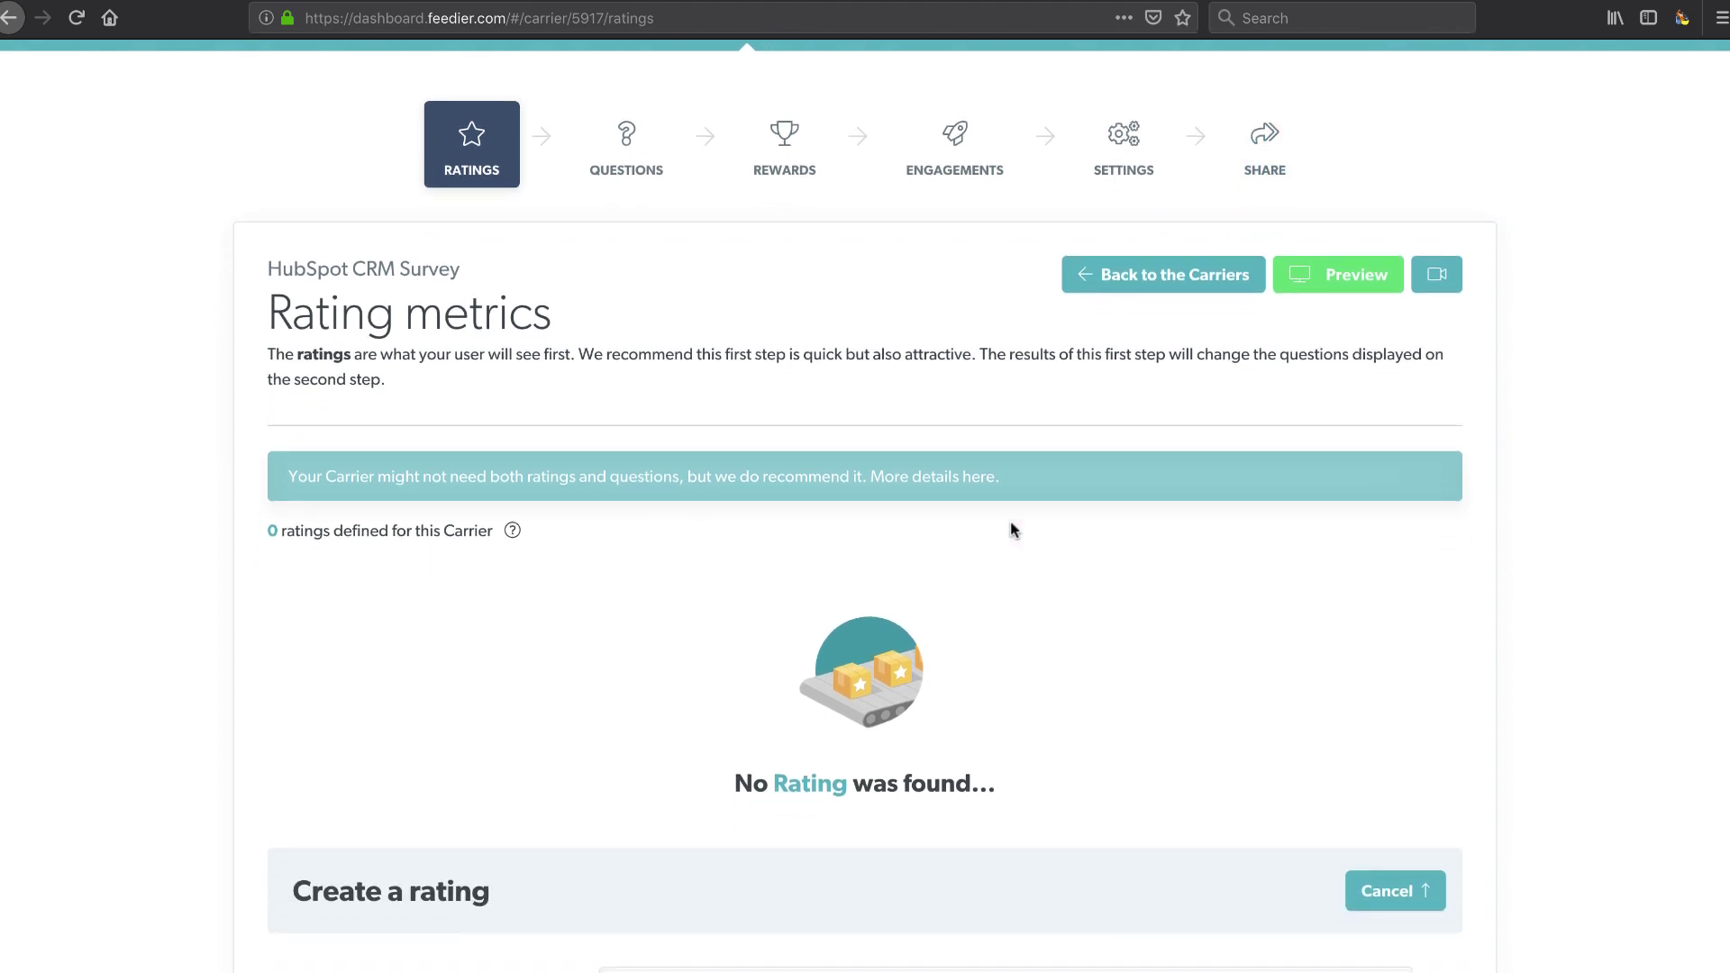
scroll(1013, 530, down, 5)
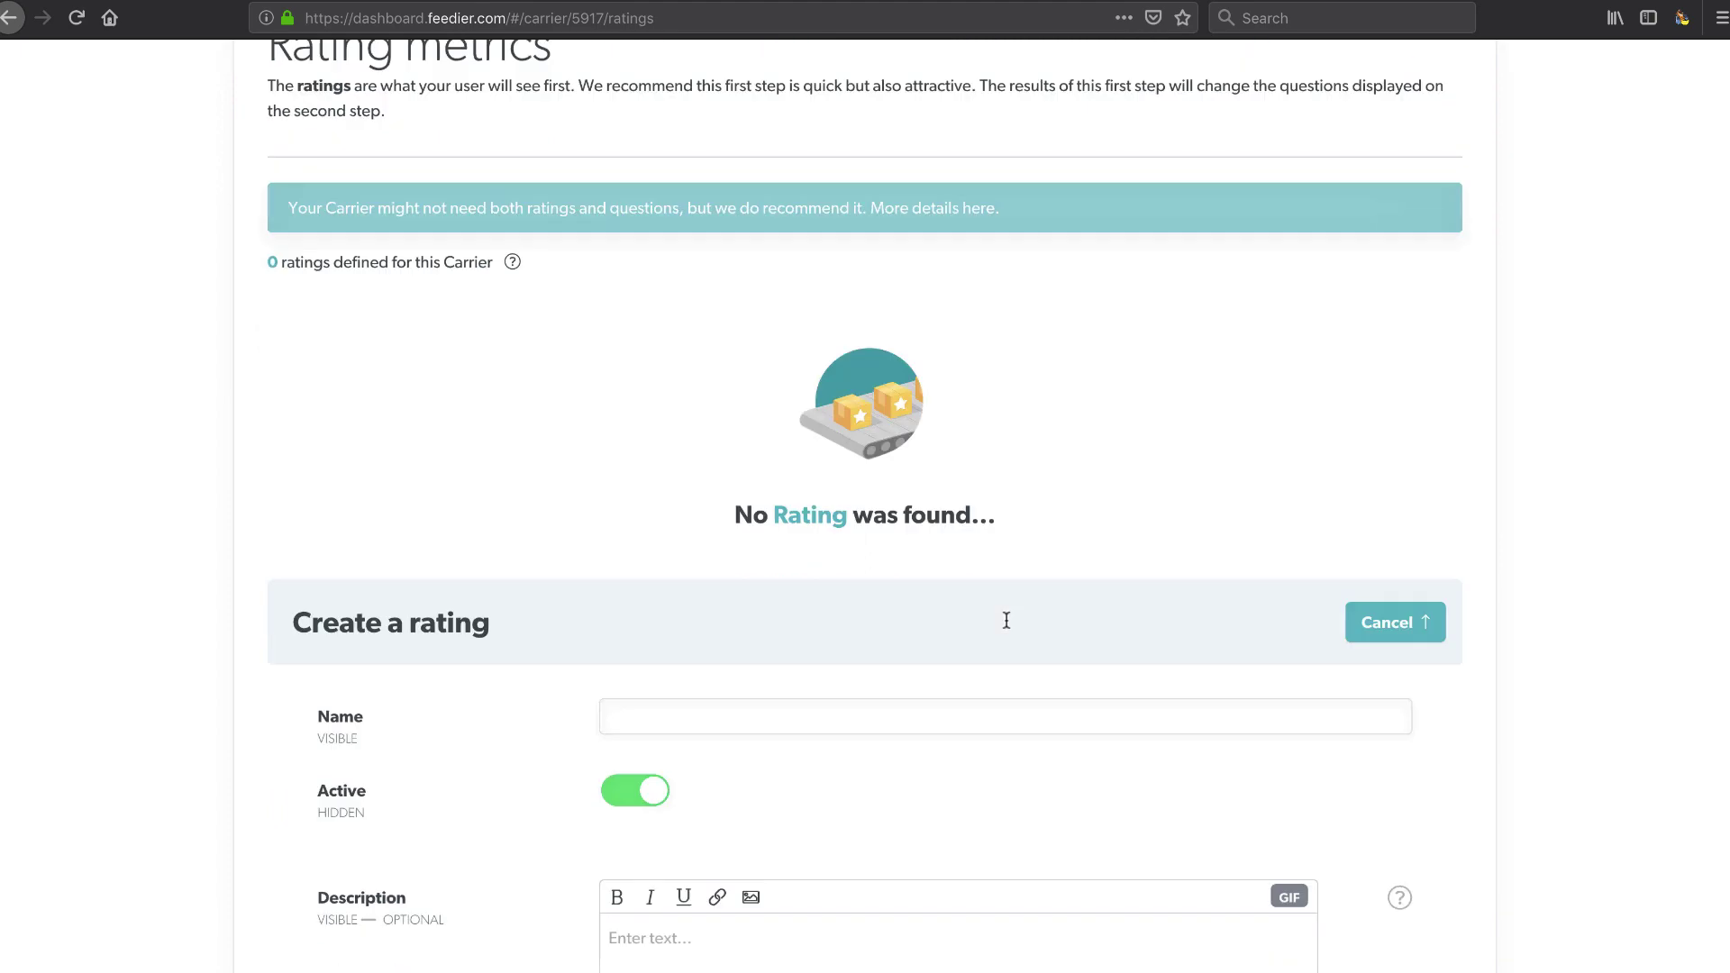
scroll(695, 564, up, 2)
scroll(695, 564, down, 4)
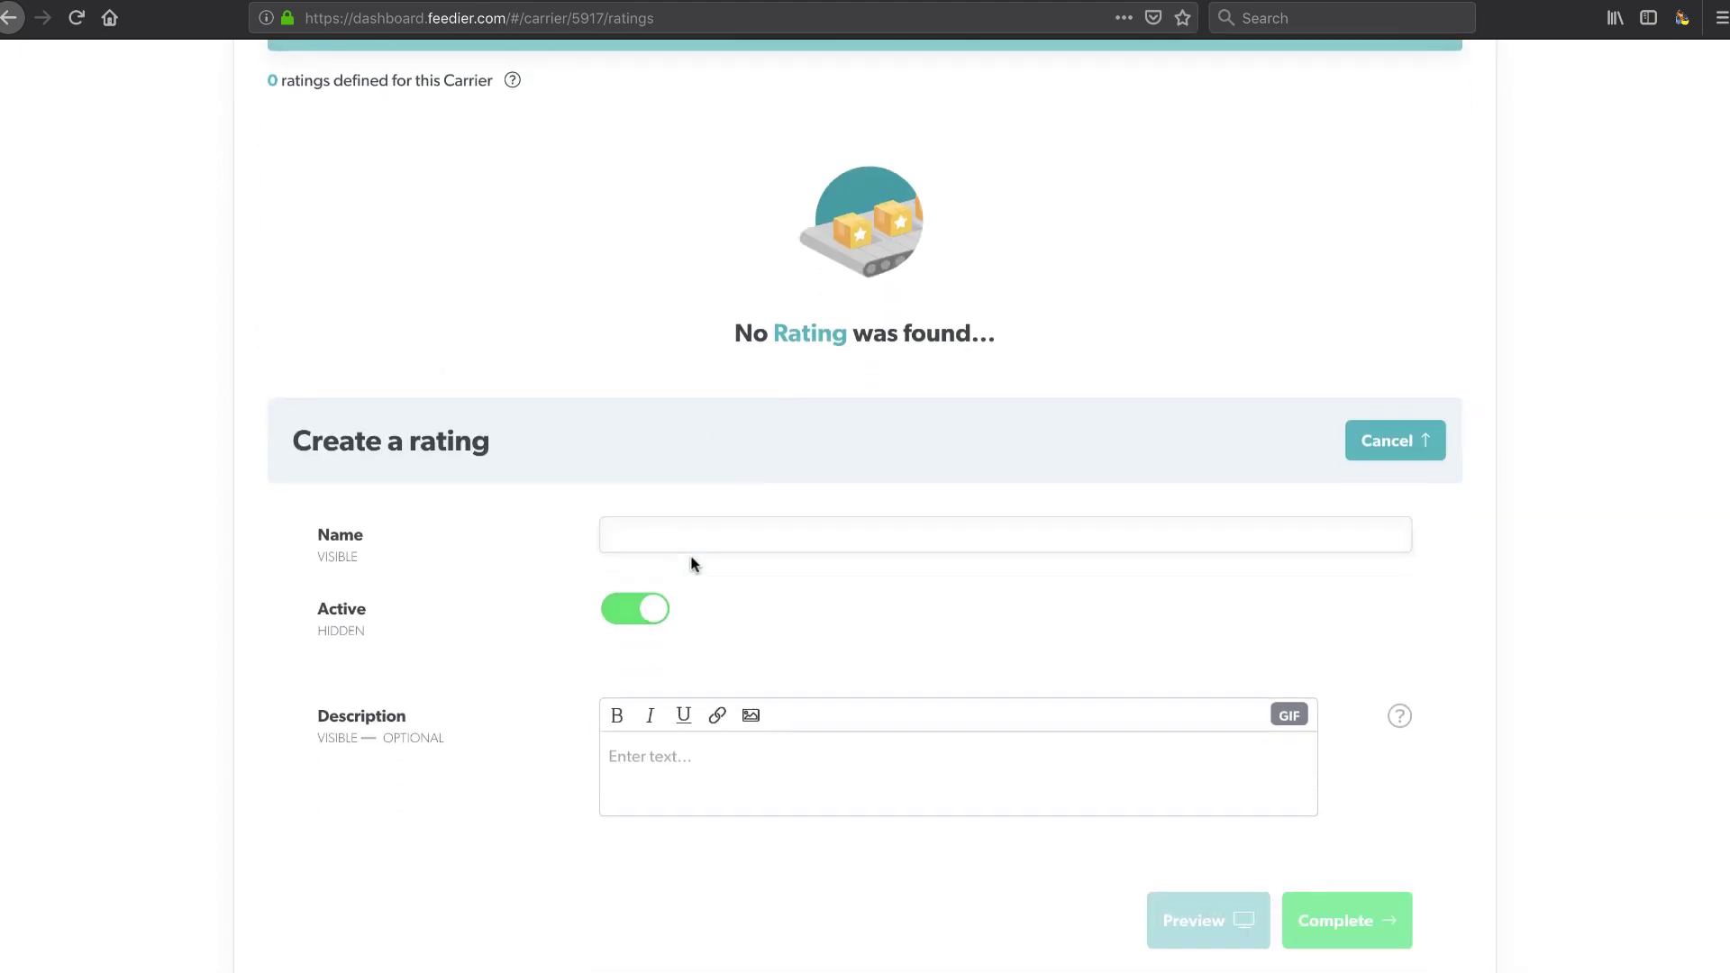
click(680, 447)
text(What do you)
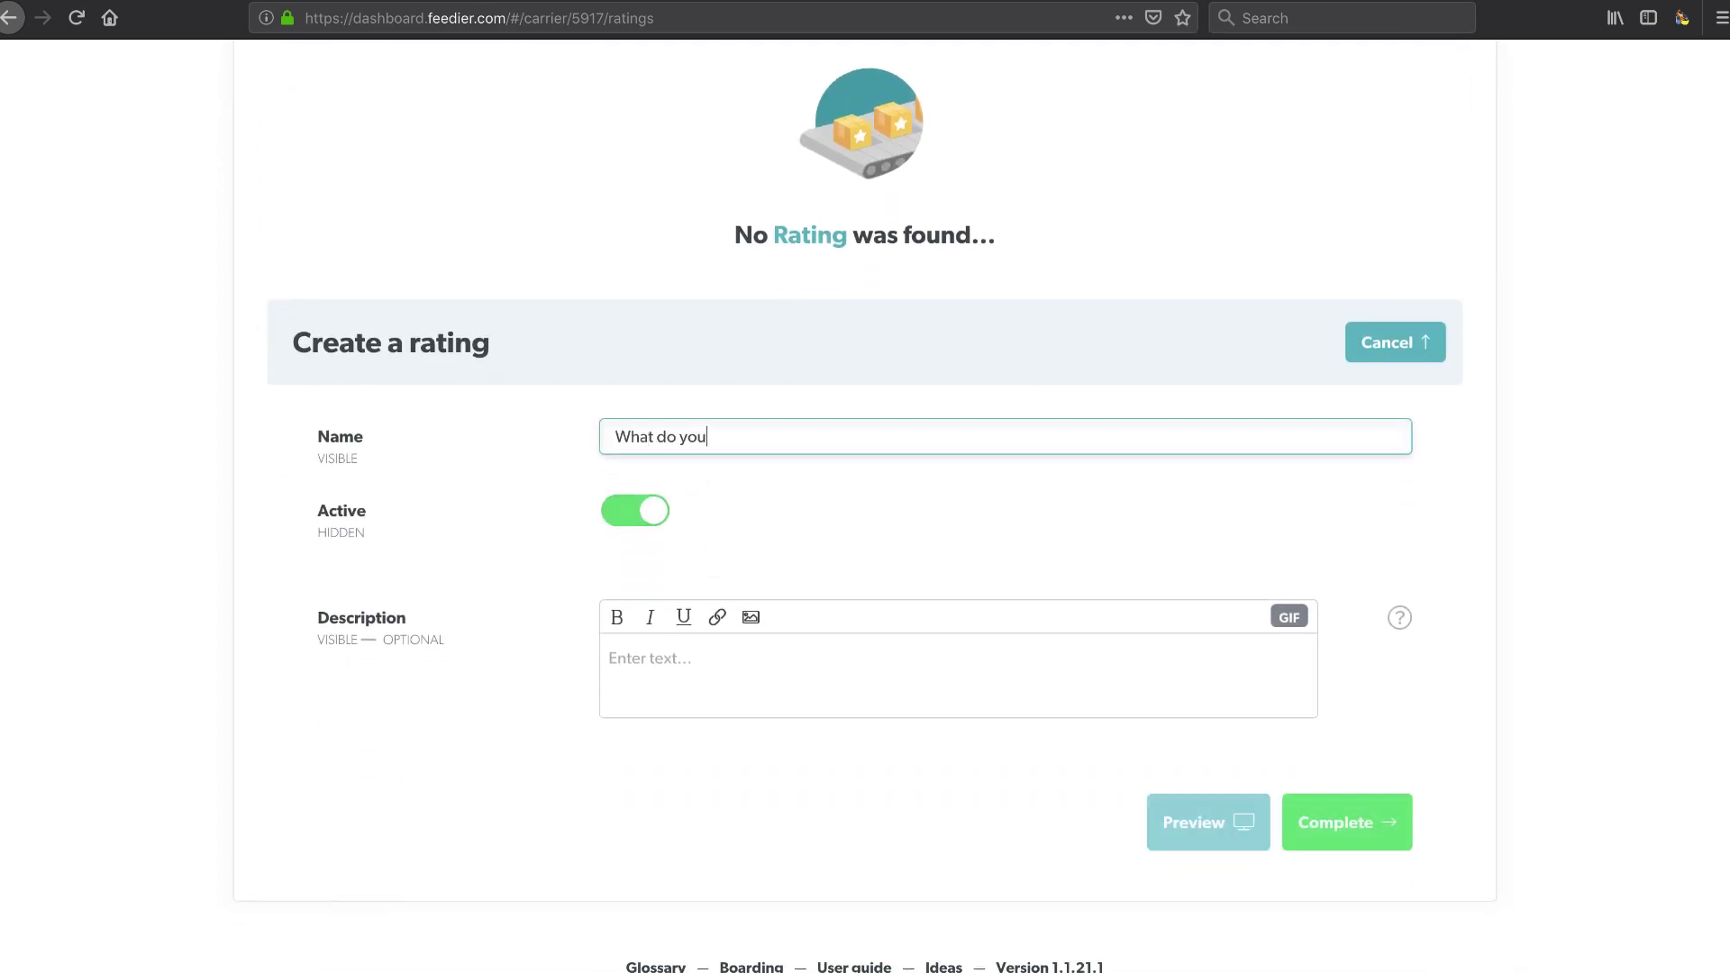
text( think about HubSpot CRM?)
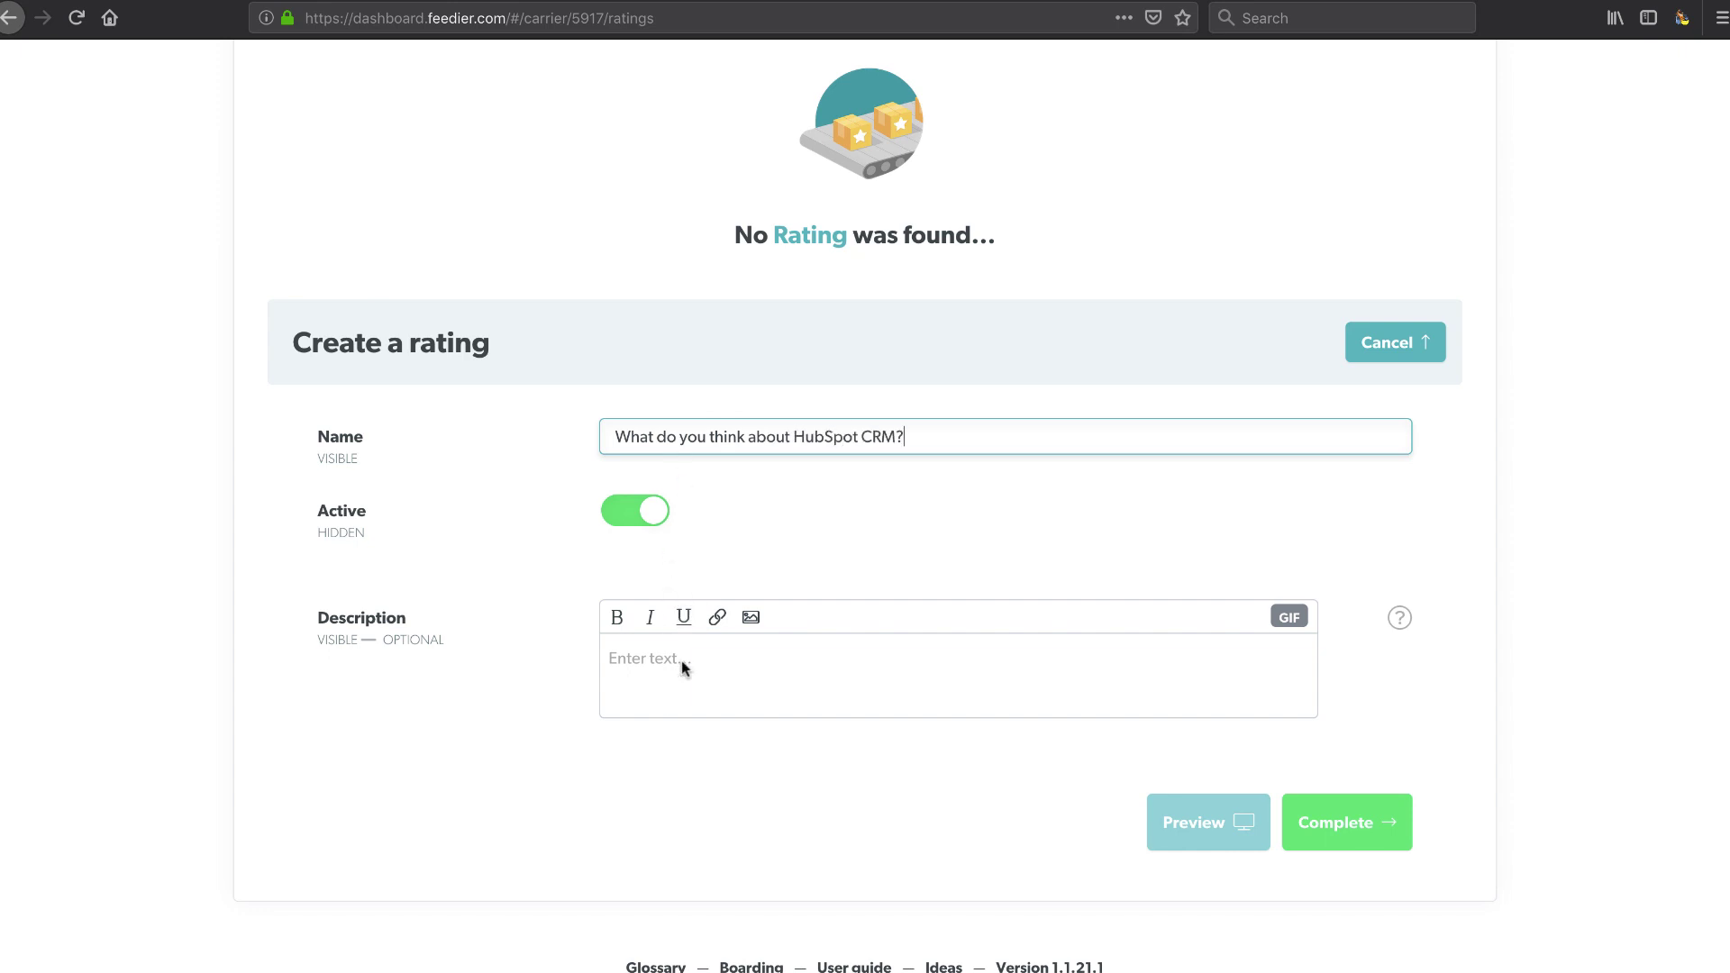
scroll(846, 633, up, 2)
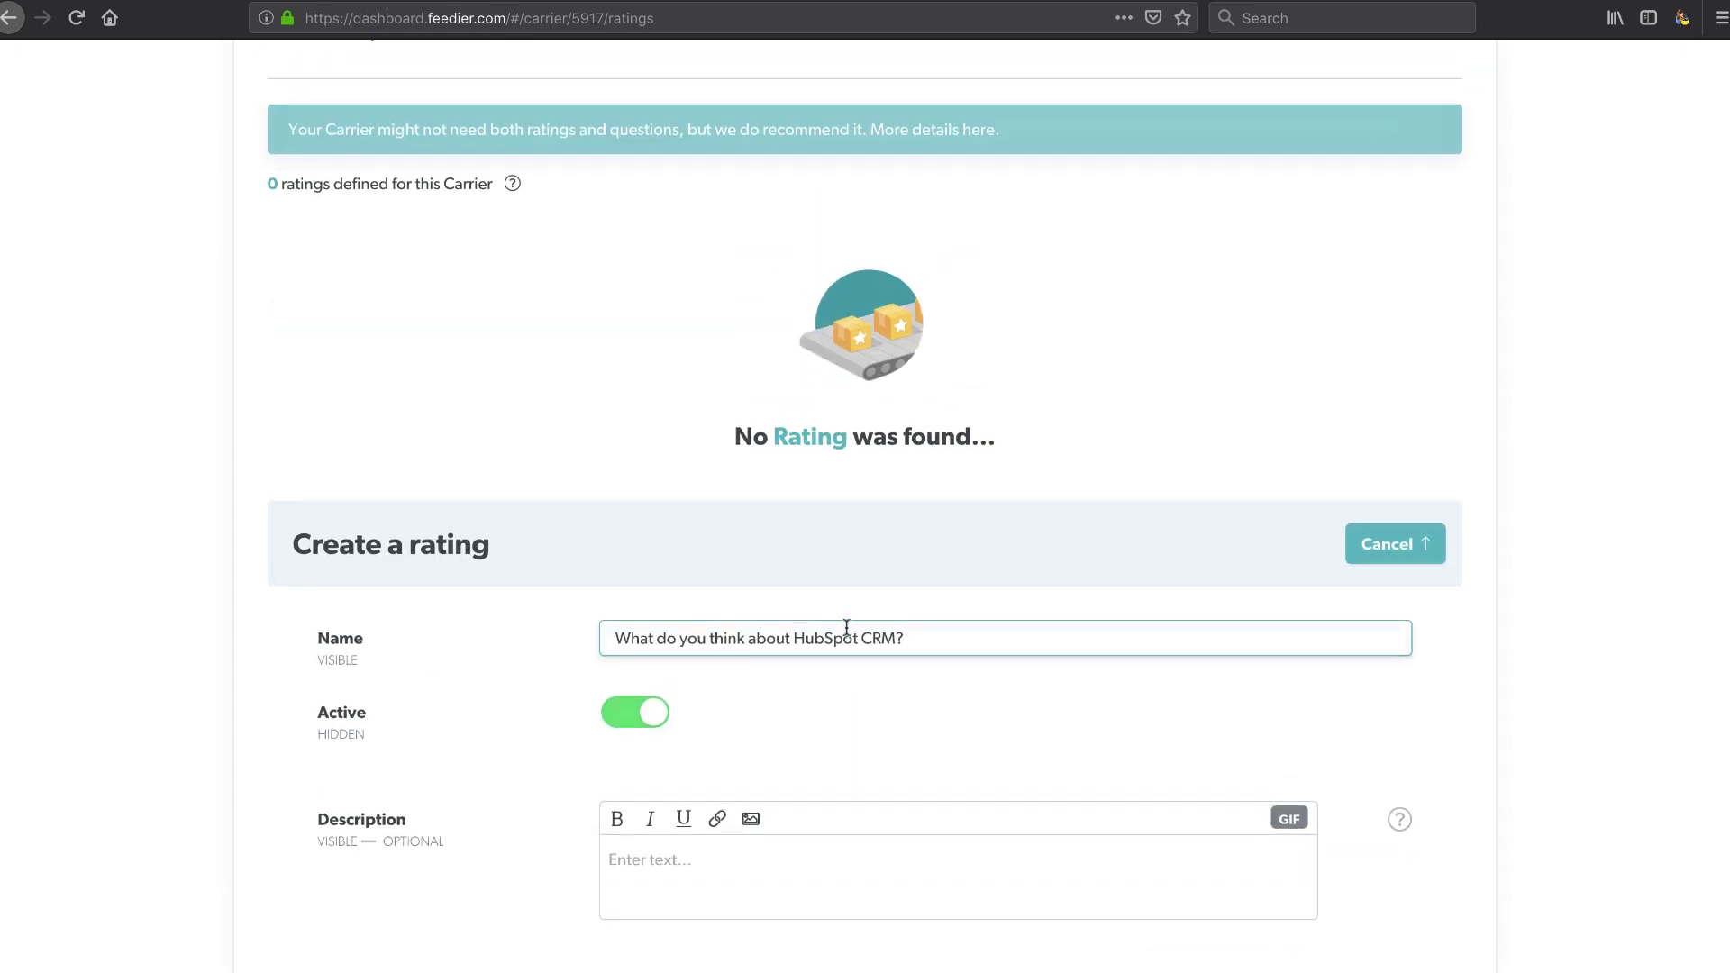
scroll(847, 626, down, 3)
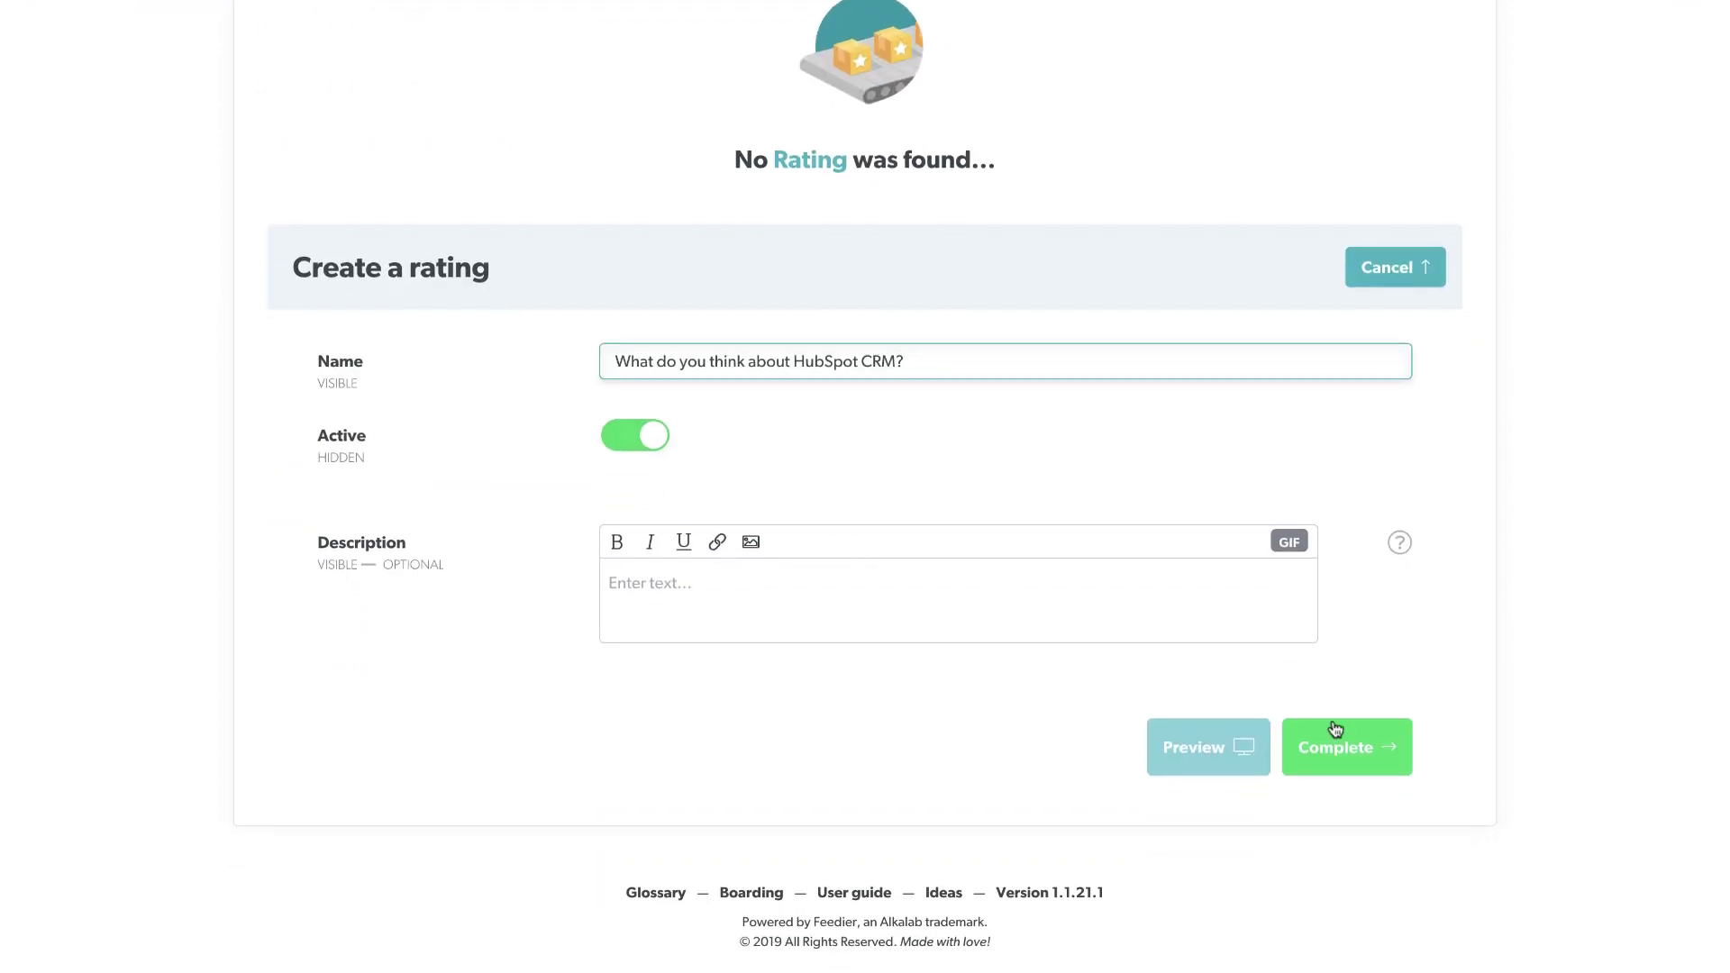
click(1341, 750)
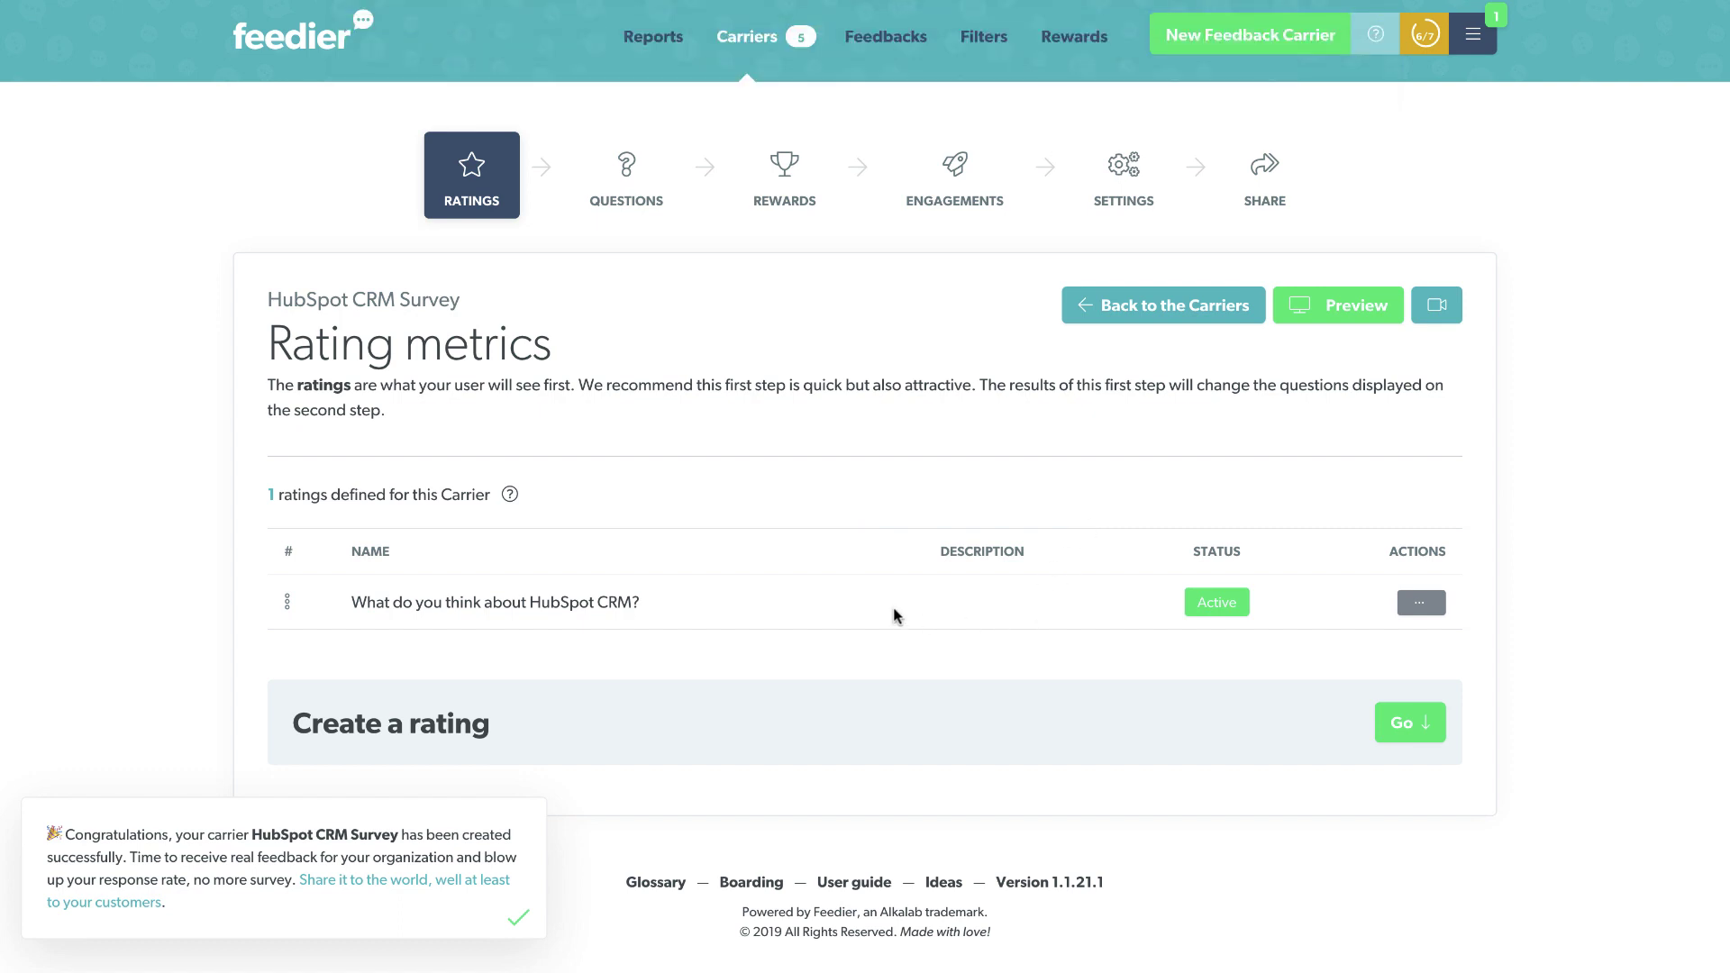
click(518, 917)
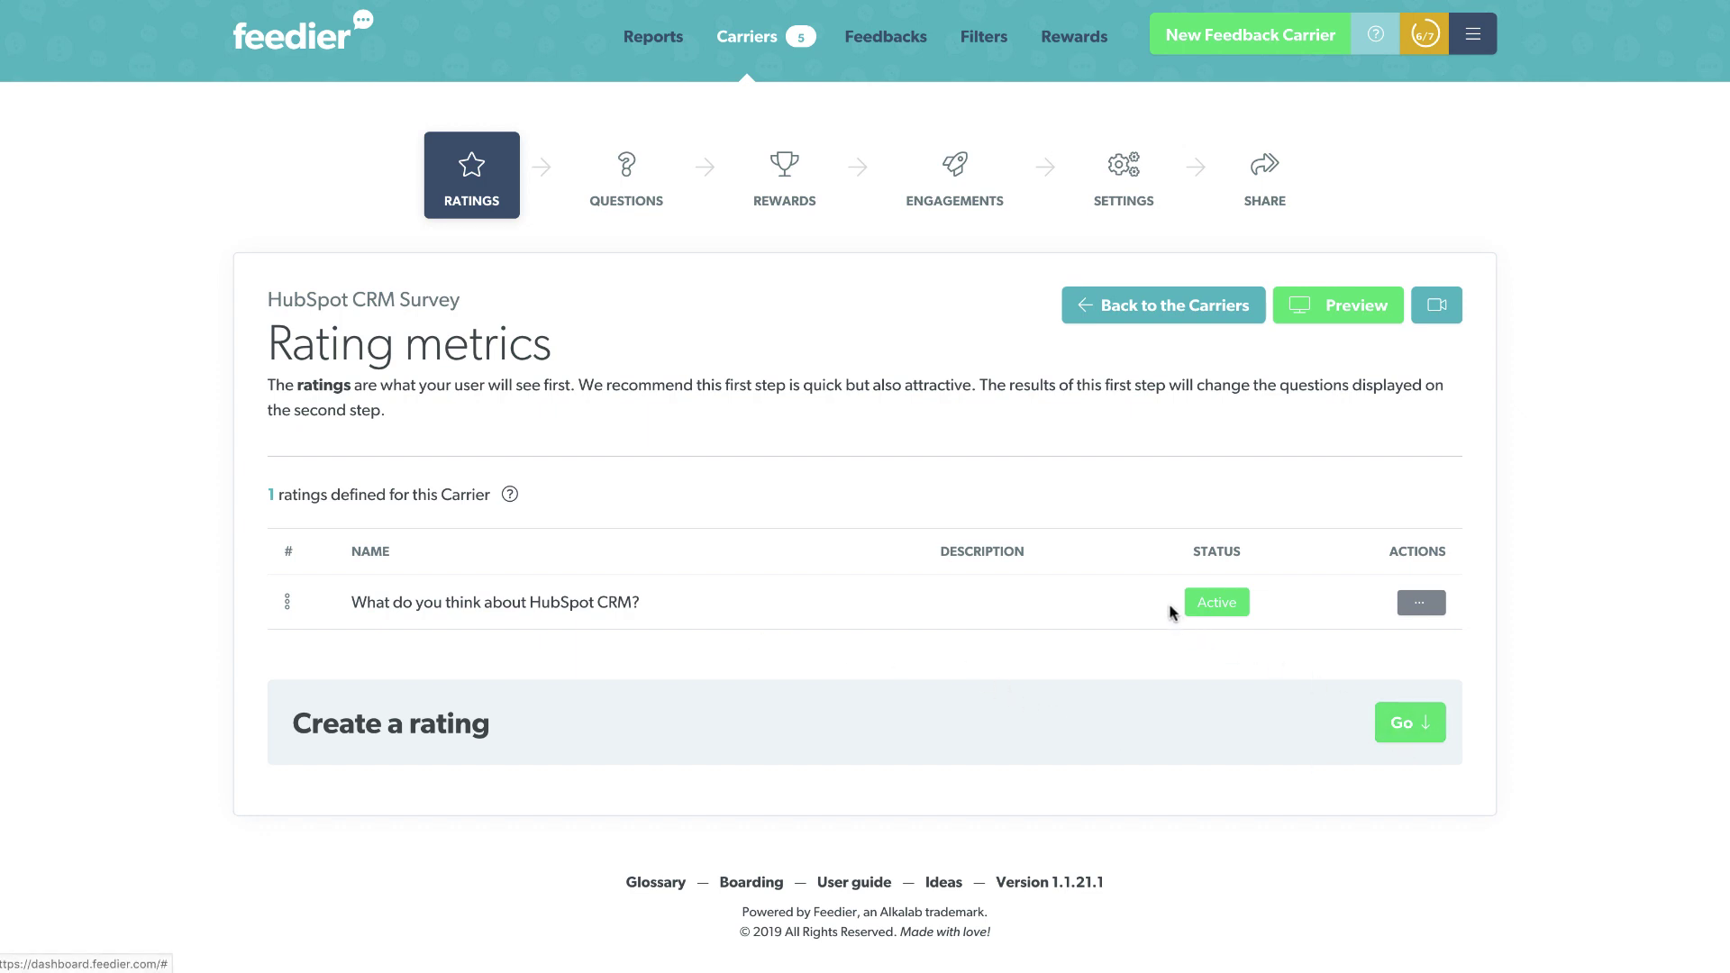
- Open the HubSpot CRM rating for editing, review its name, status and description settings, and save it as is
click(1421, 601)
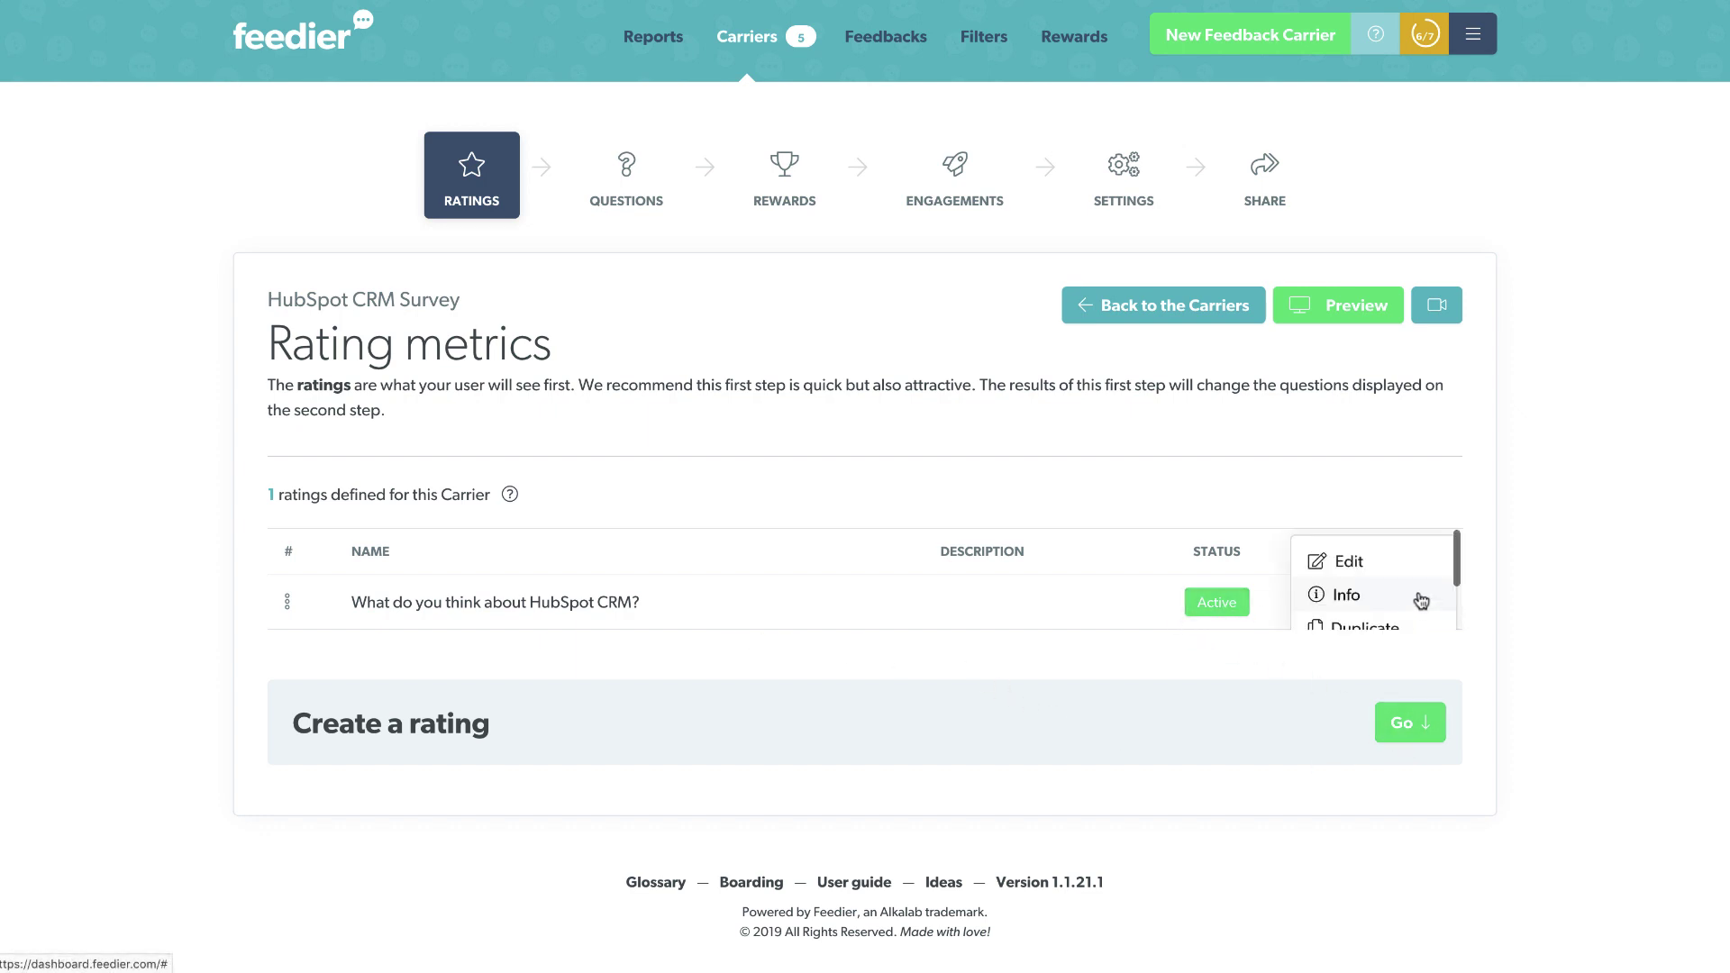
click(1360, 561)
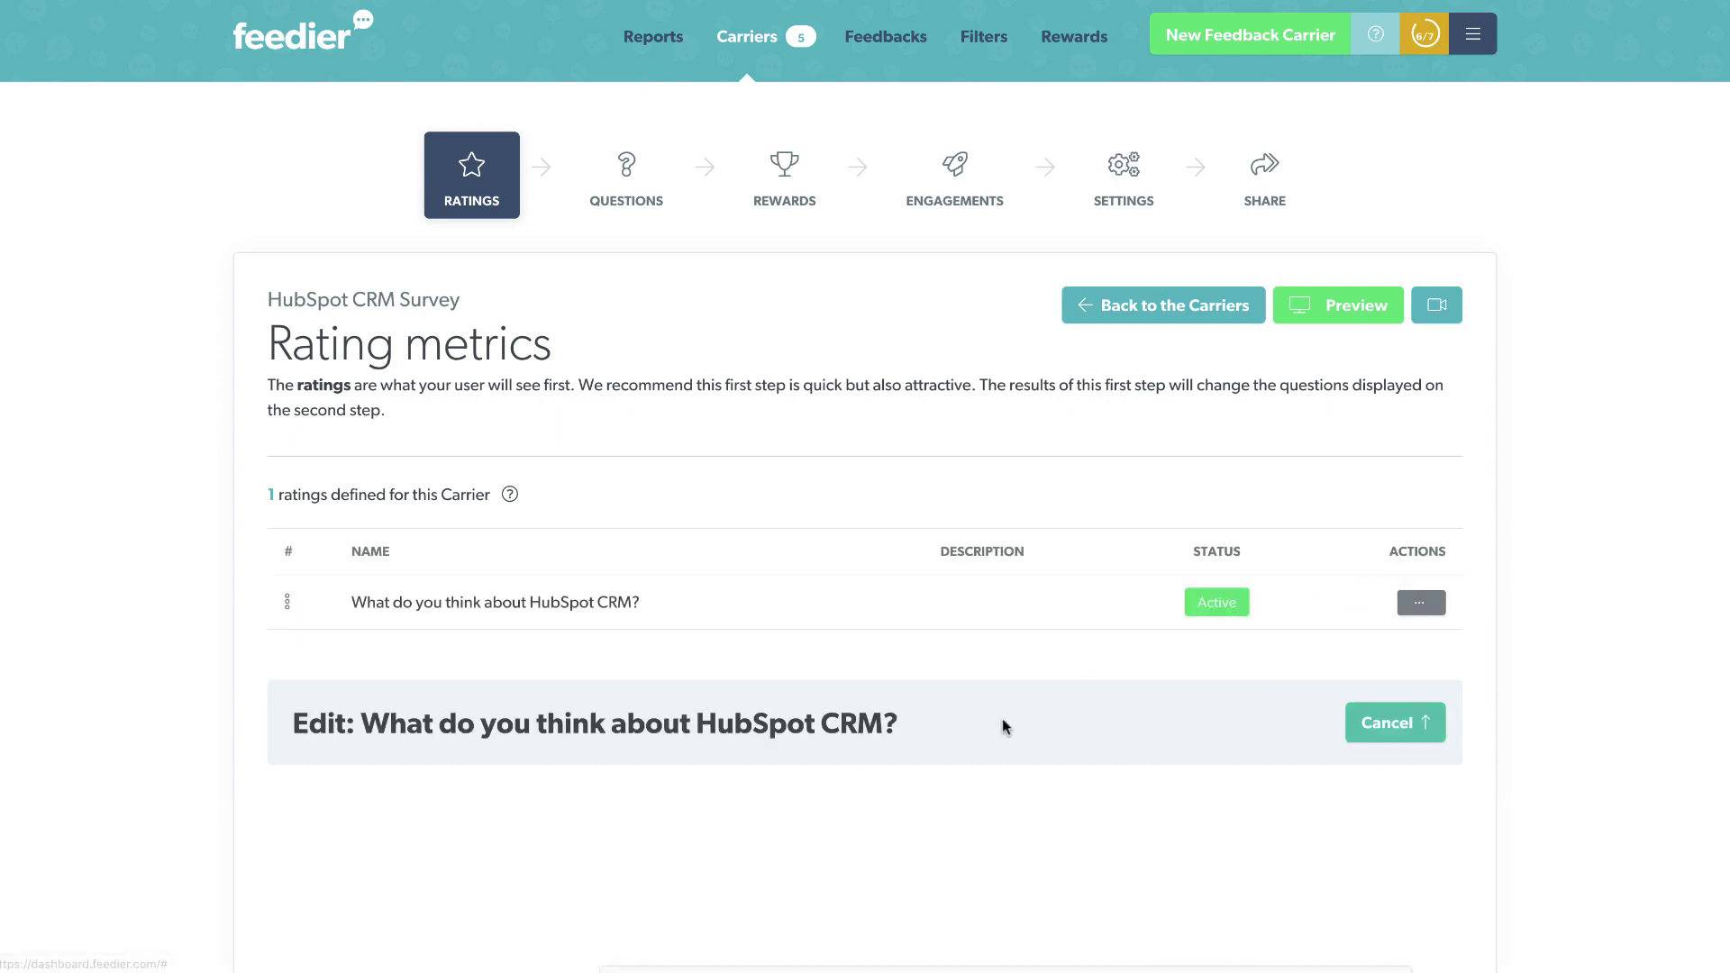
scroll(1001, 717, down, 4)
scroll(1001, 717, up, 3)
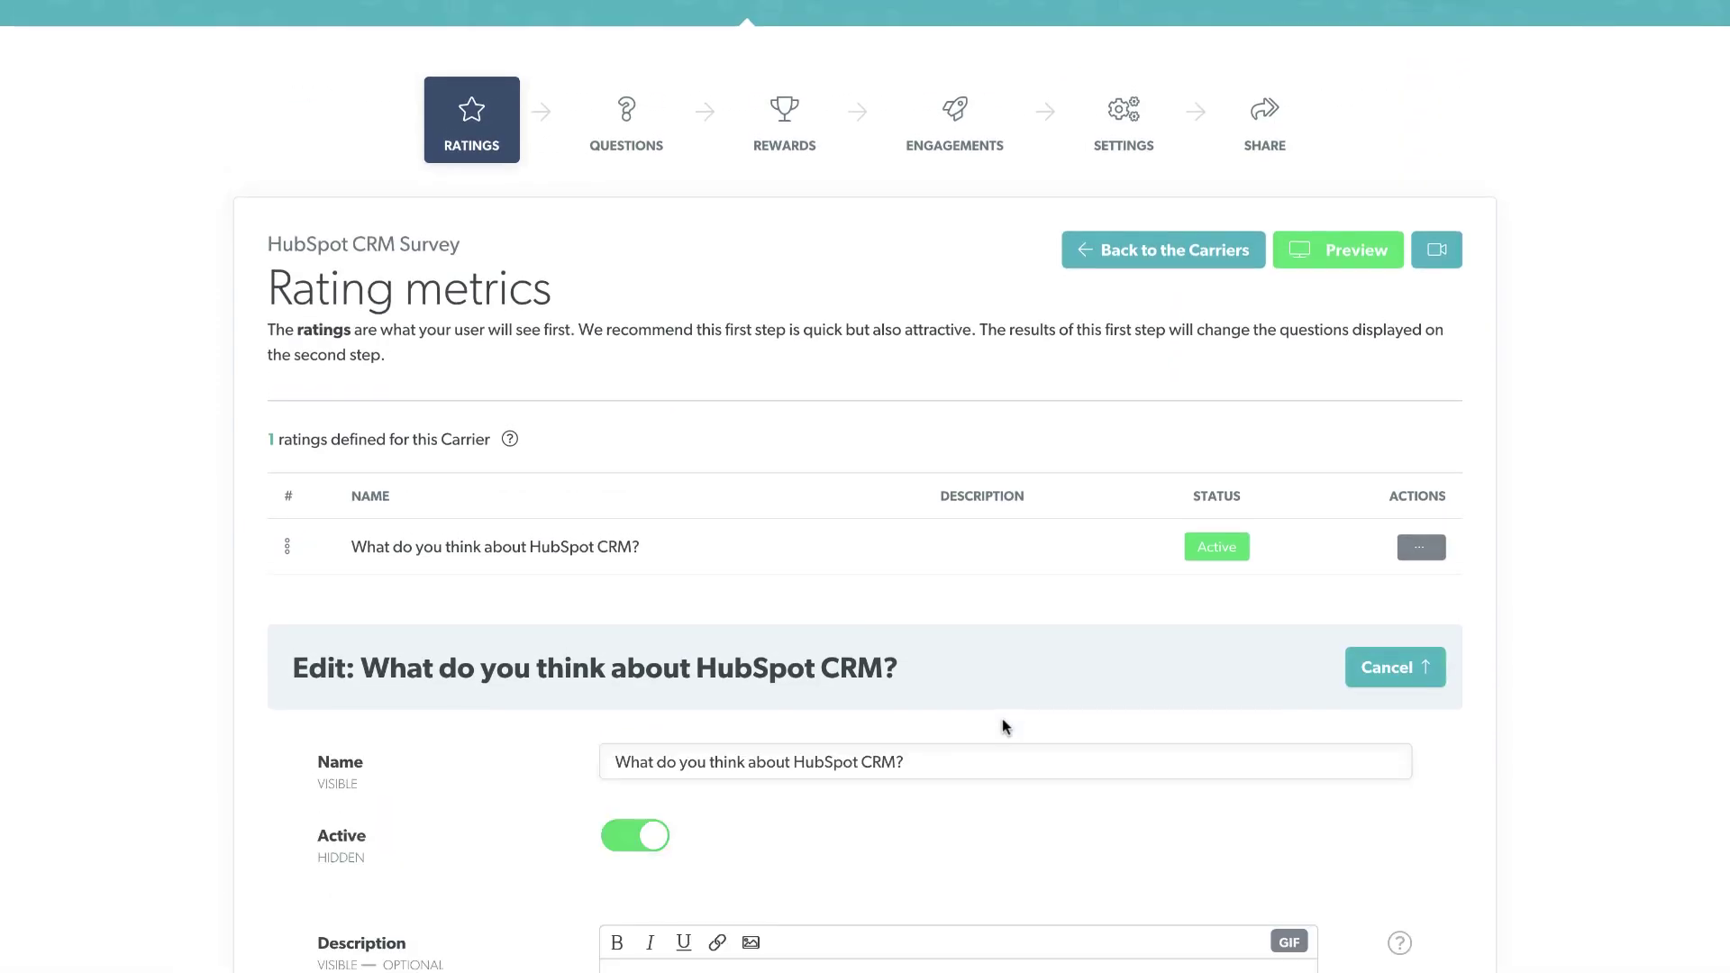
scroll(1001, 720, down, 4)
scroll(1003, 722, up, 2)
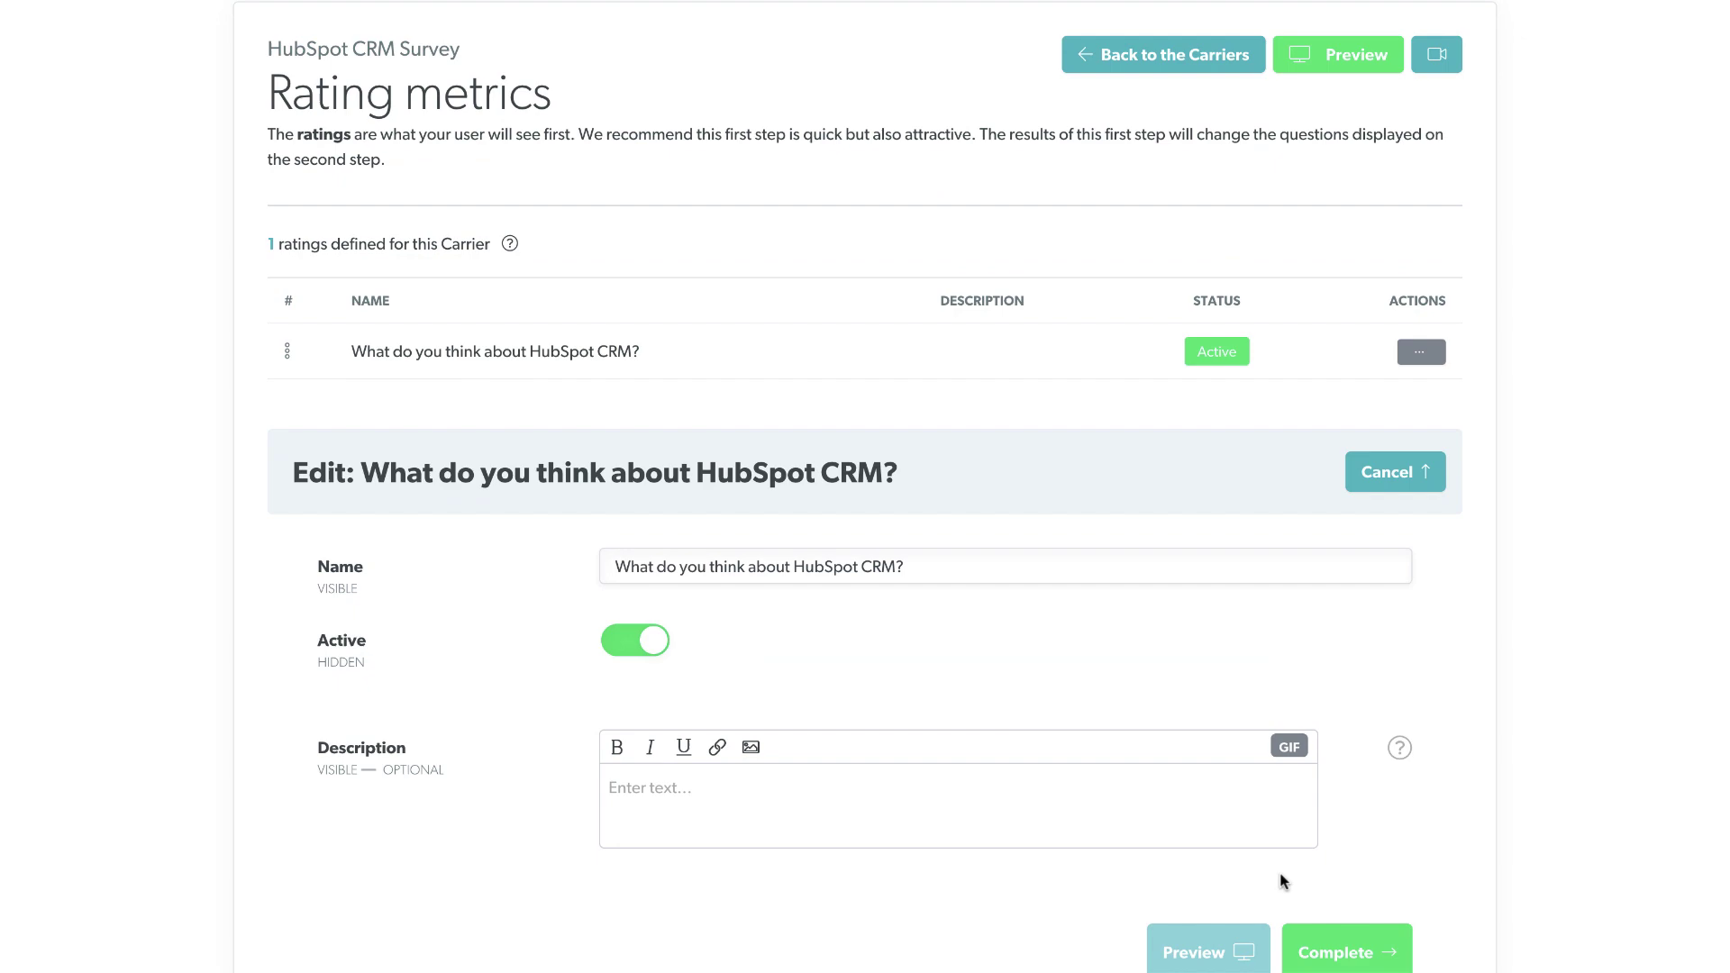
click(1348, 947)
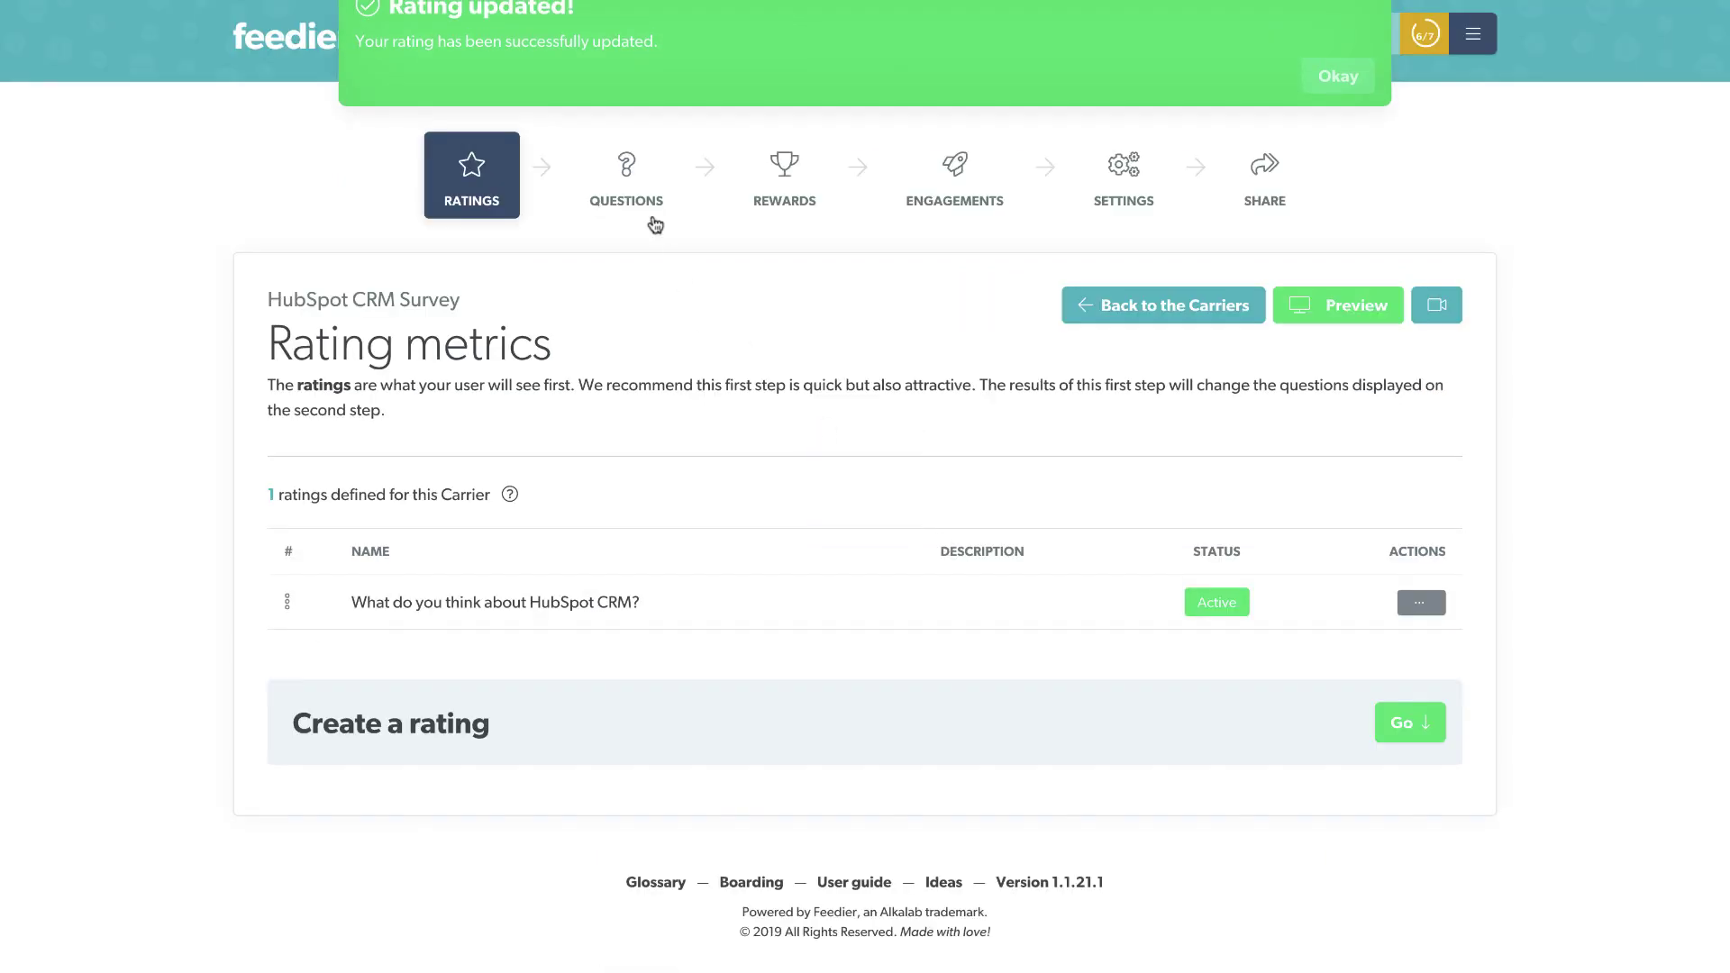
- Go to the survey's questions and start a new question of the Long Text type
click(654, 217)
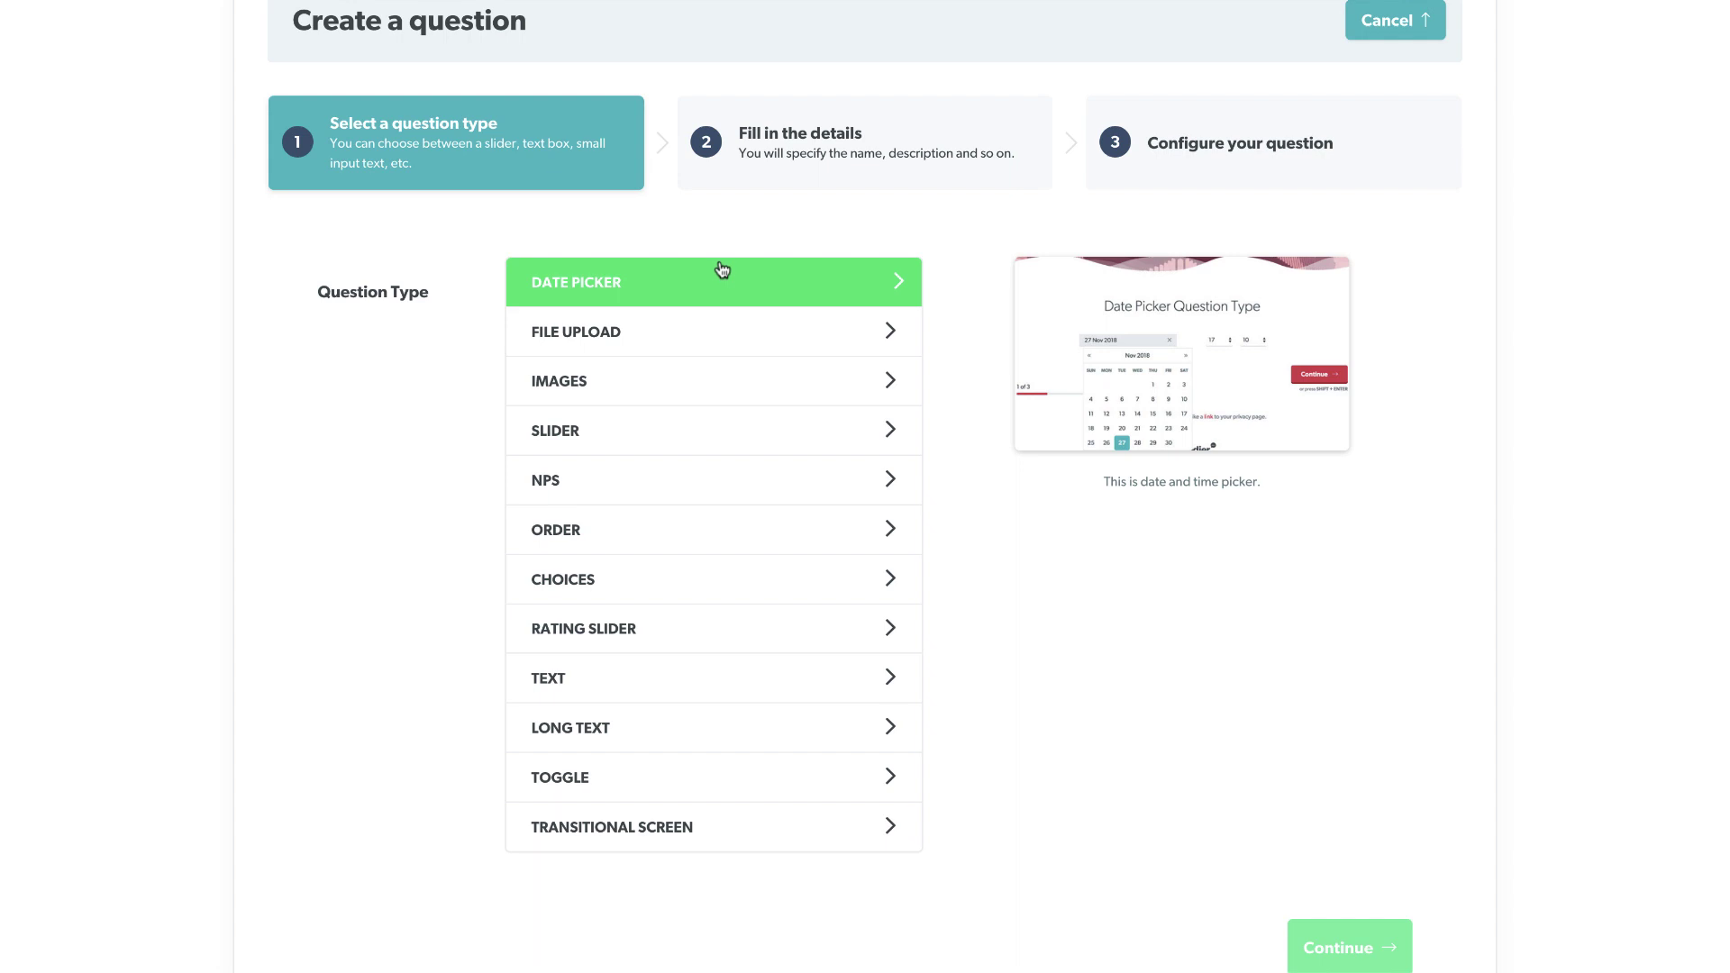
click(772, 299)
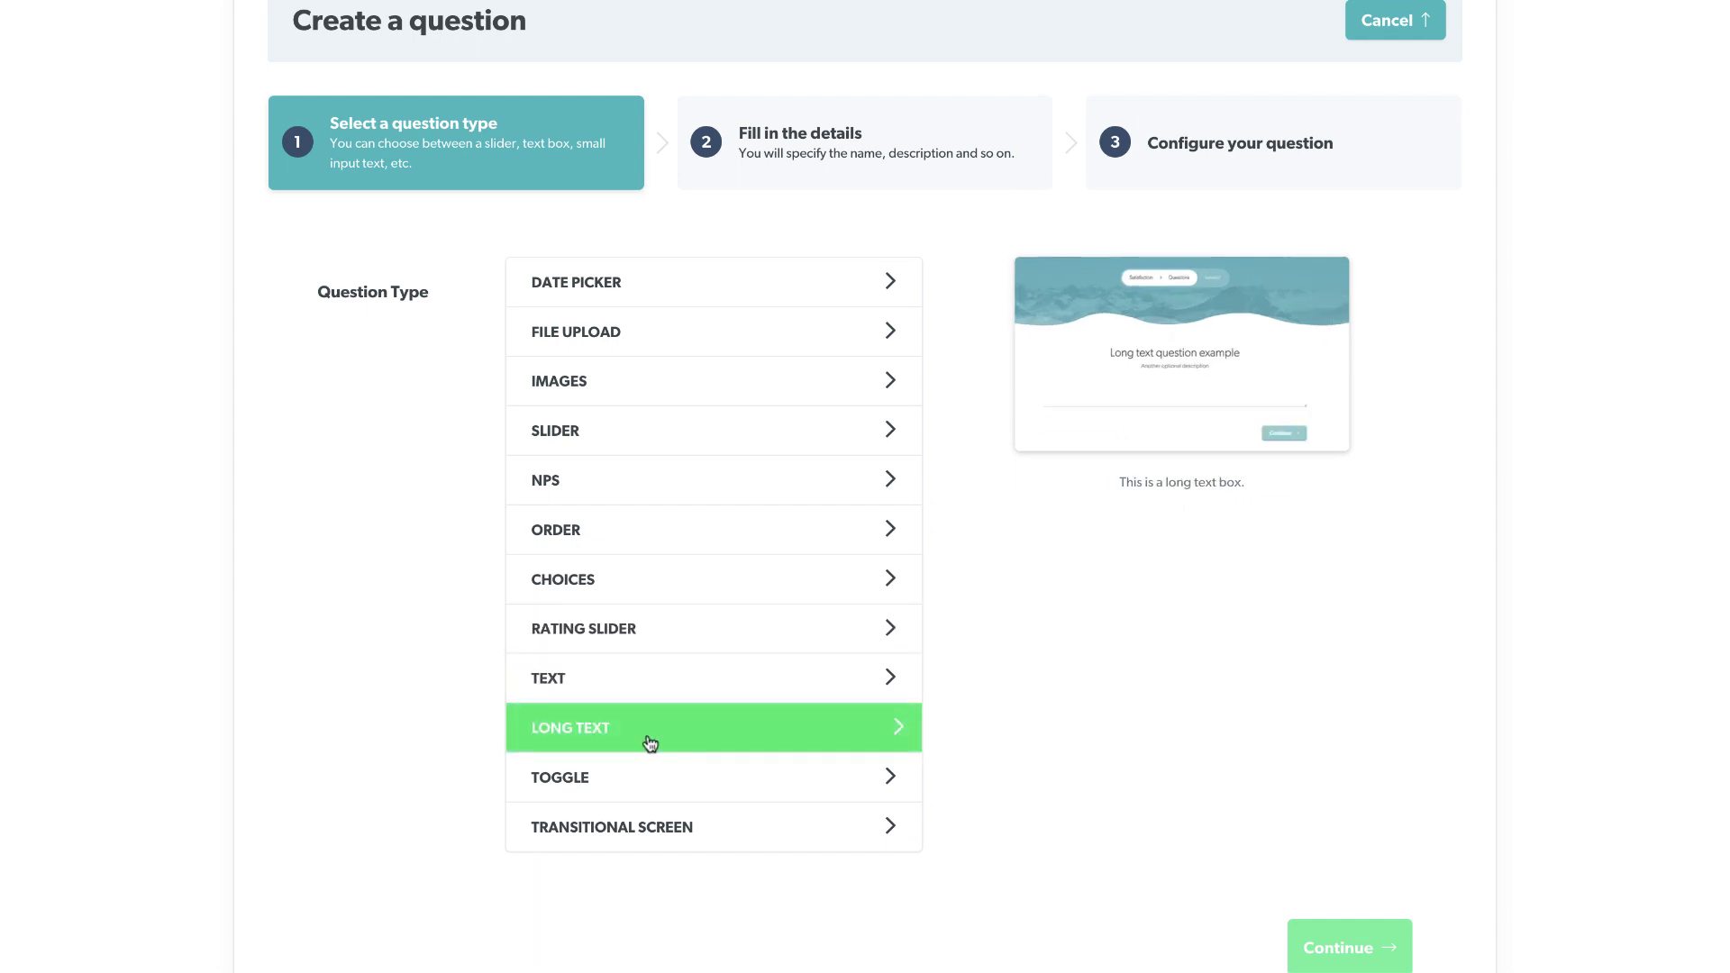
click(648, 859)
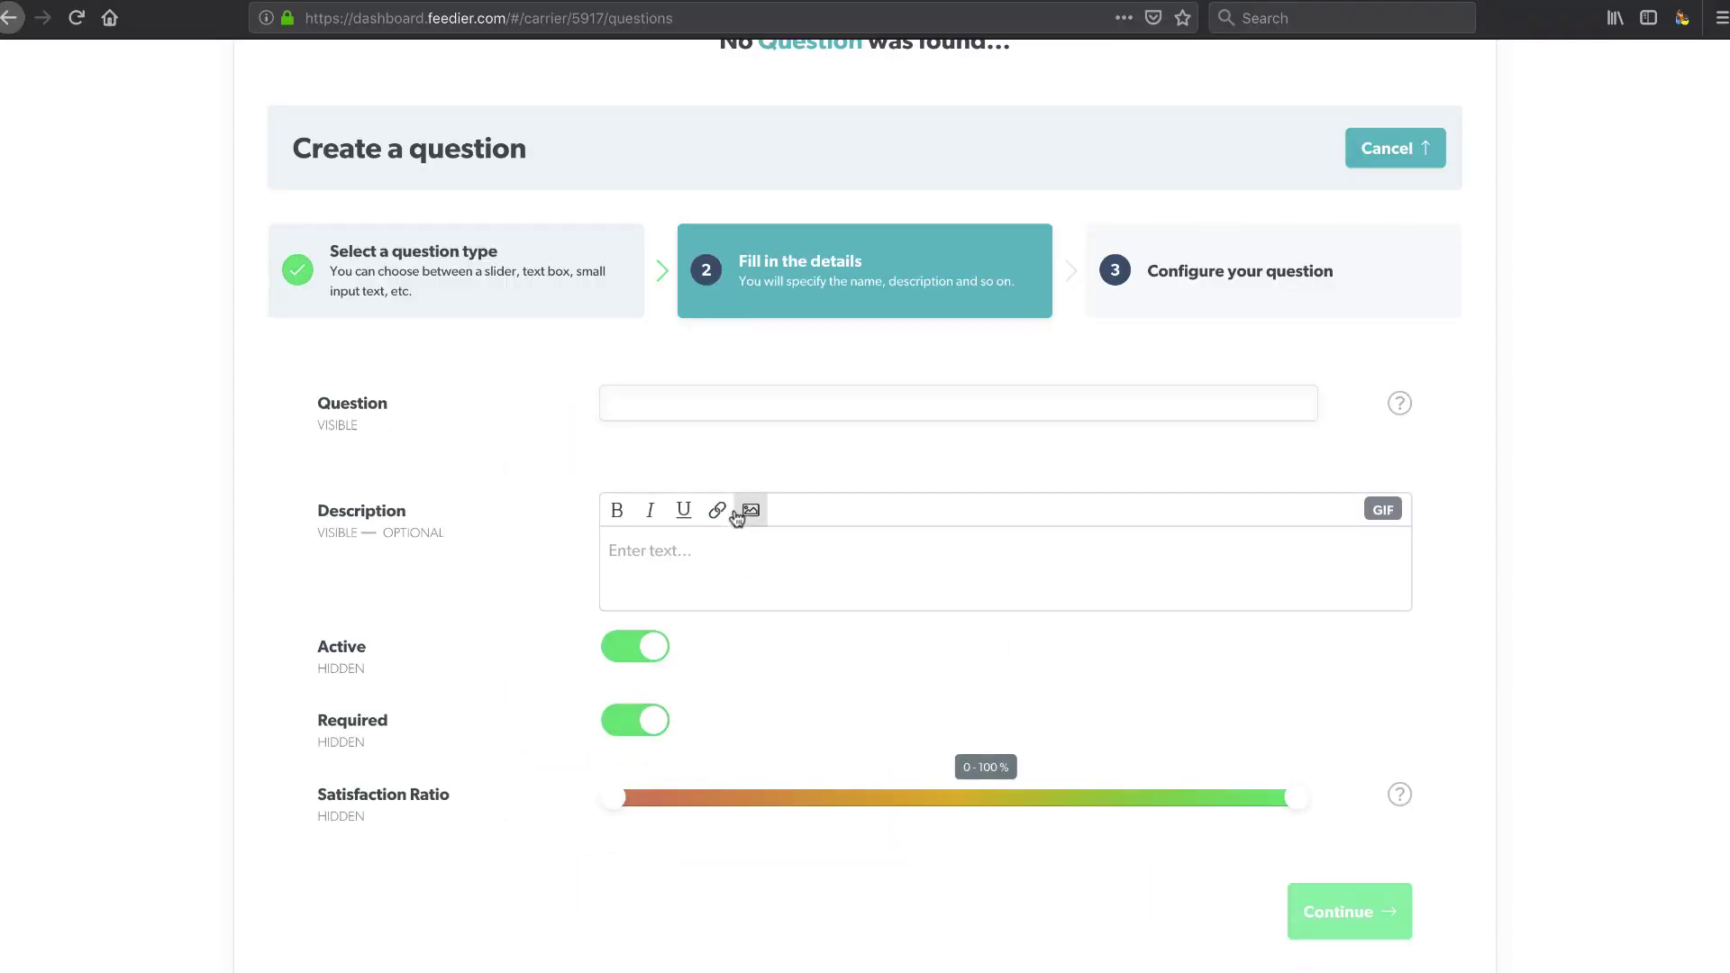
- Enter "What do you like about HubSpot CRM?" as the question text
click(684, 408)
text(What )
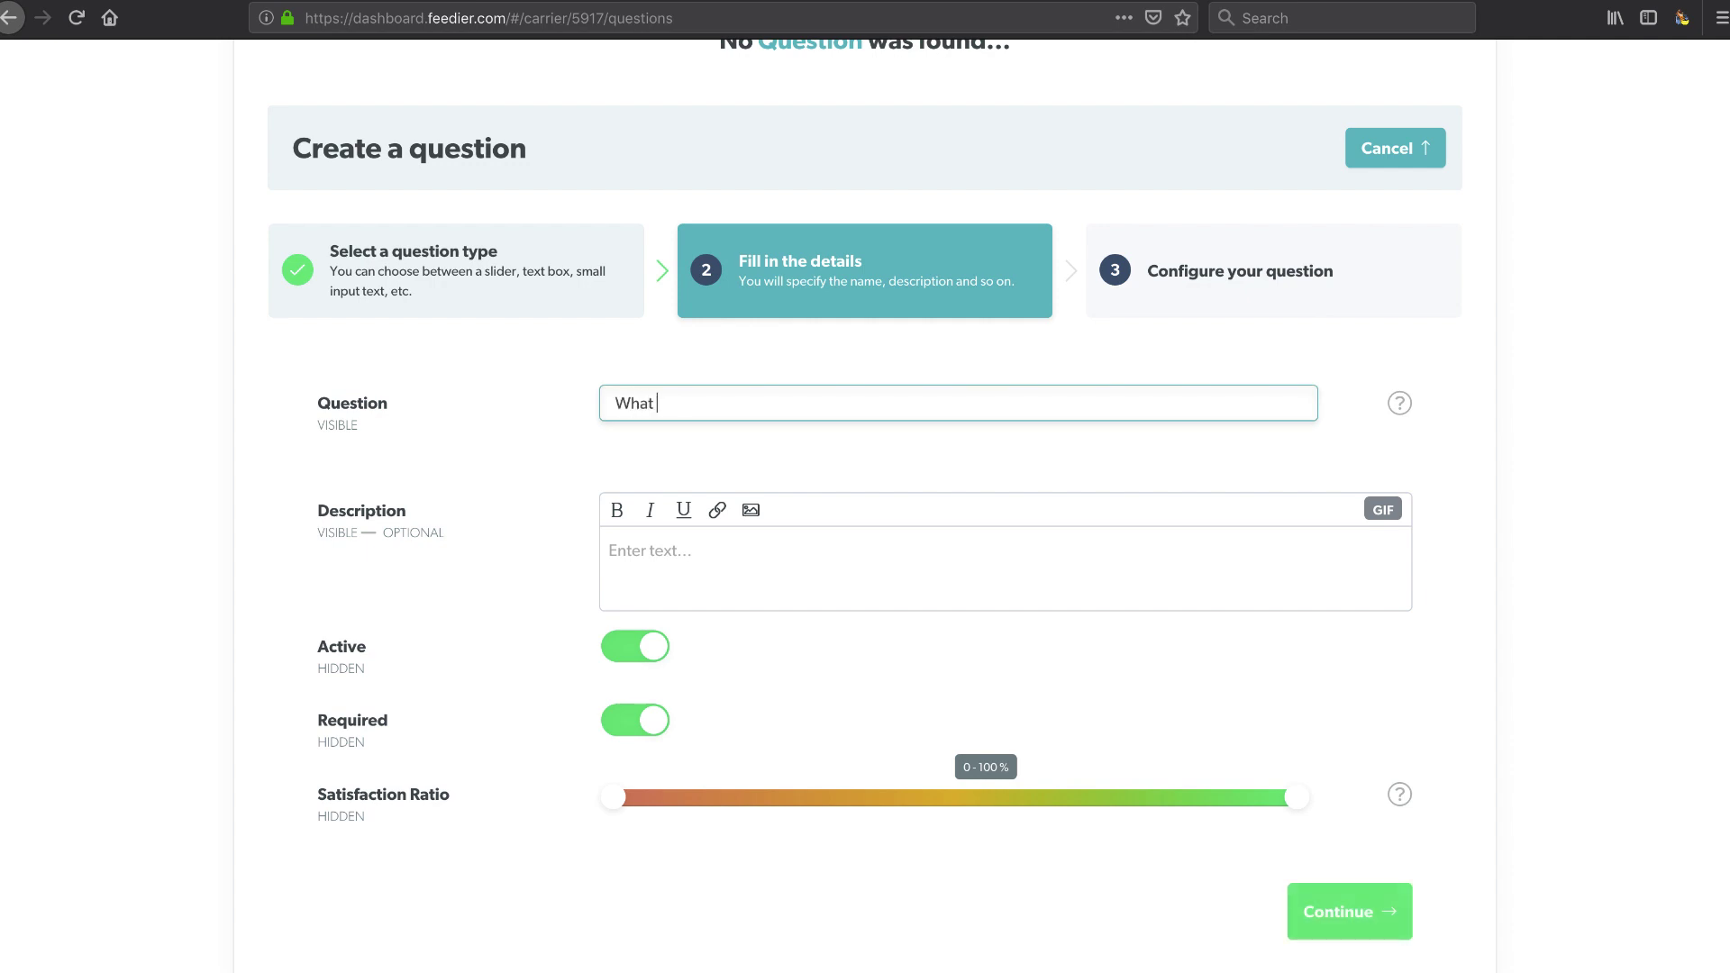
text(do you like about HubSpot CRM?)
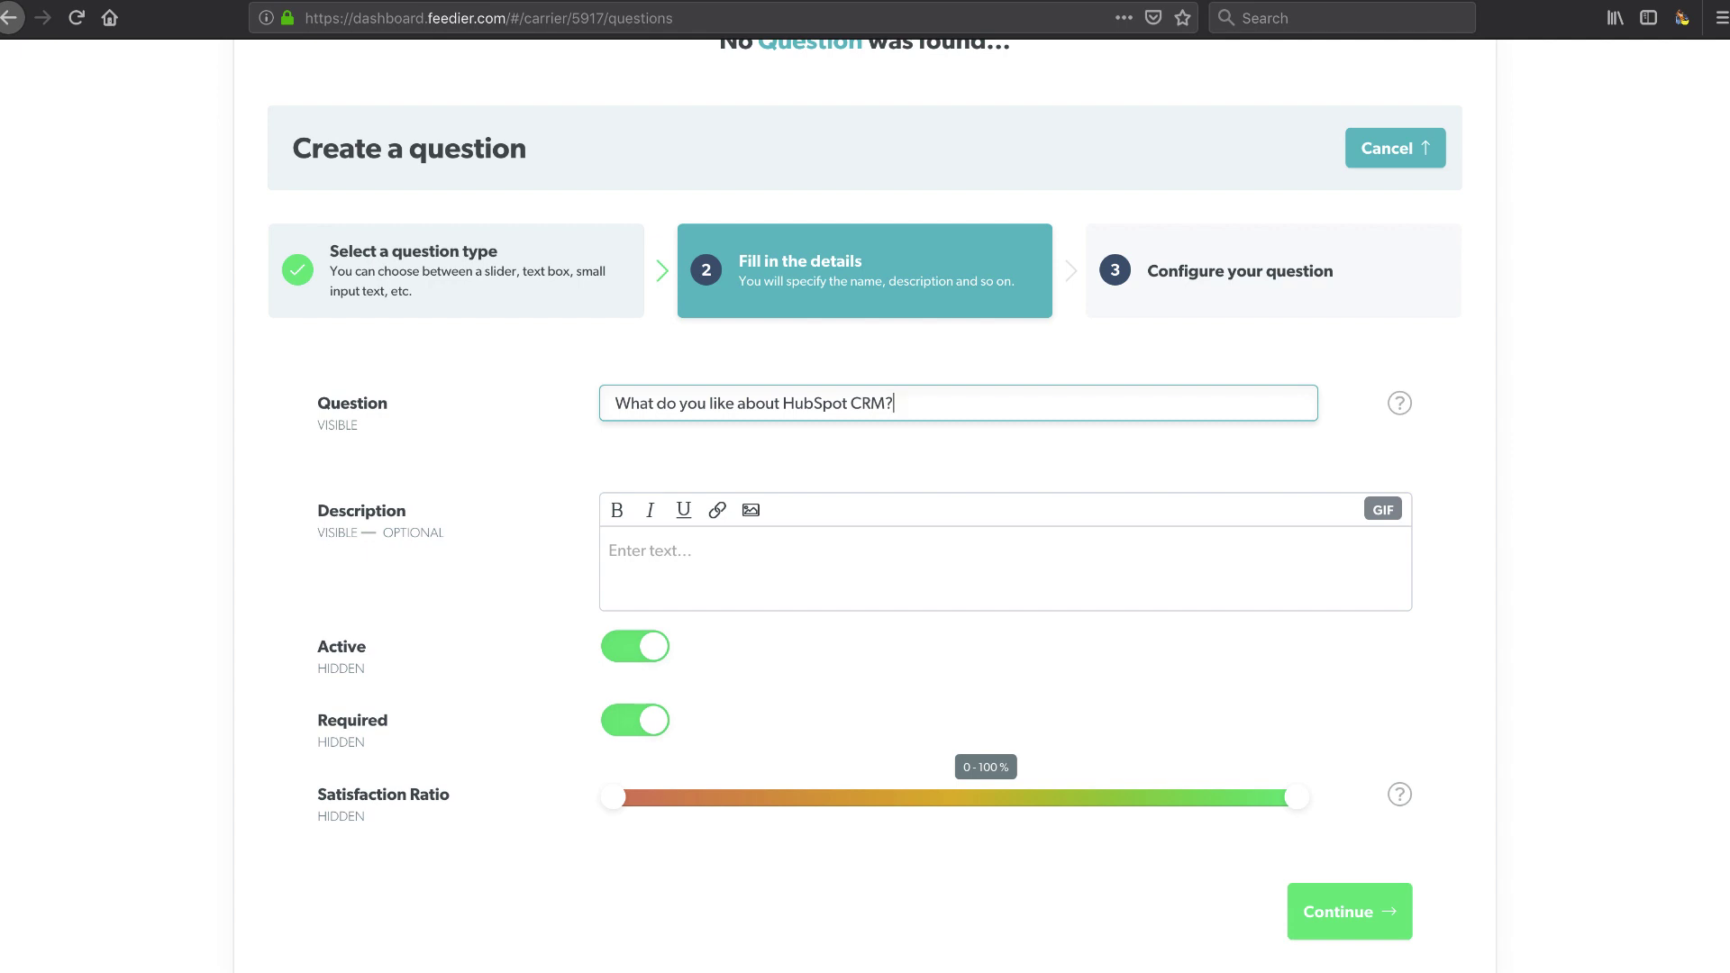
- Set the question's satisfaction ratio to 75-100 %, leave the description empty, and continue to the question configuration
scroll(865, 505, up, 3)
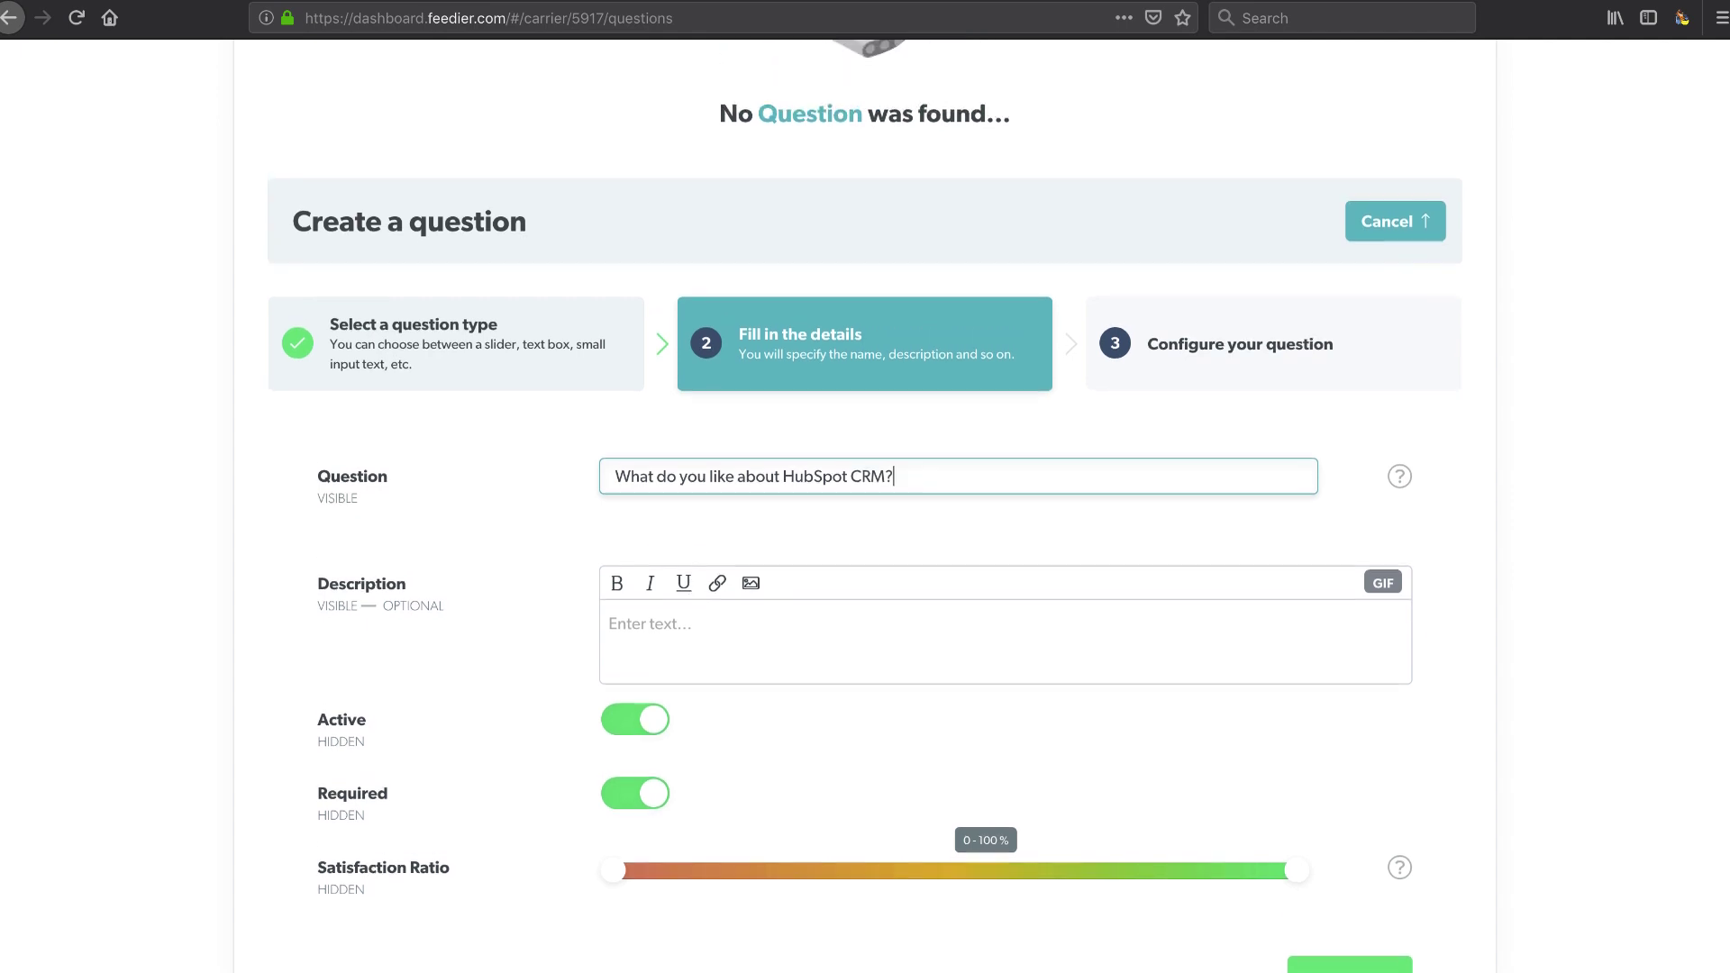
scroll(865, 504, down, 3)
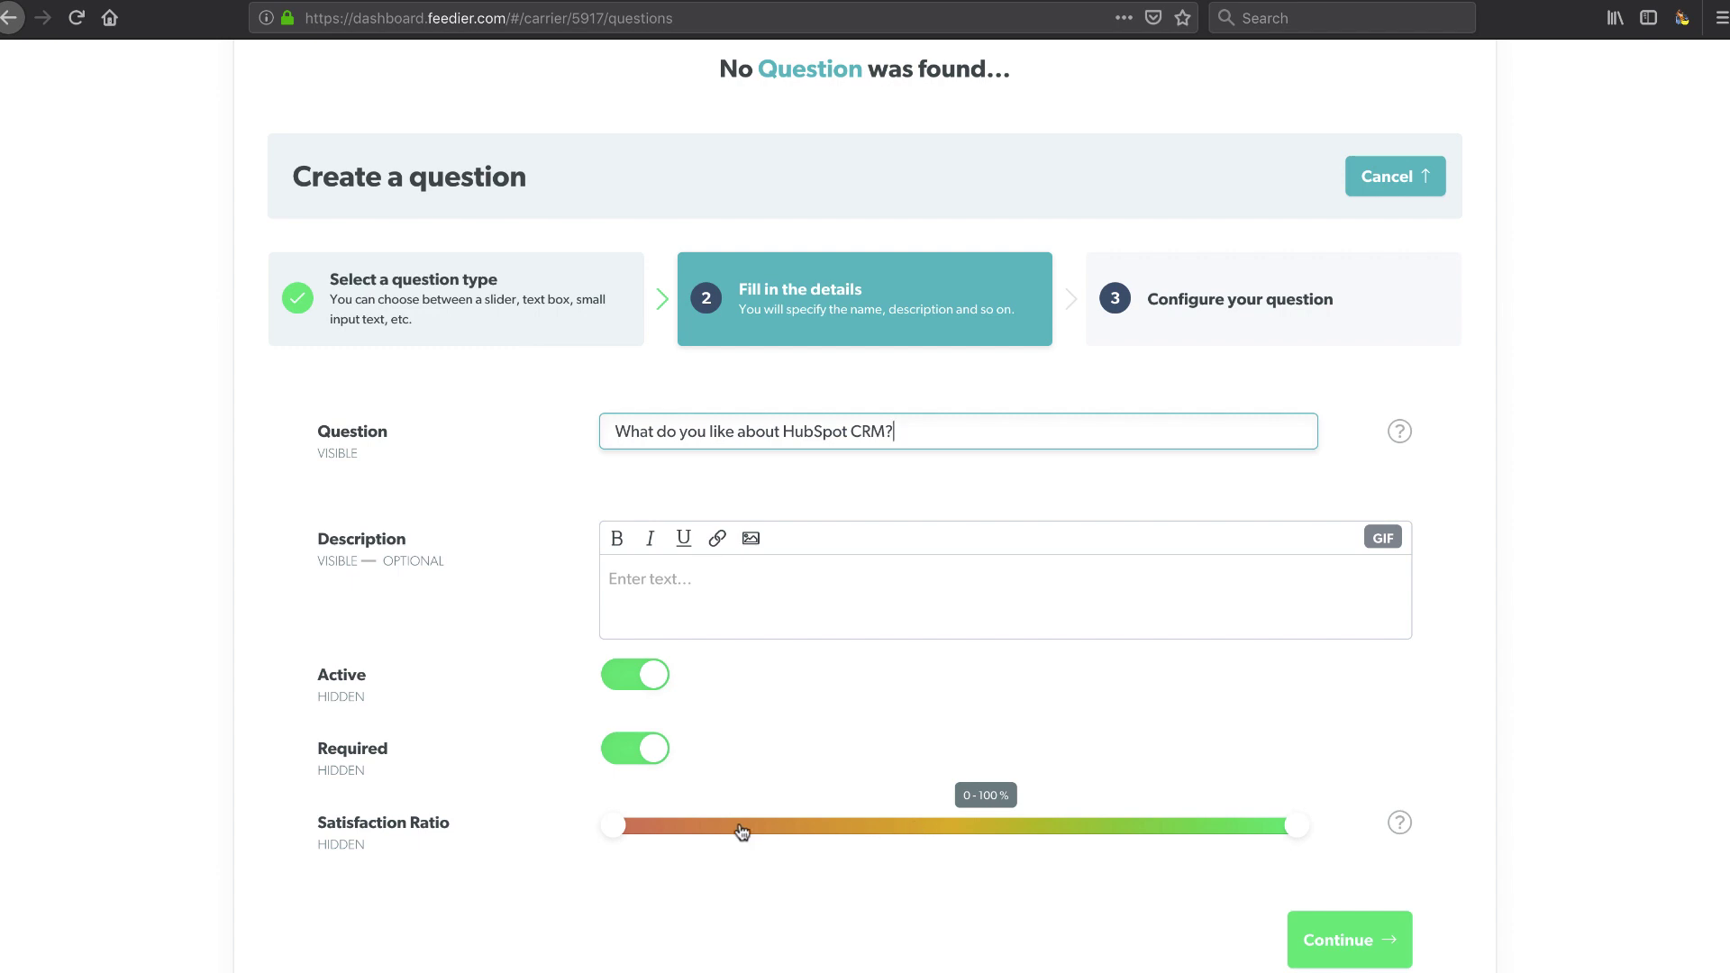
drag(618, 826, 1121, 843)
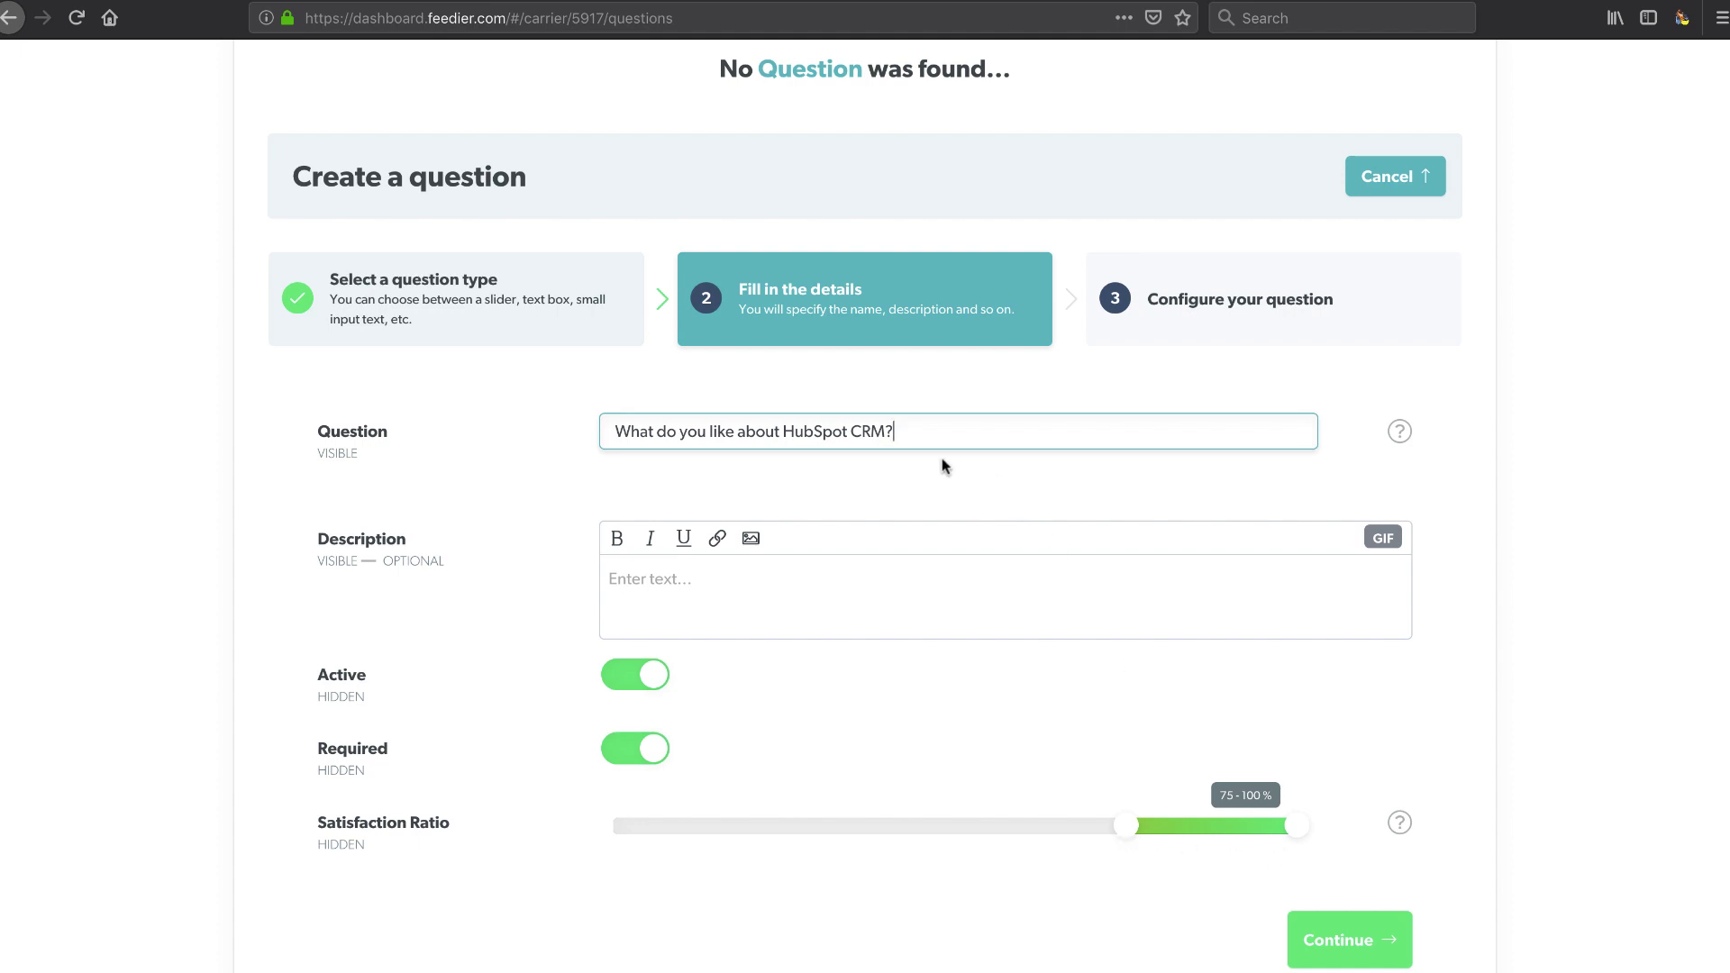
click(778, 588)
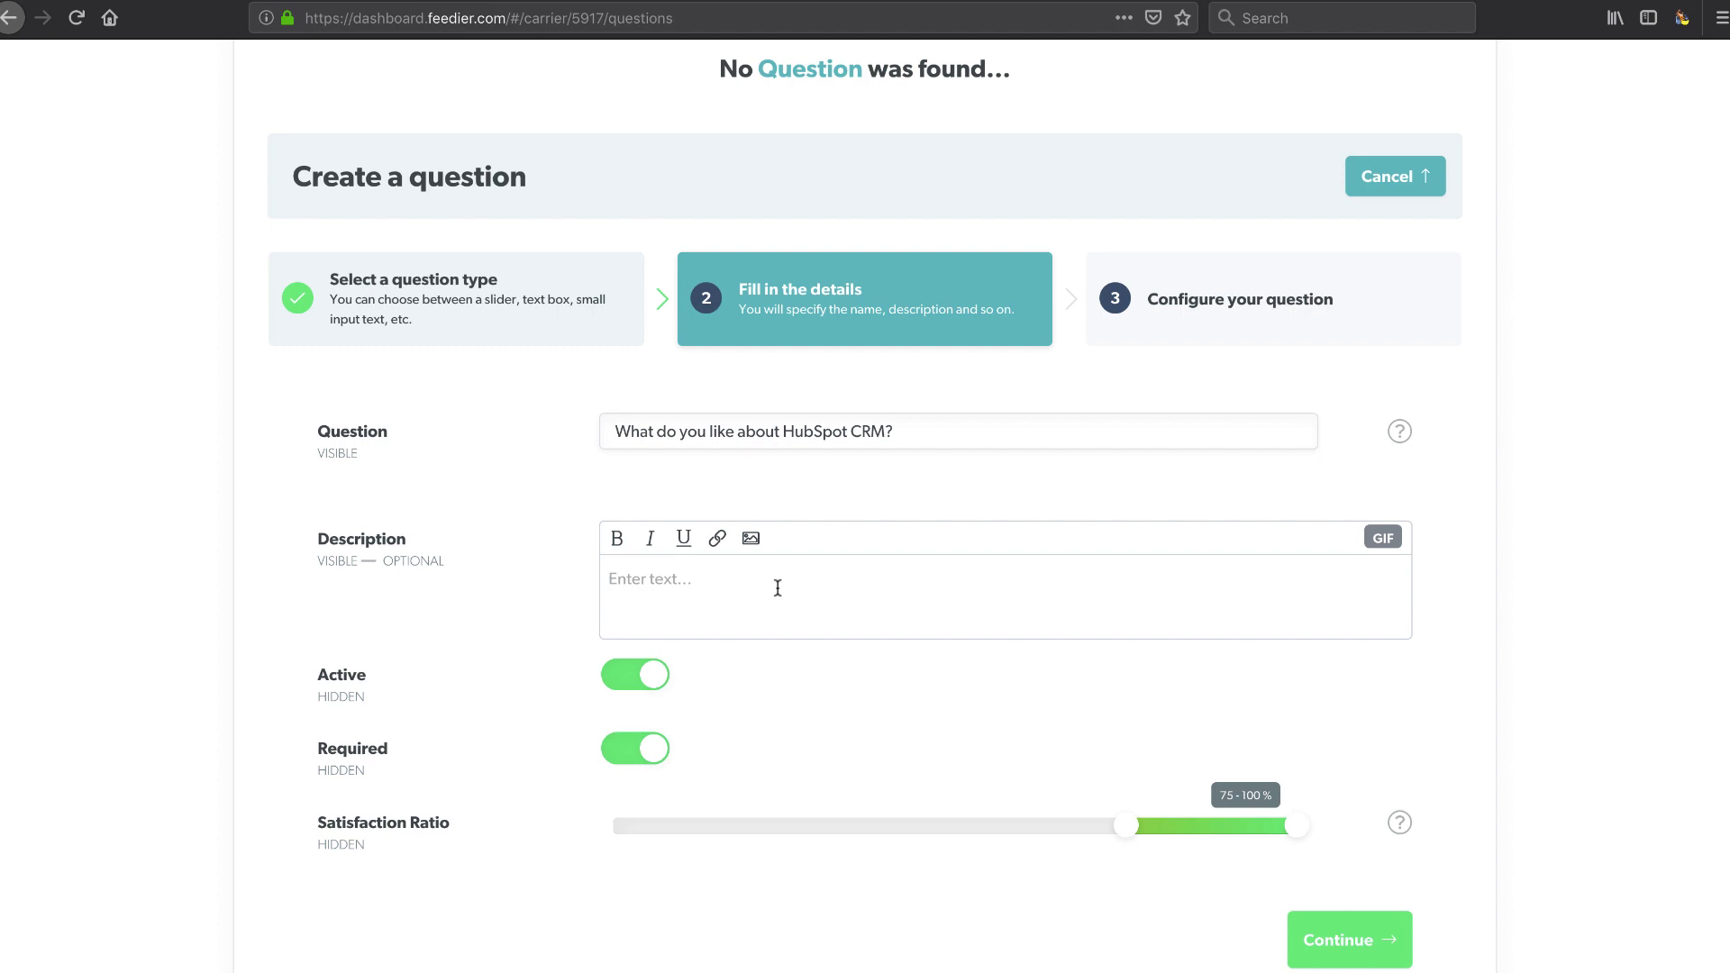
scroll(777, 588, down, 1)
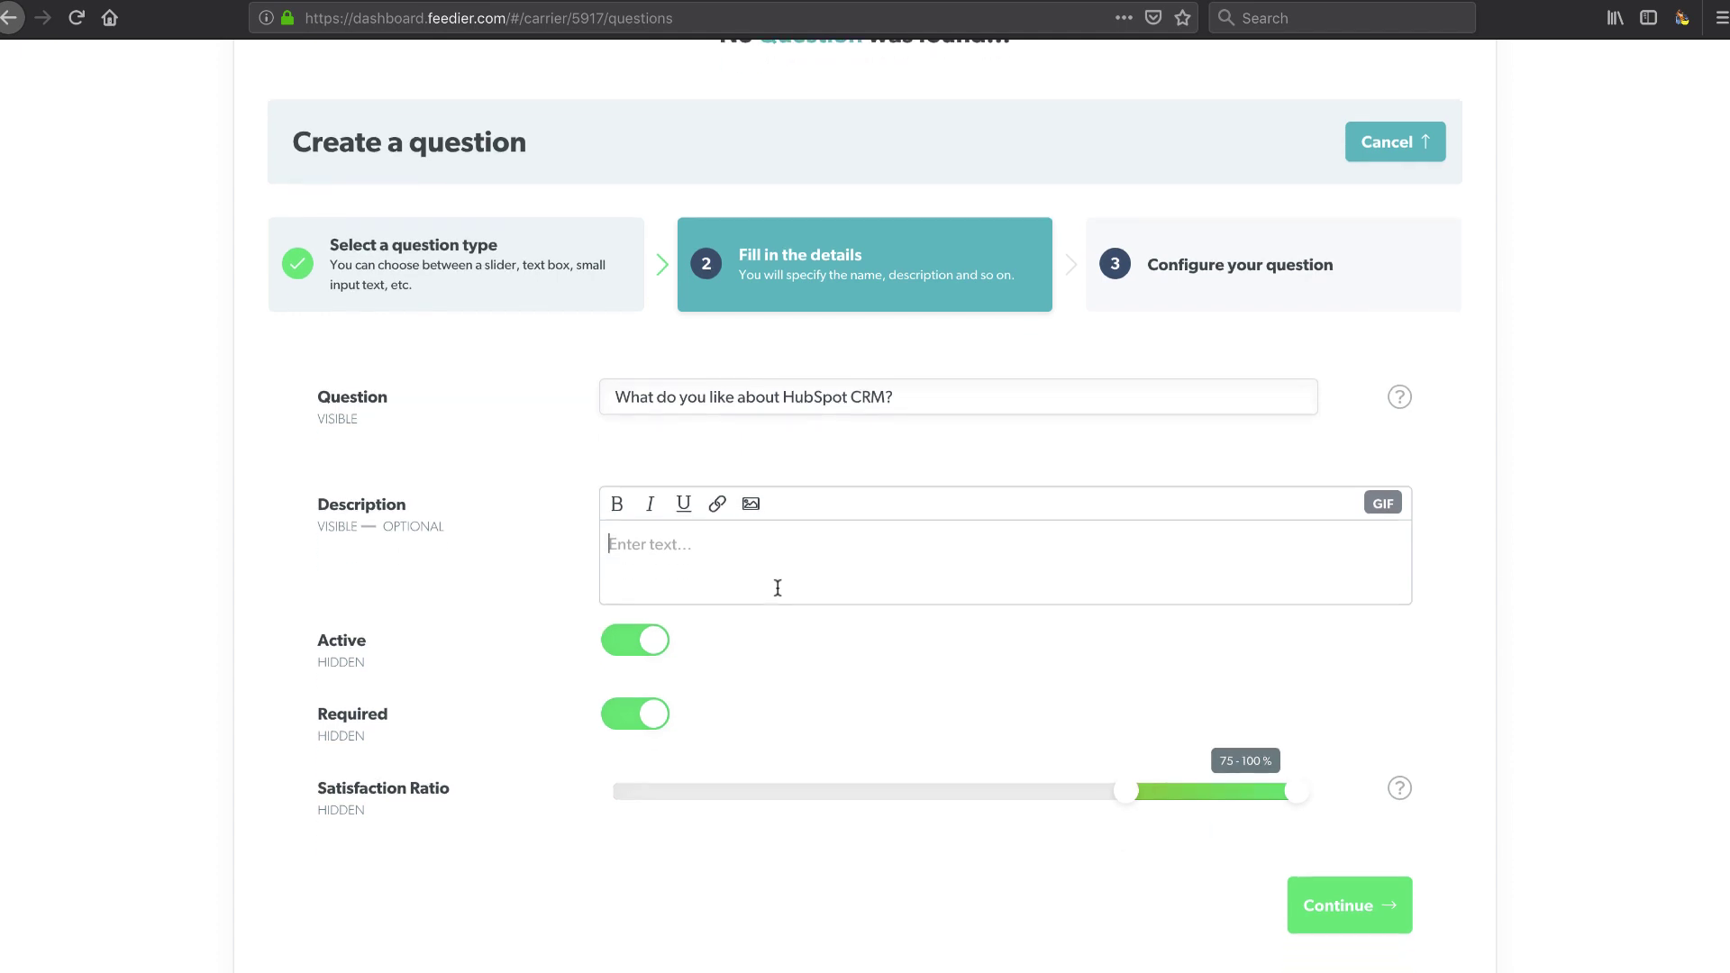
click(1378, 910)
- Set the question's minimum length to 20 and complete its creation
click(725, 474)
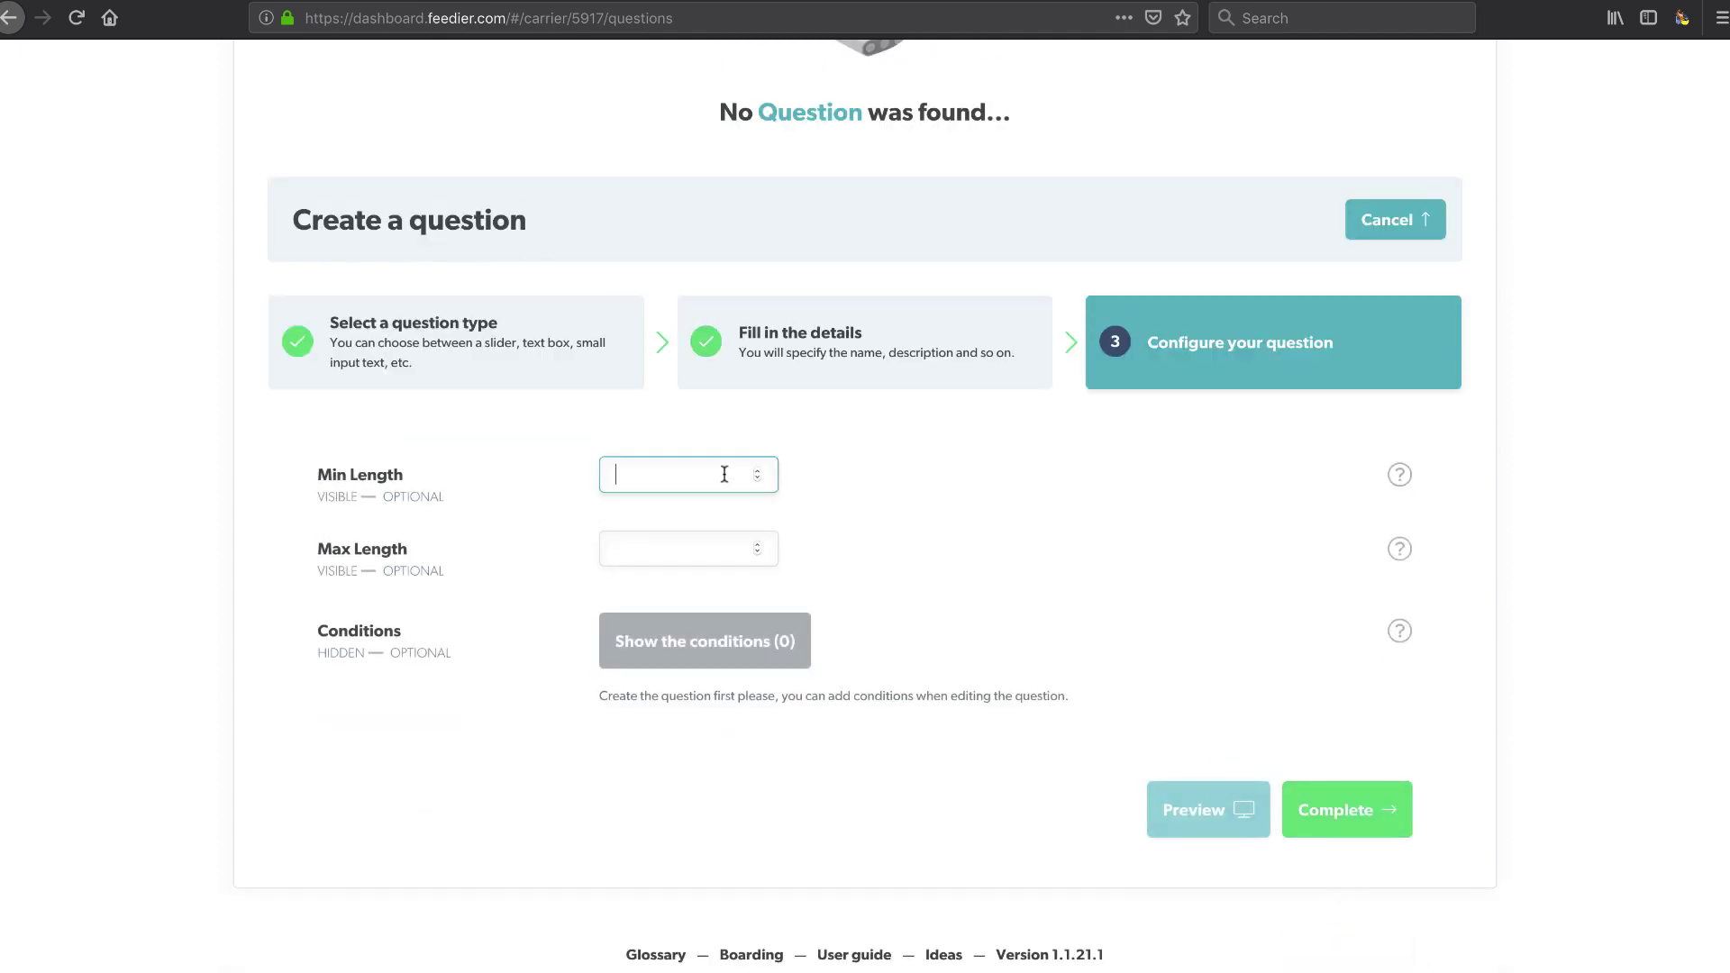
text(20)
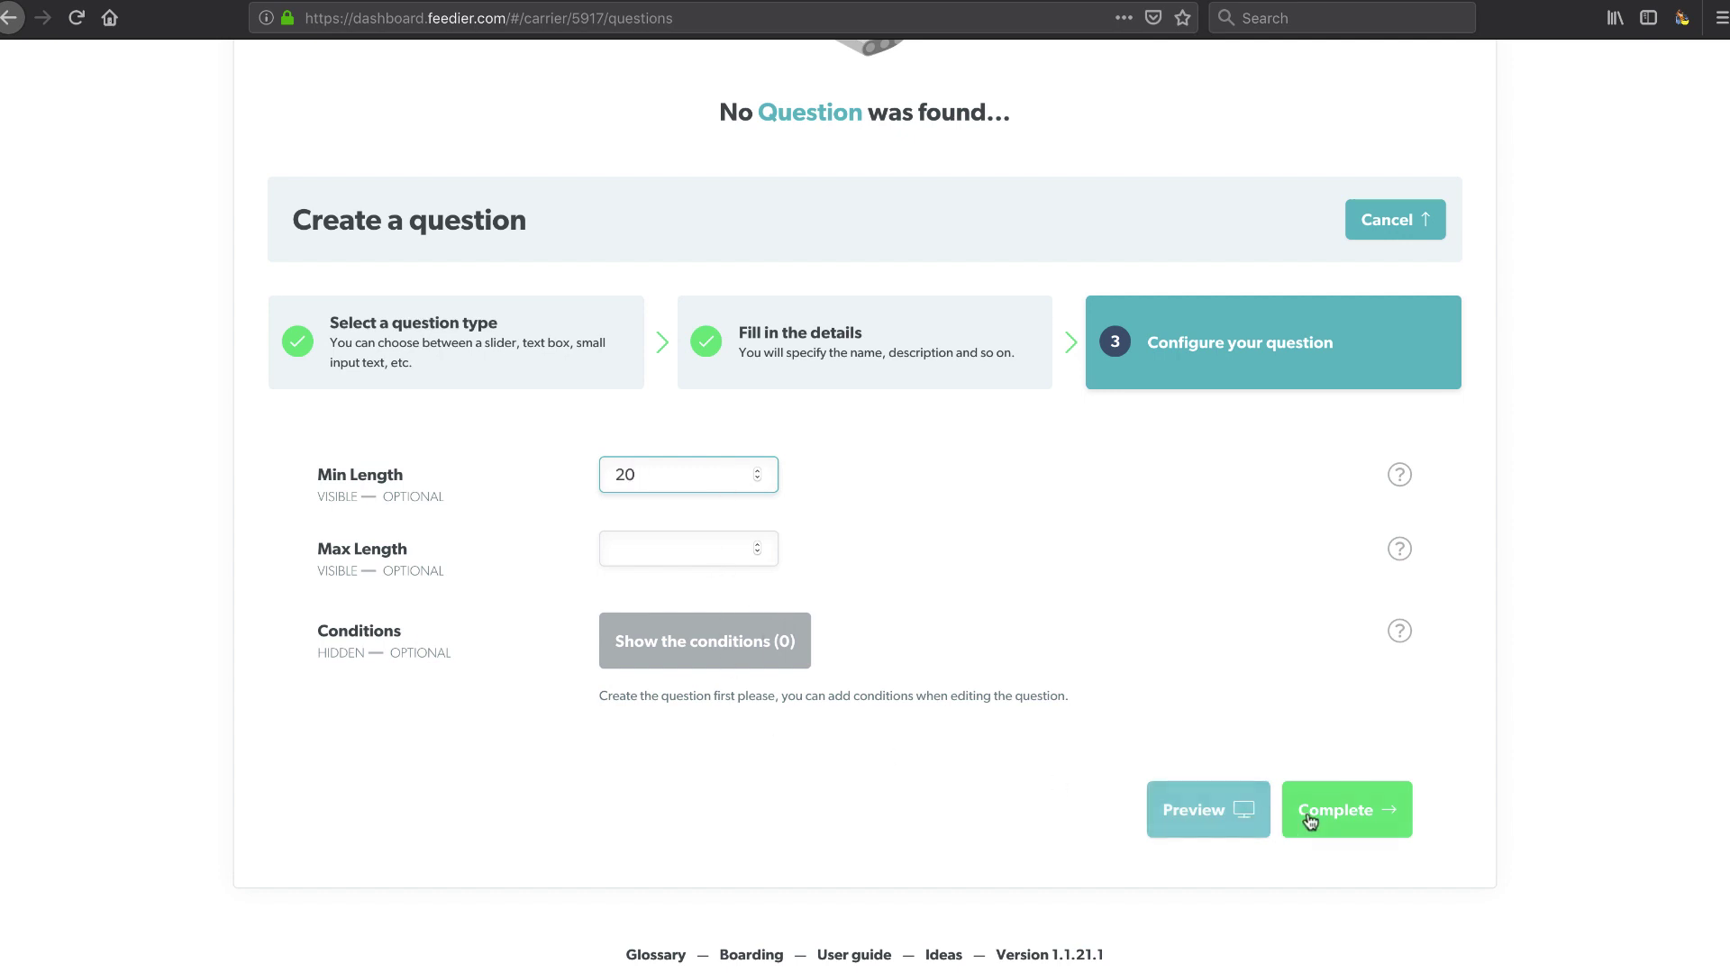
click(1344, 809)
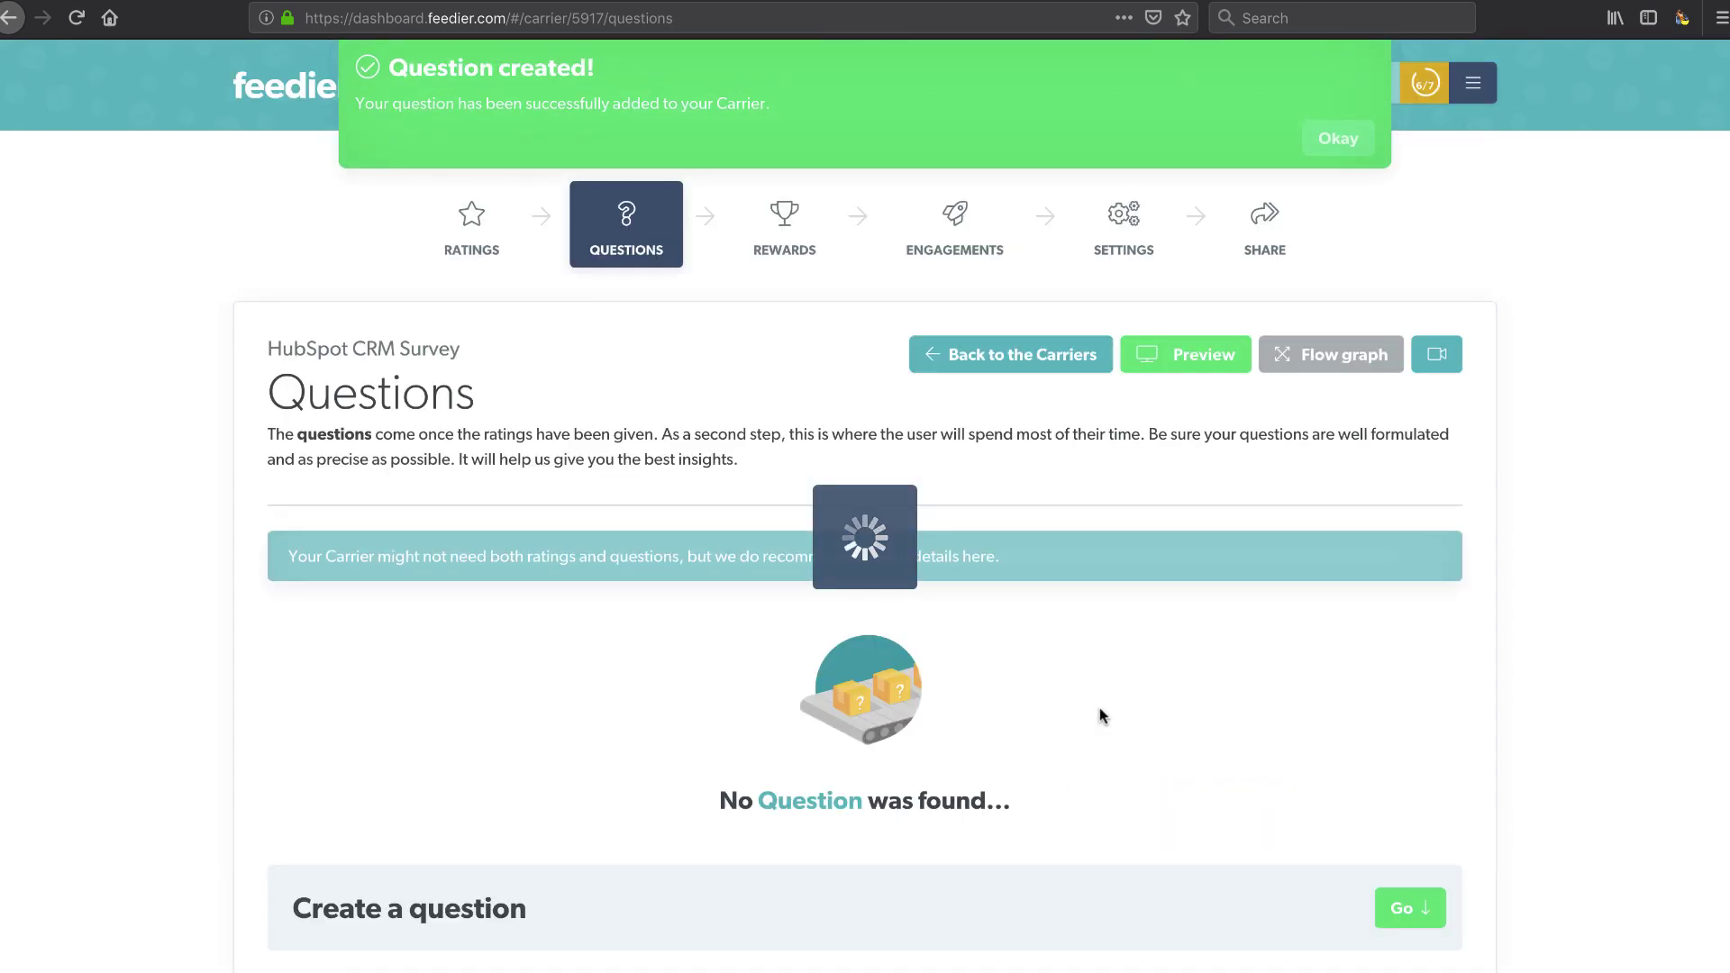
- Start a second Long Text question with the text "What do you think HubSpot CRM can improve on?"
click(1438, 786)
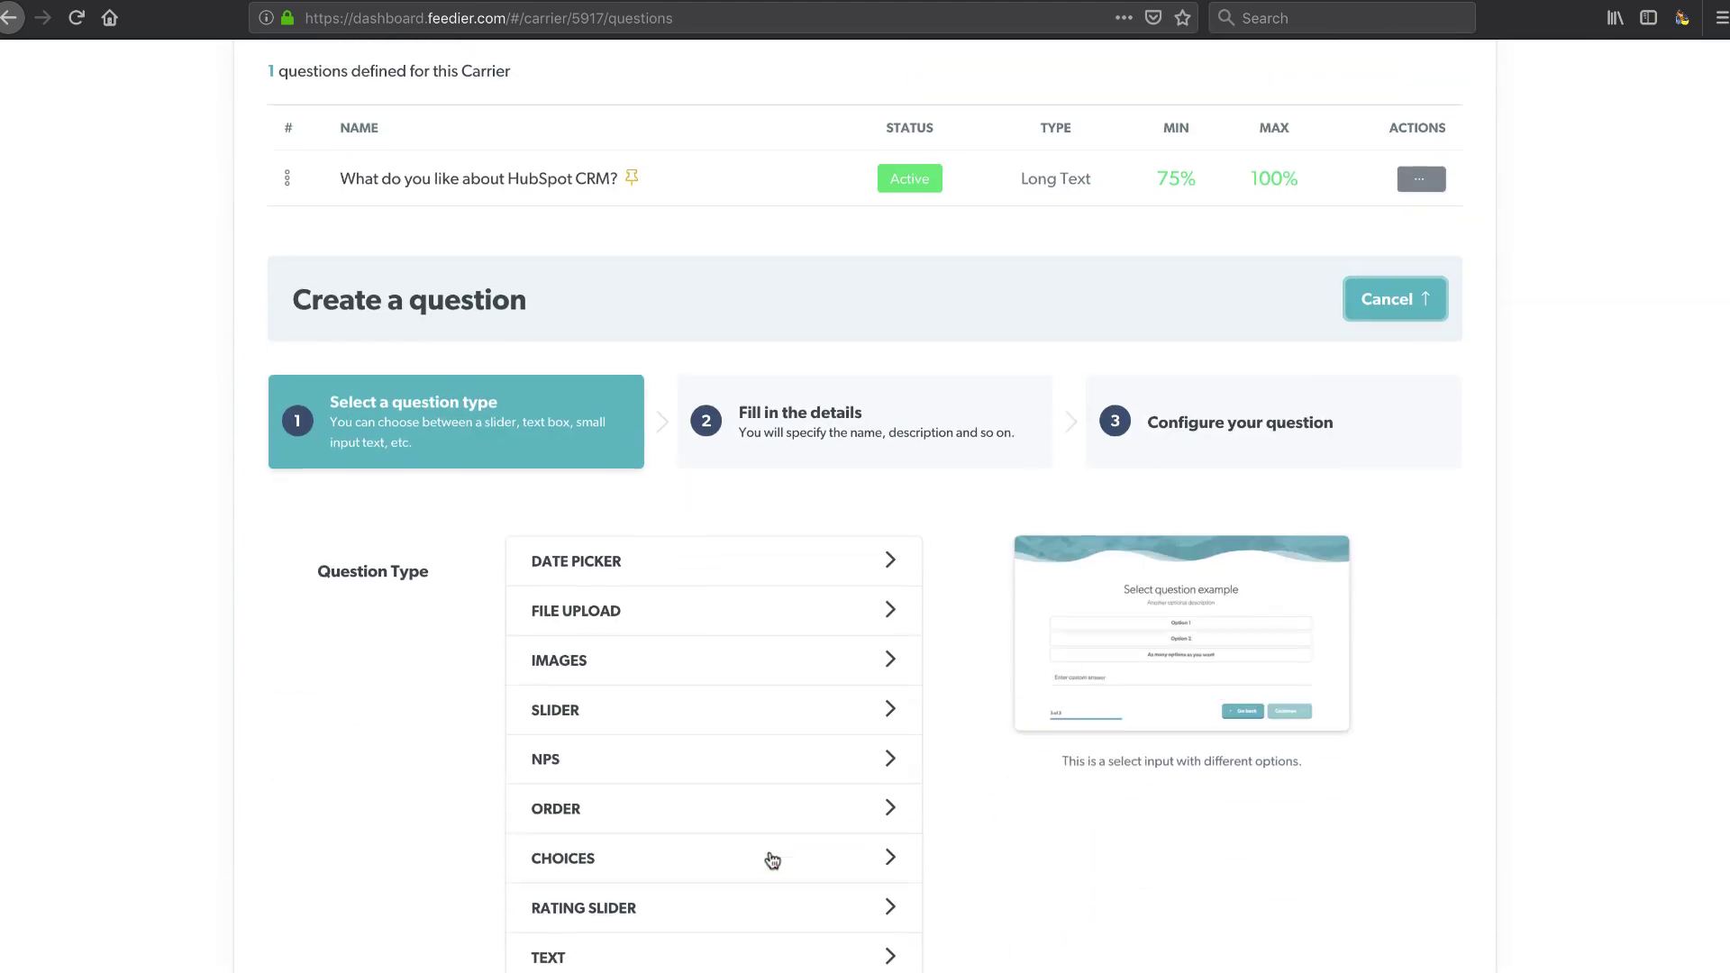
click(712, 971)
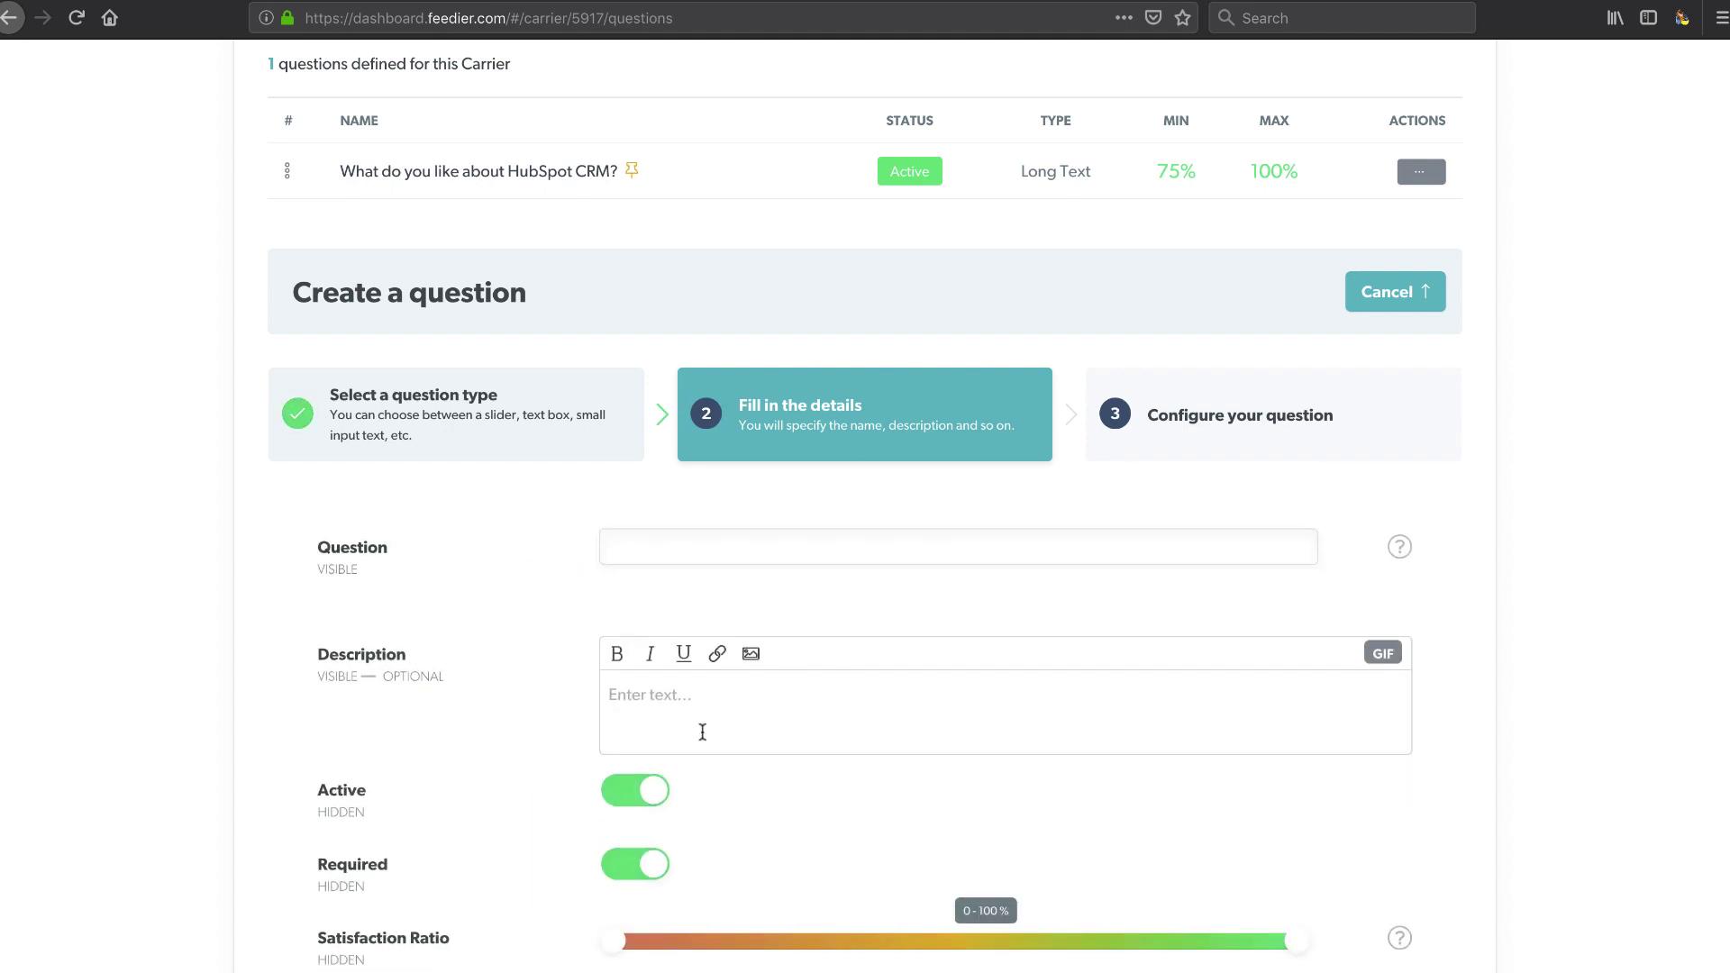
click(686, 552)
text(What do you think HubSp)
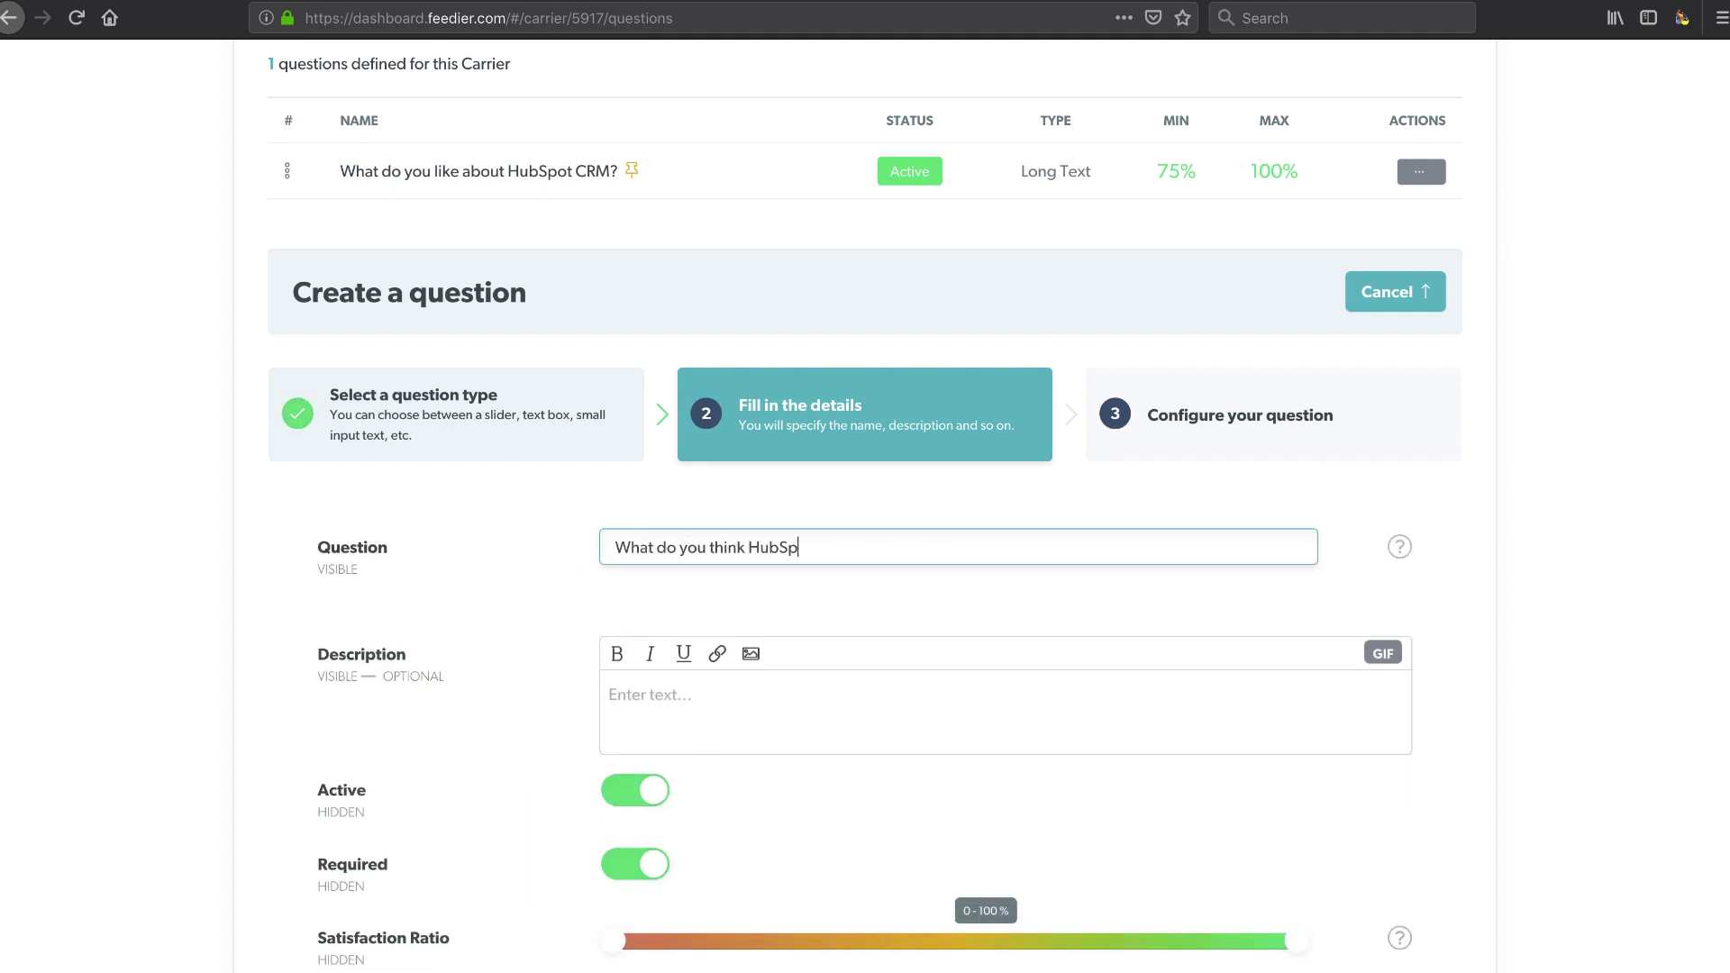
text(ot CRM can improve on?)
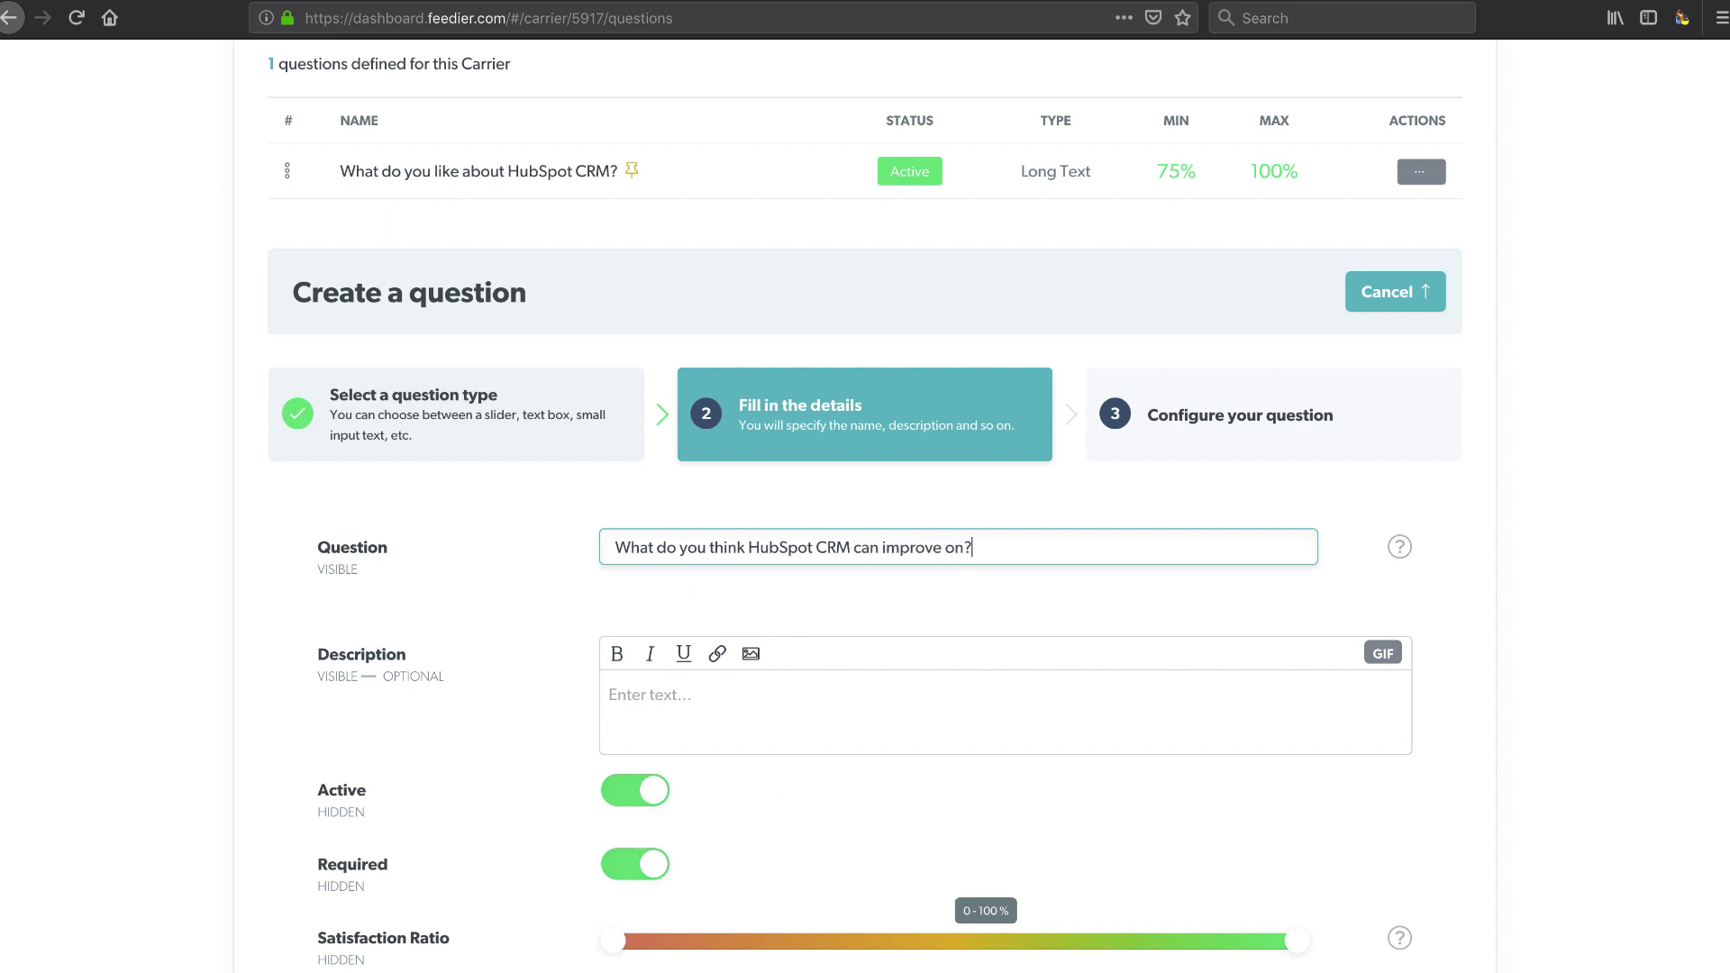
- Set the question's satisfaction ratio to 0-70 % and minimum length to 20, and complete its creation
drag(1297, 942, 1109, 955)
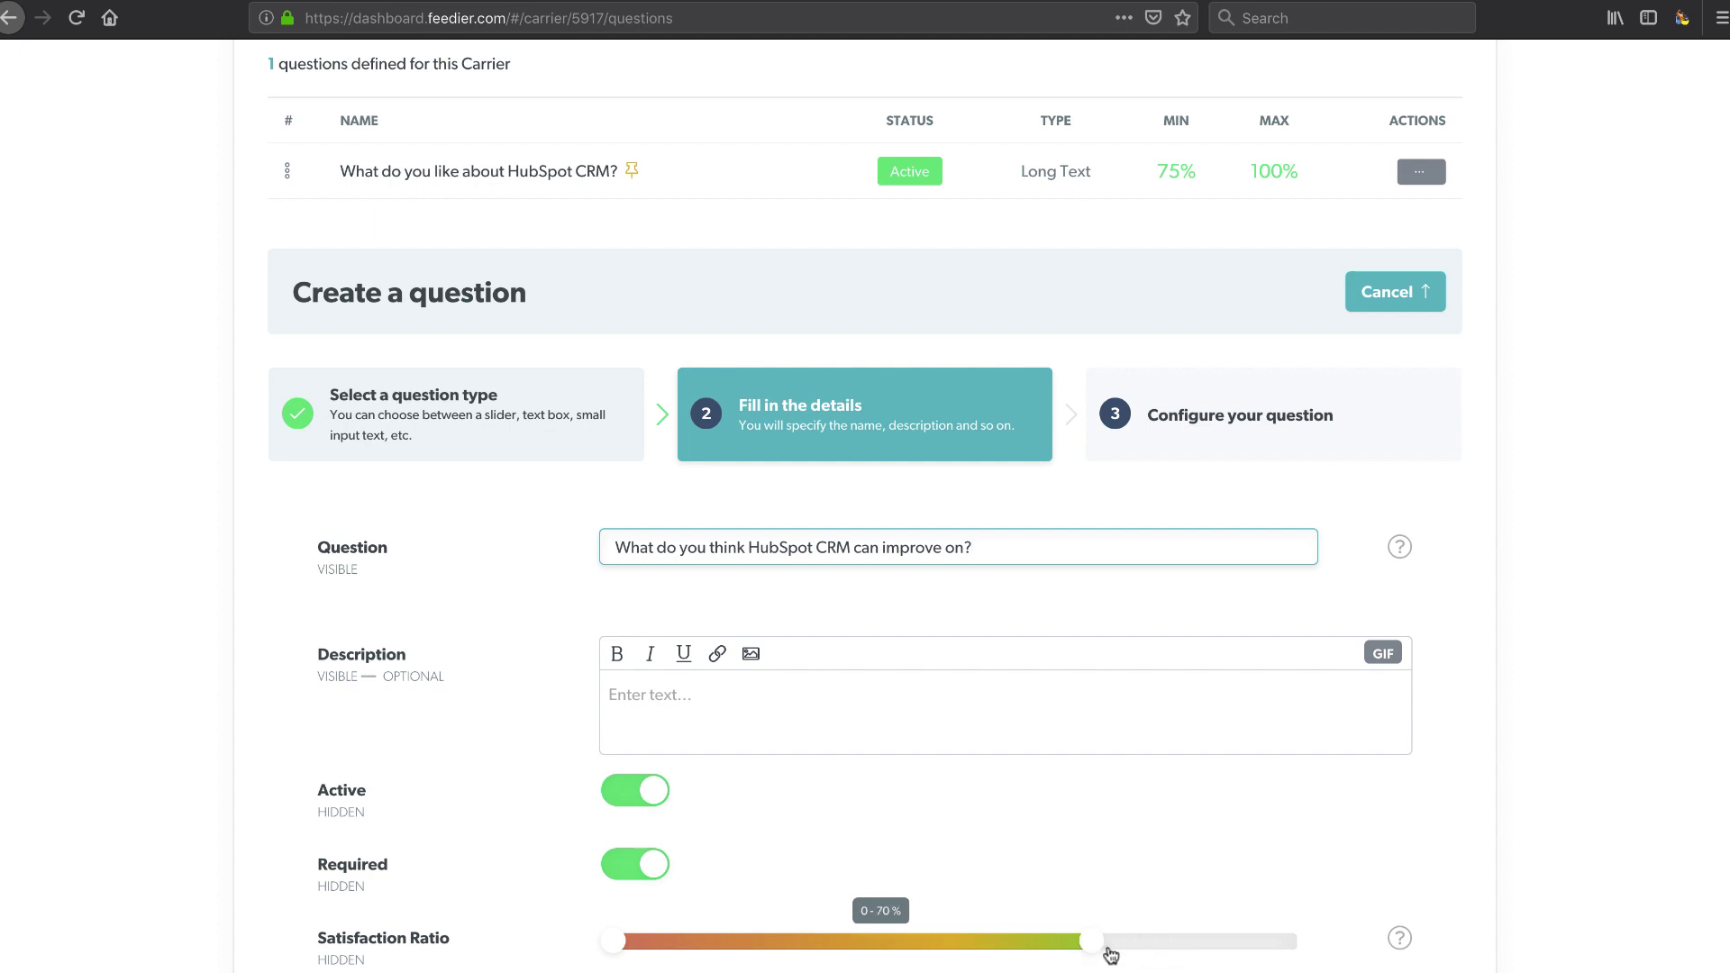
scroll(1111, 955, down, 3)
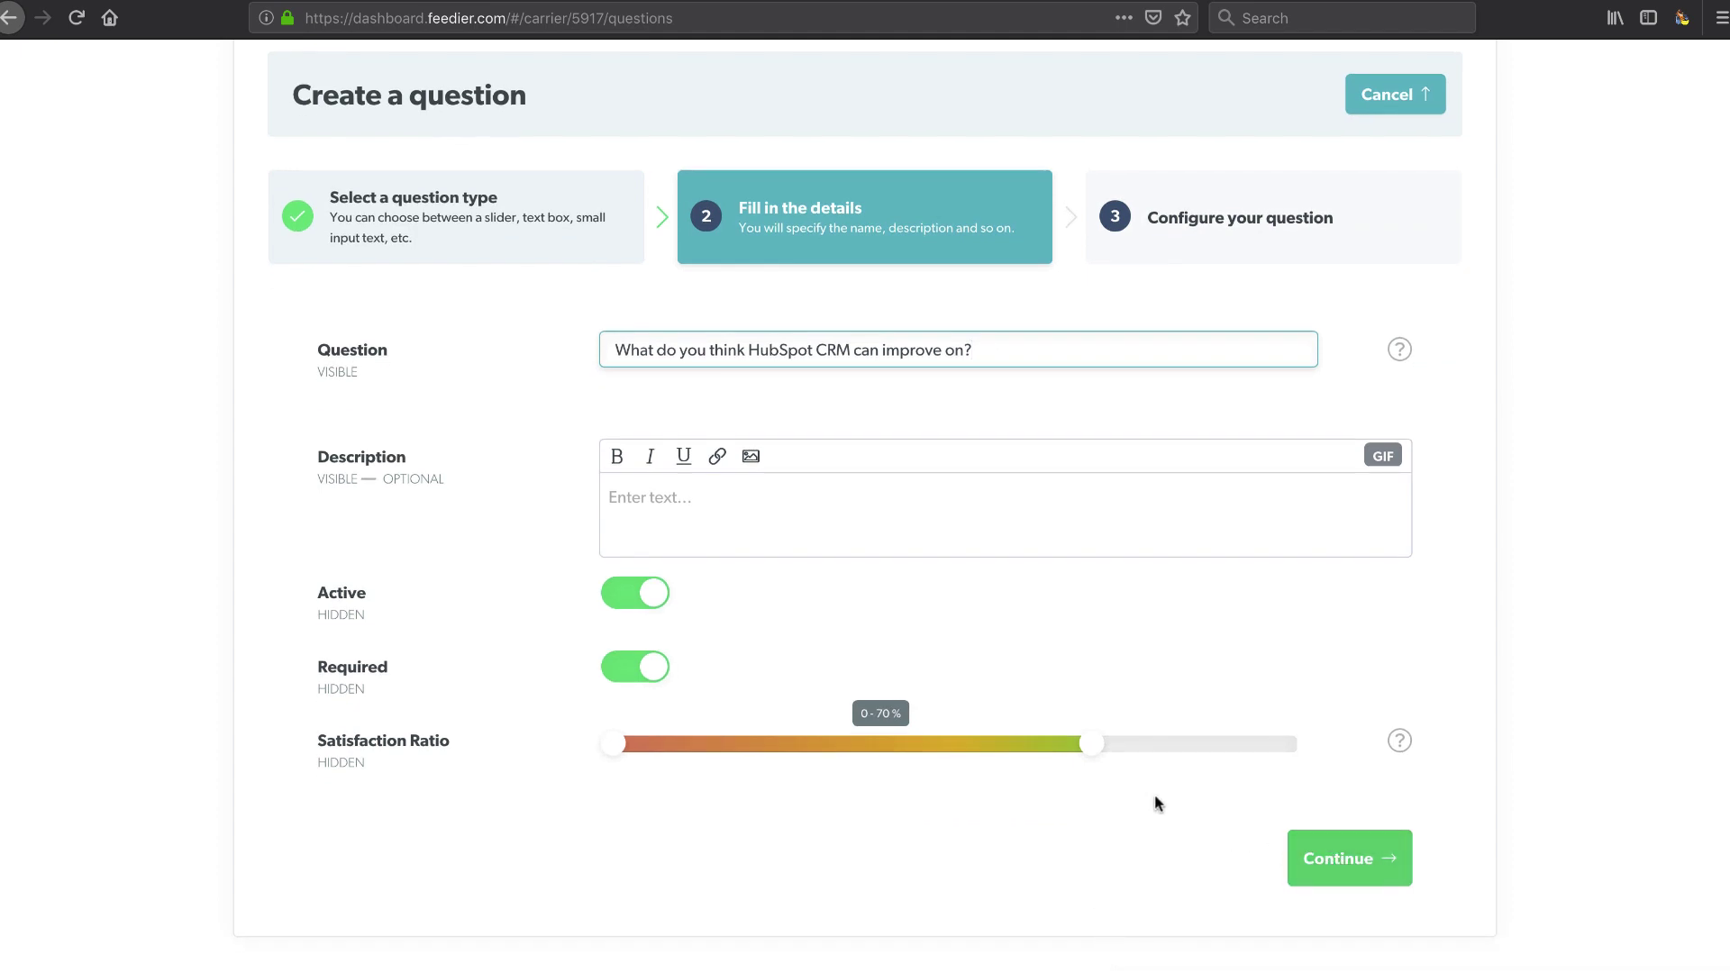
click(1335, 856)
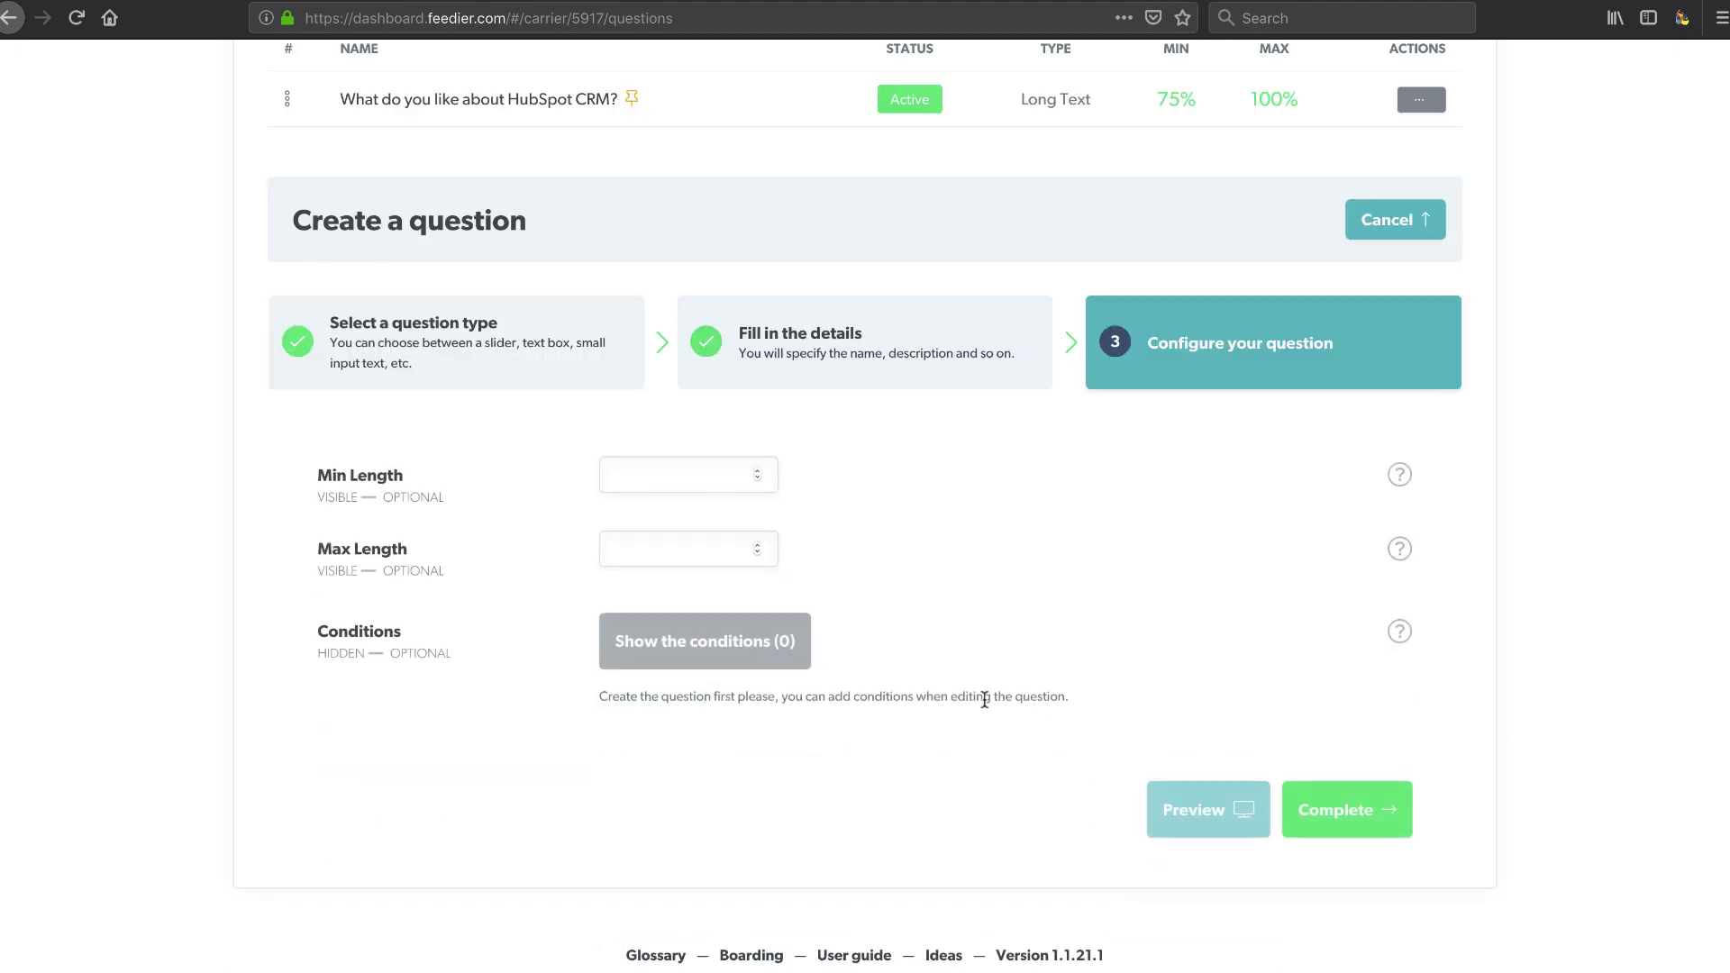
click(635, 475)
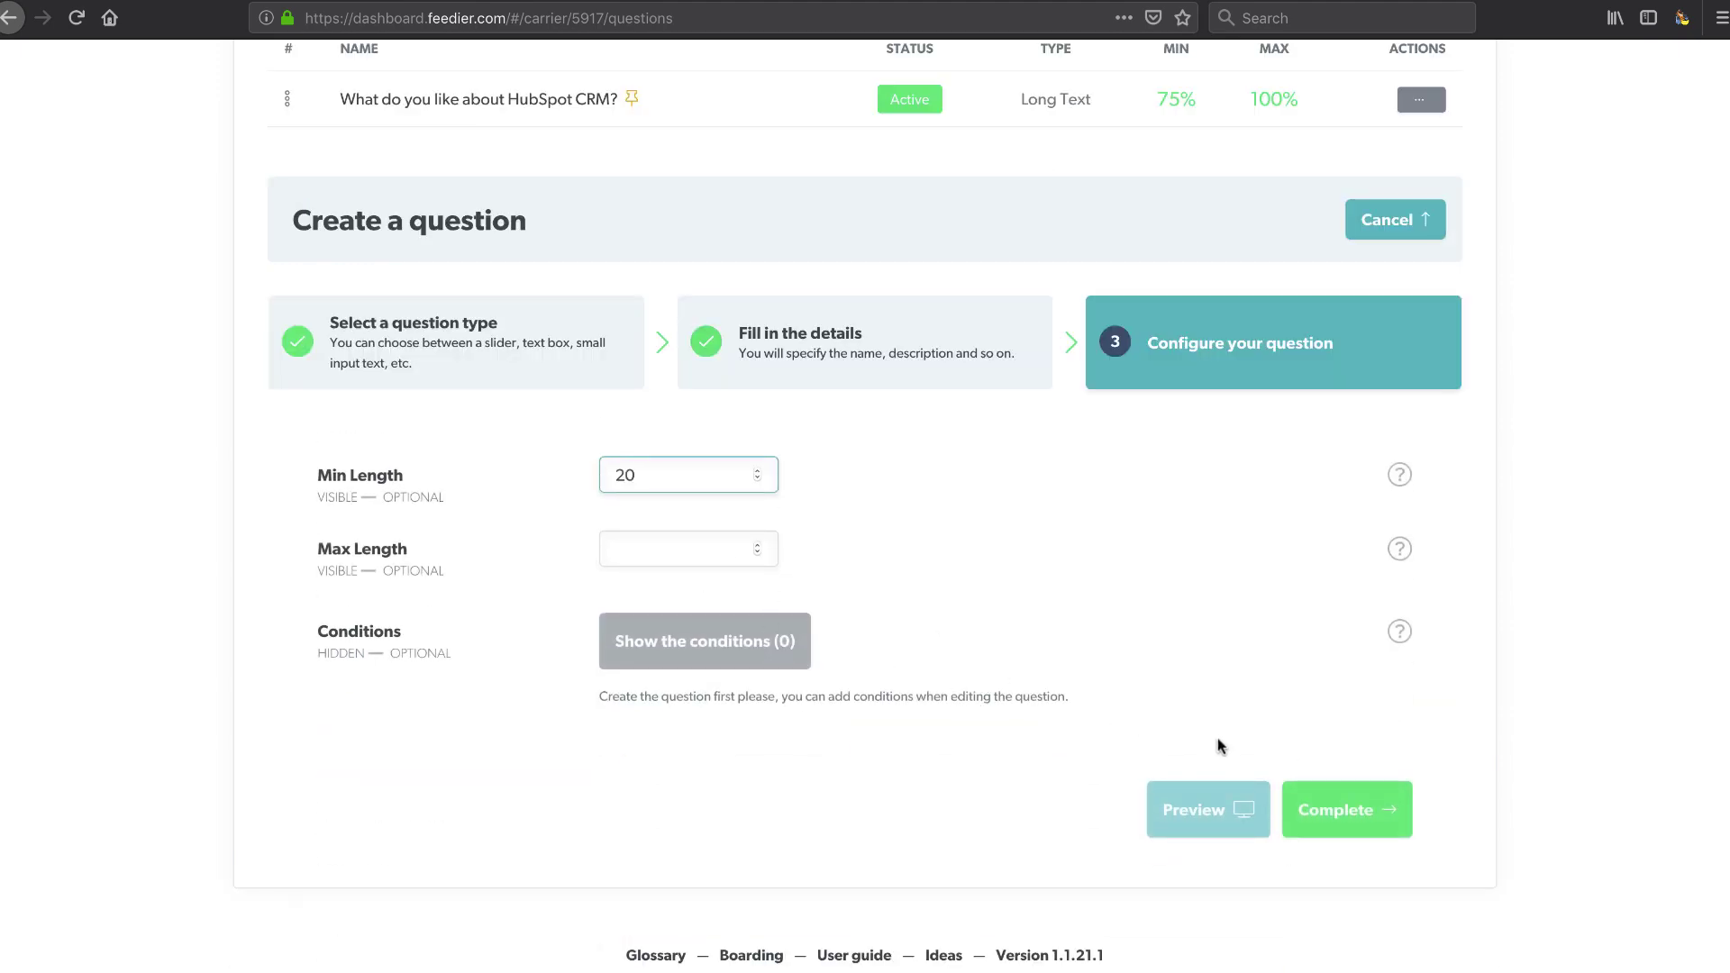
click(1334, 808)
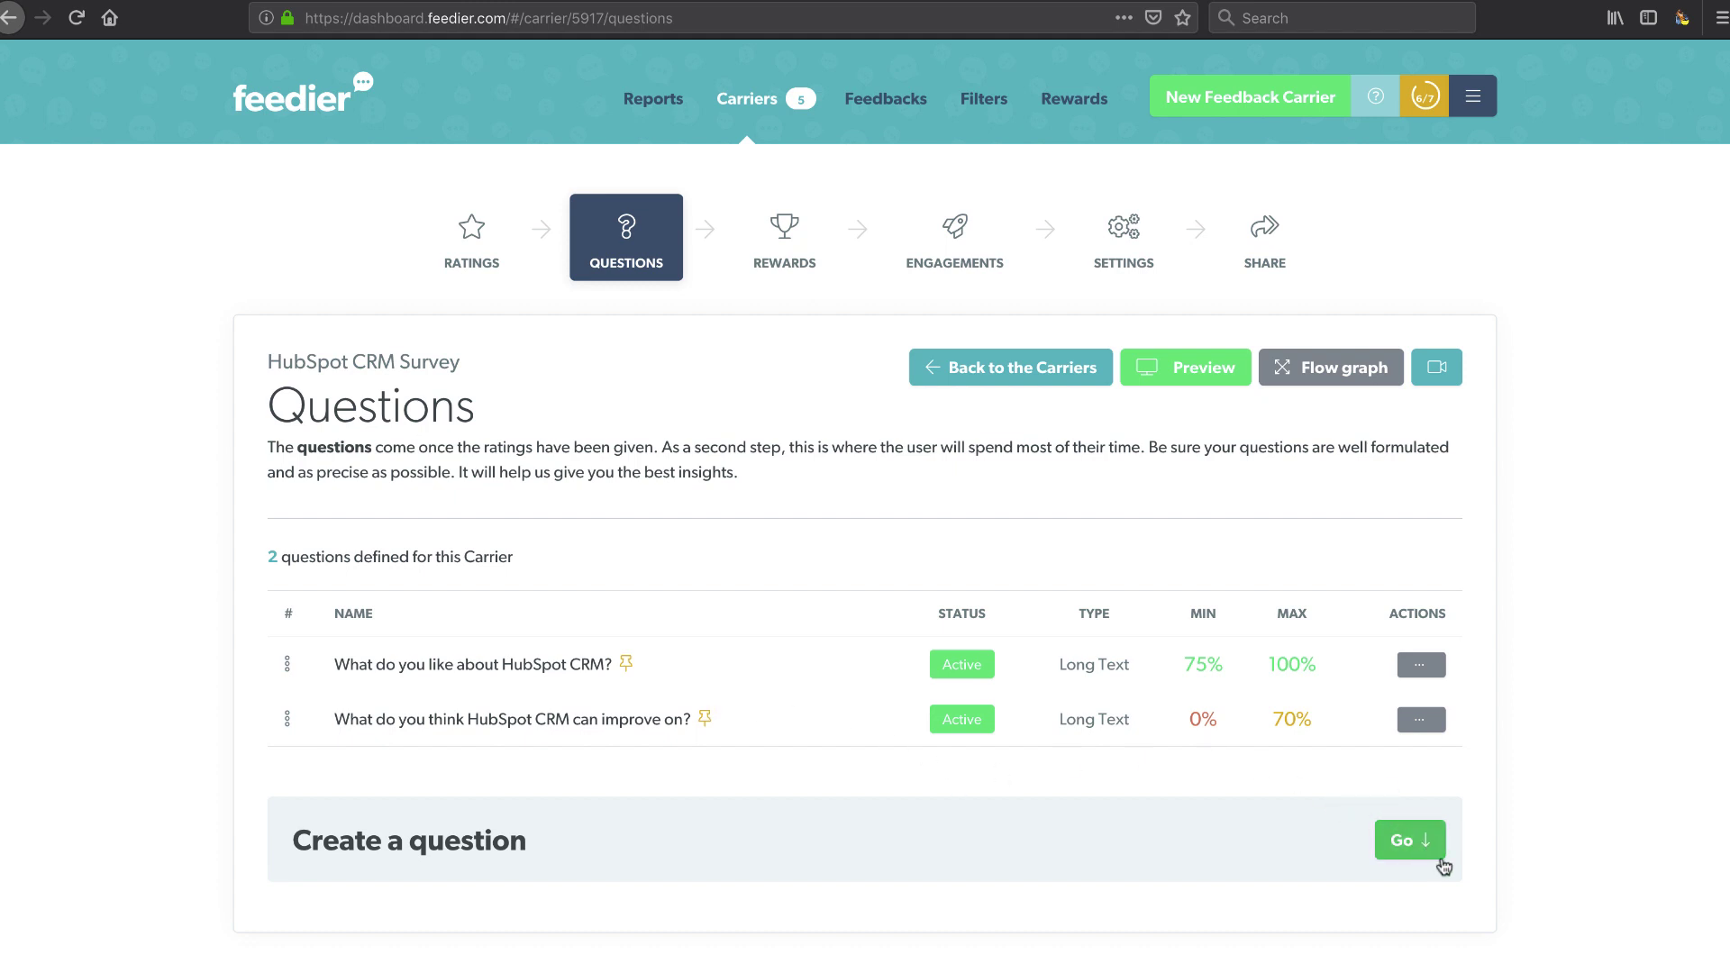
- Create a third Long Text question named "One more question", keeping the default details and configuration
scroll(1440, 856, down, 1)
click(1424, 799)
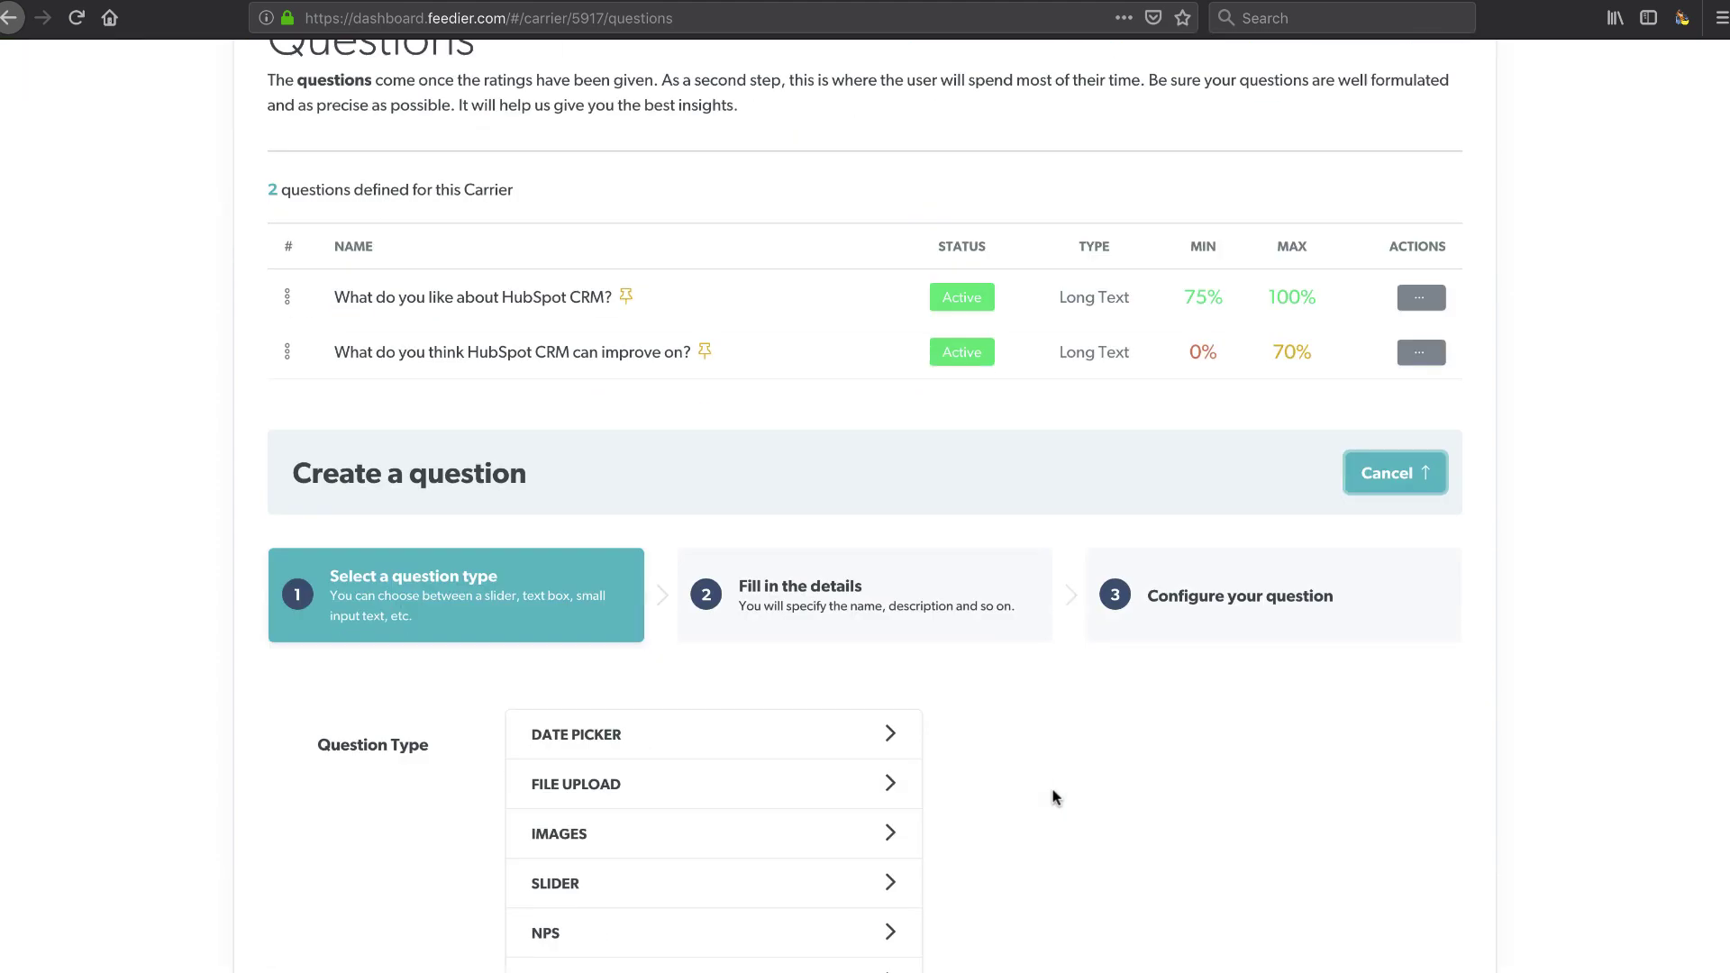
scroll(828, 814, down, 3)
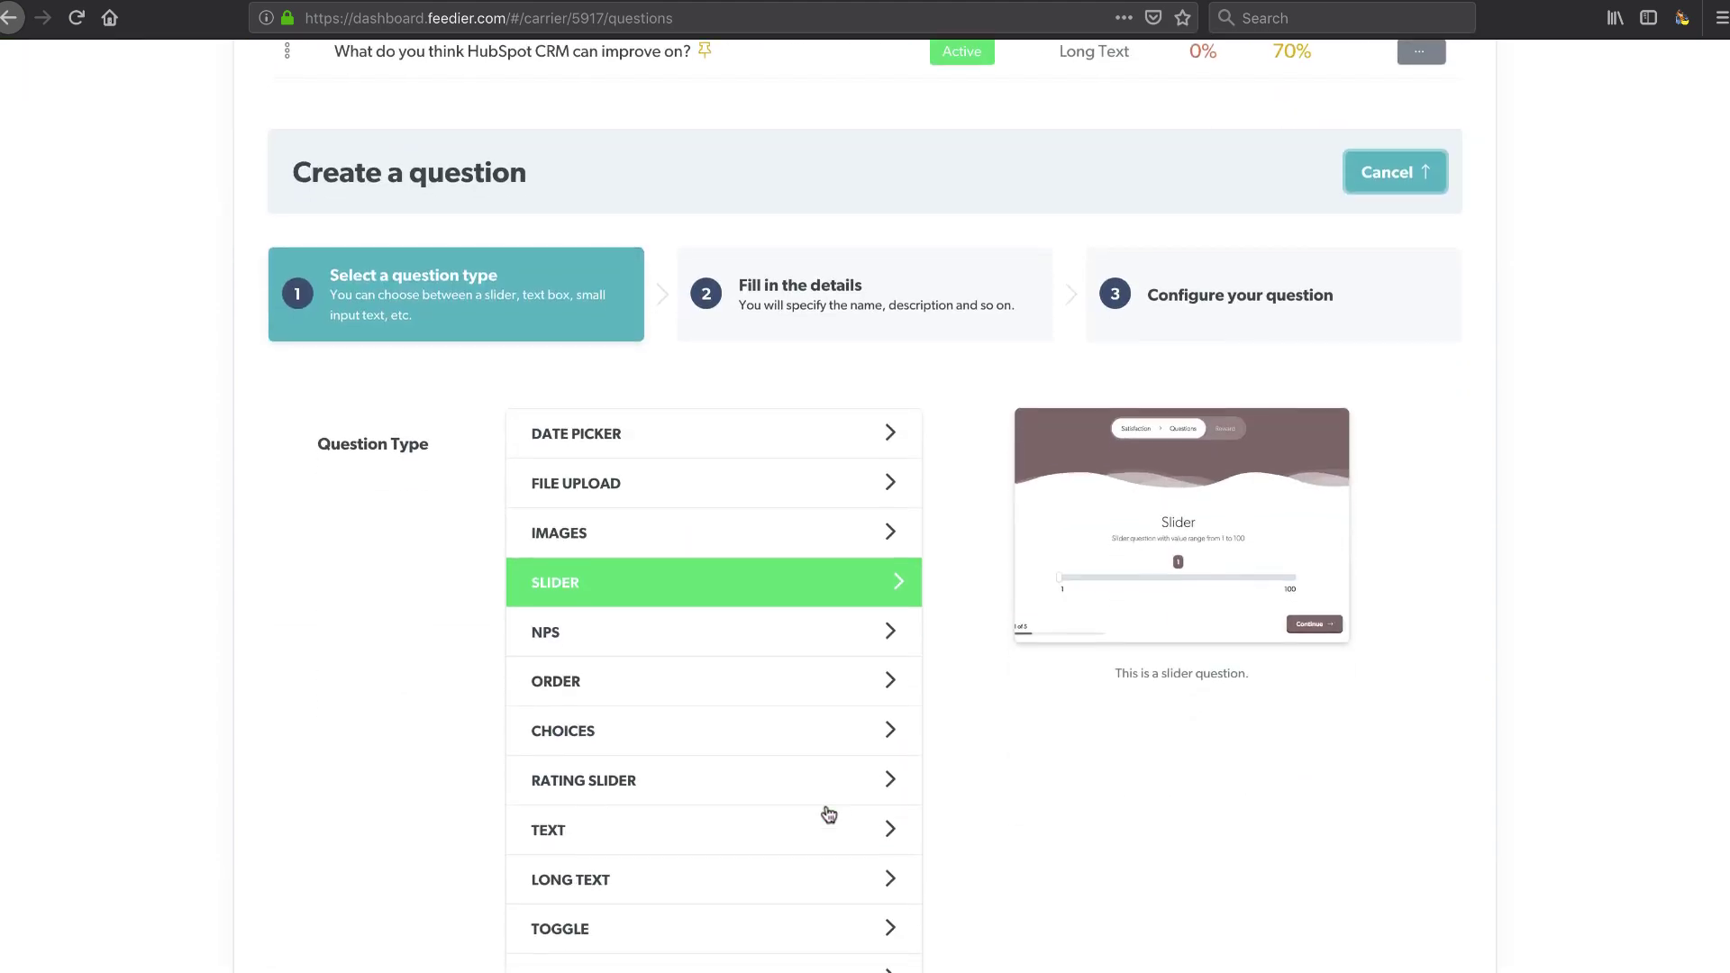
click(746, 892)
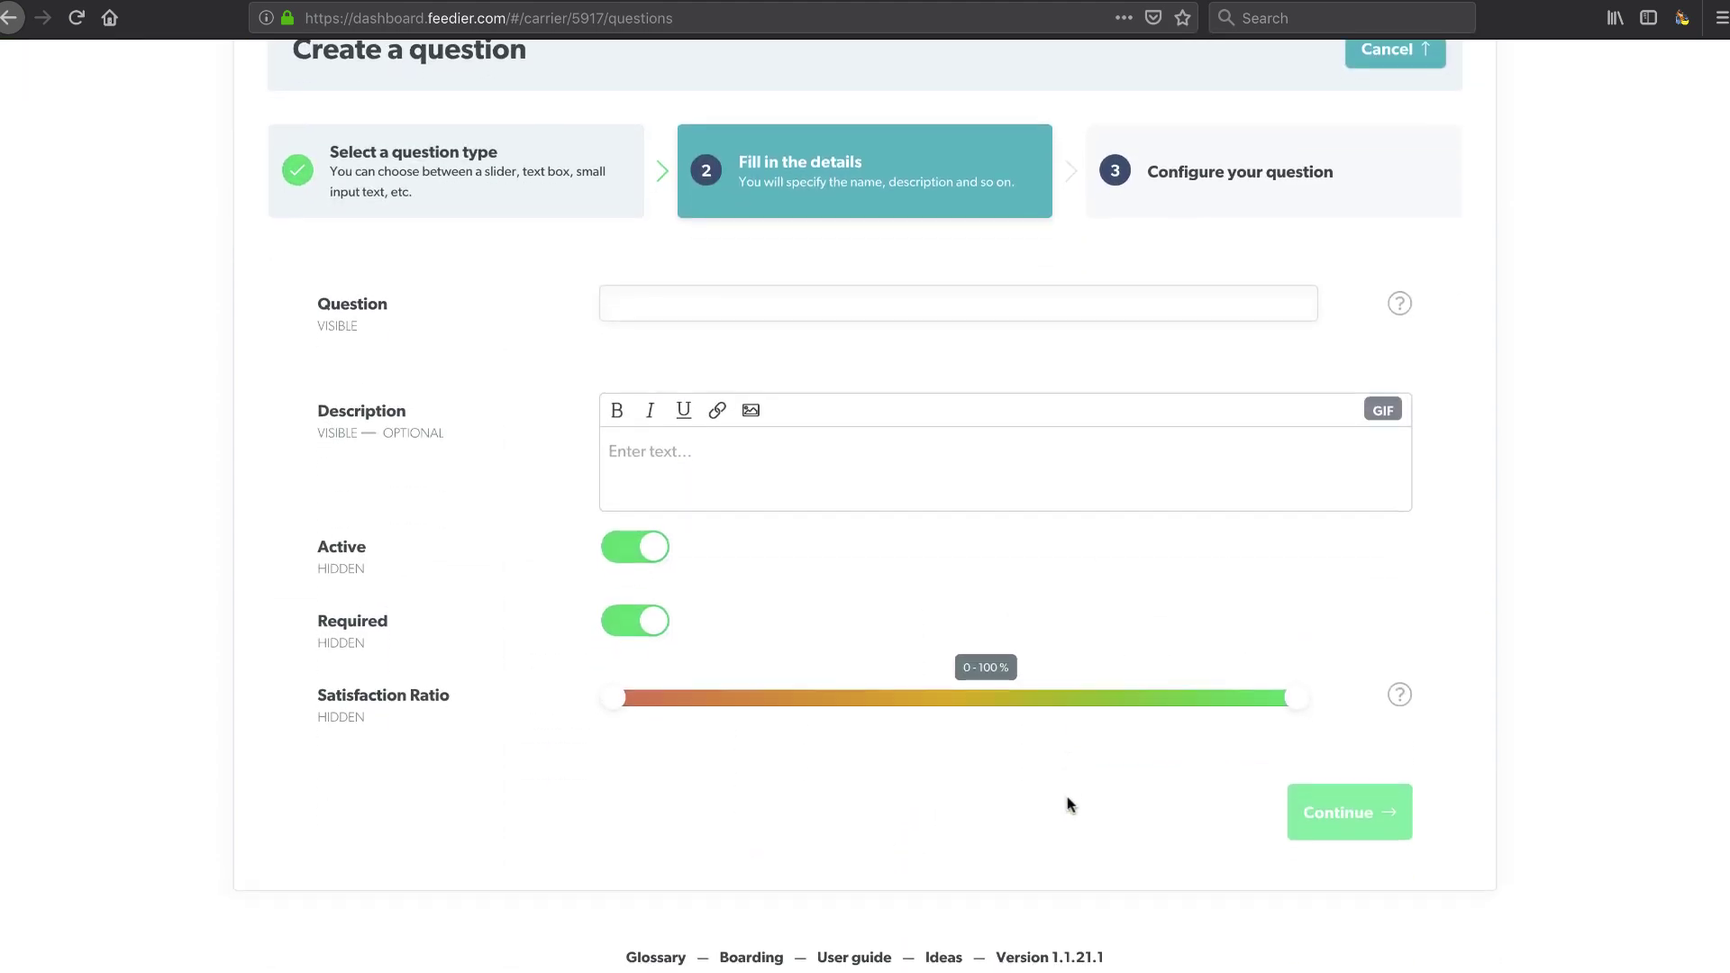
click(857, 313)
text(One more question)
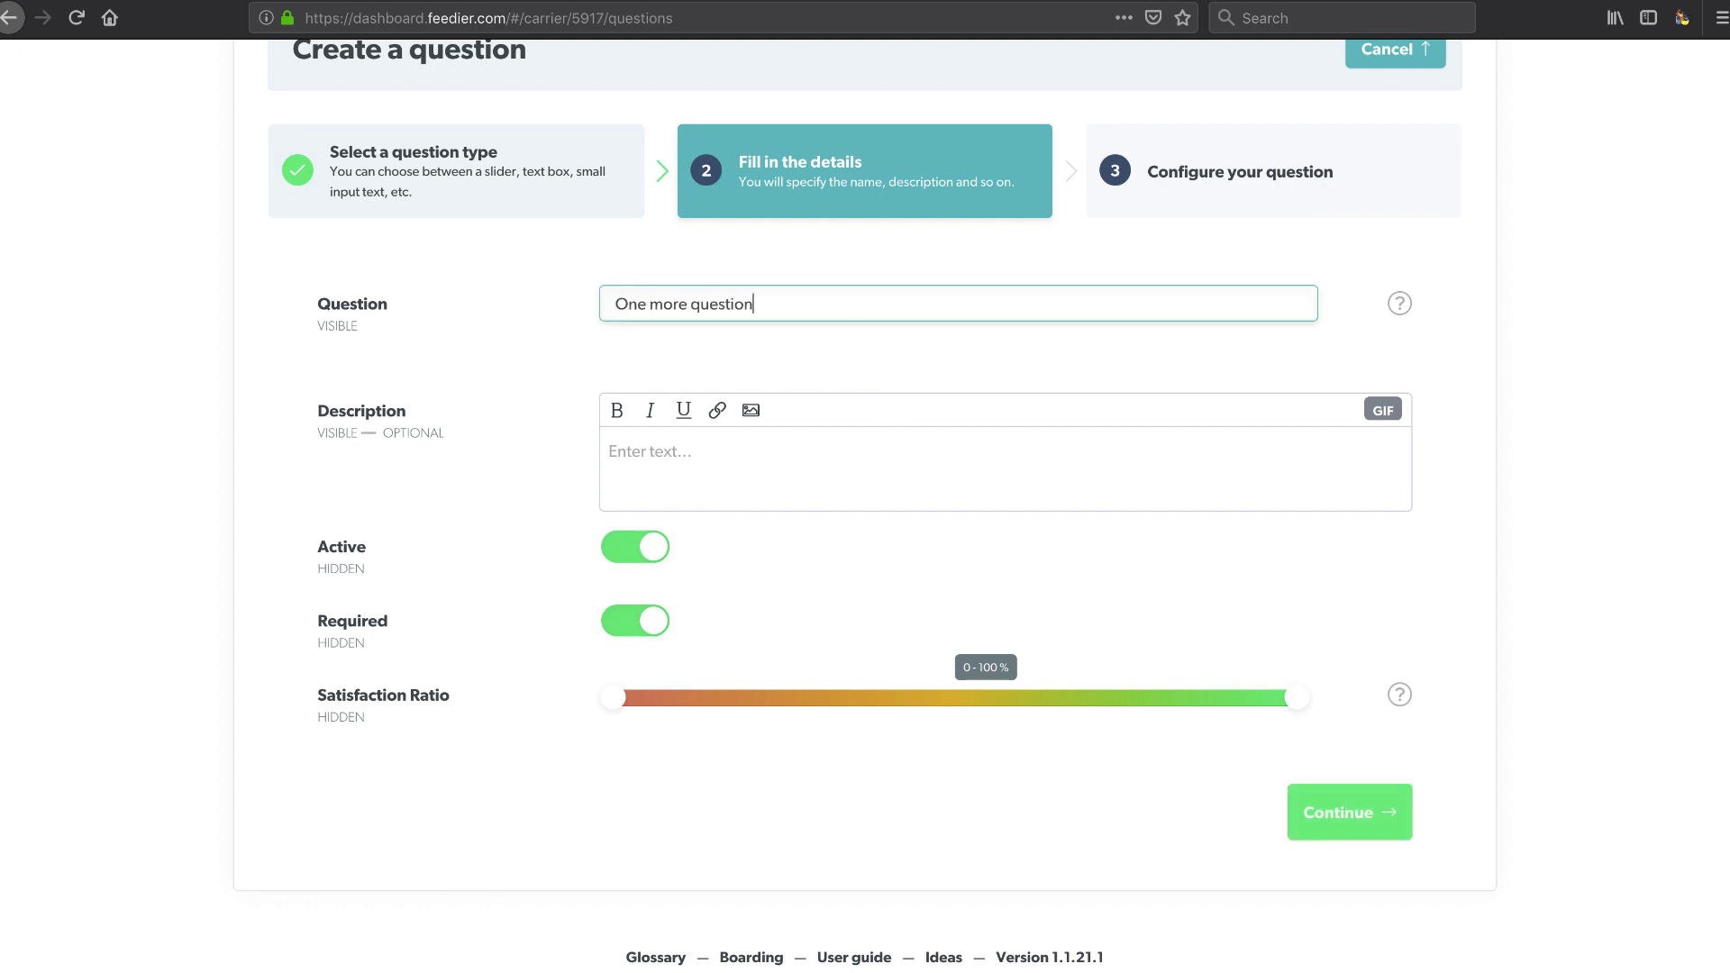
click(1345, 812)
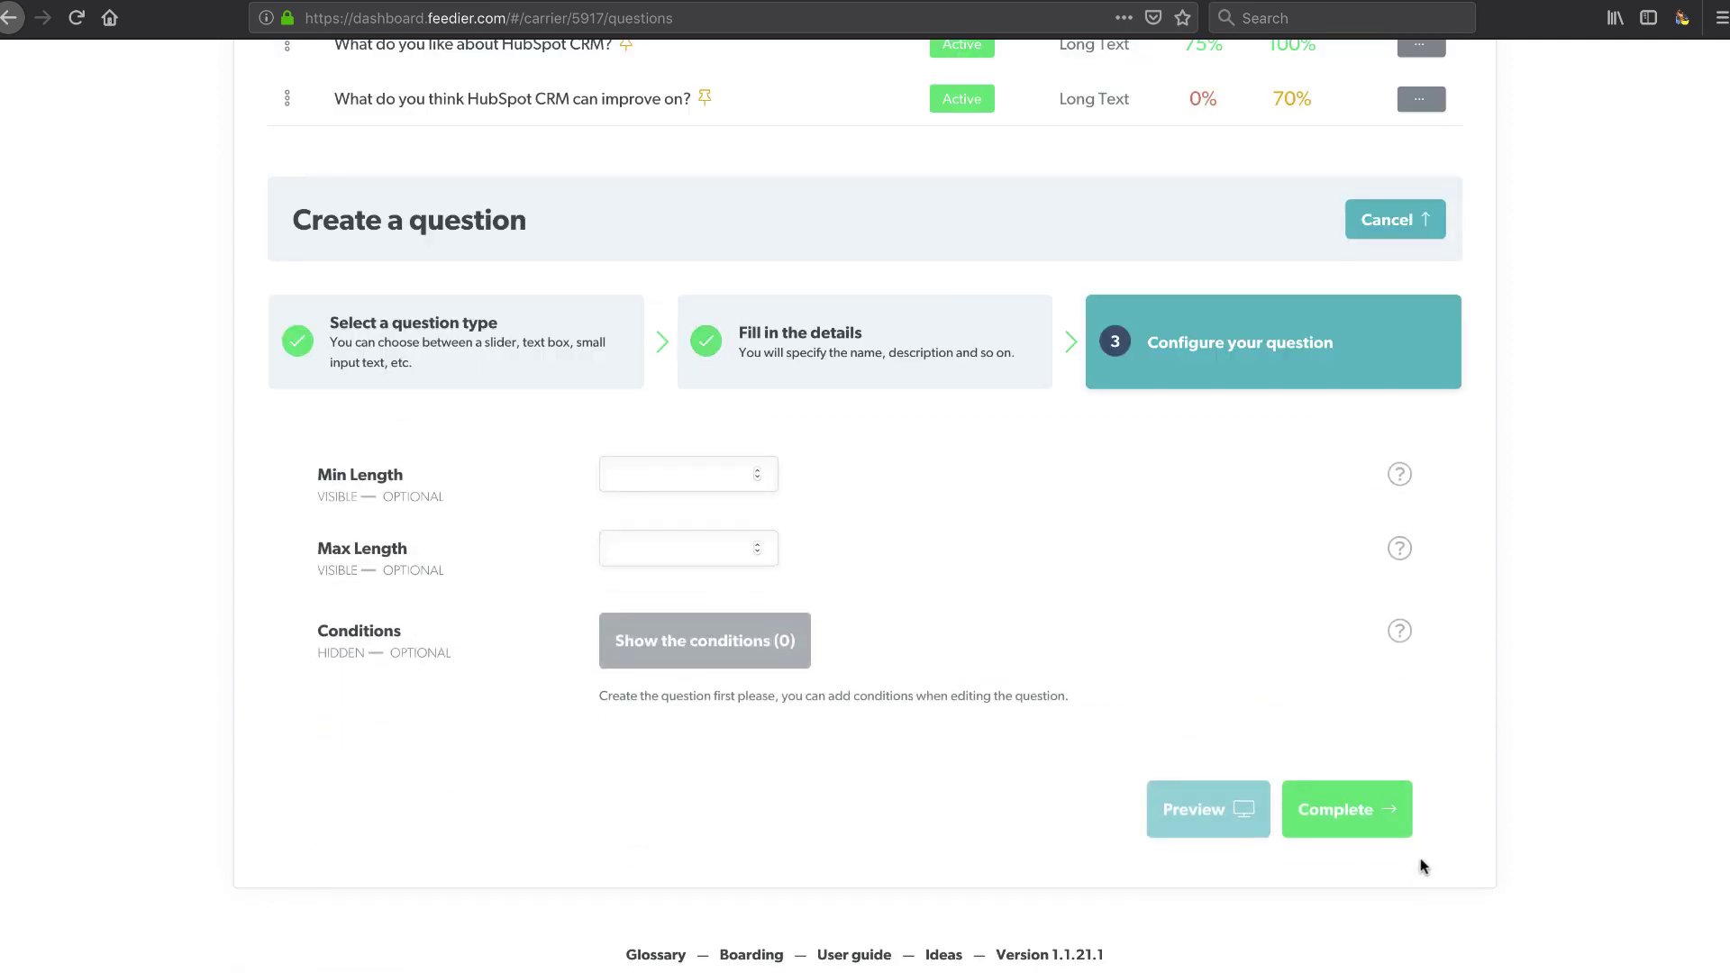
click(1338, 809)
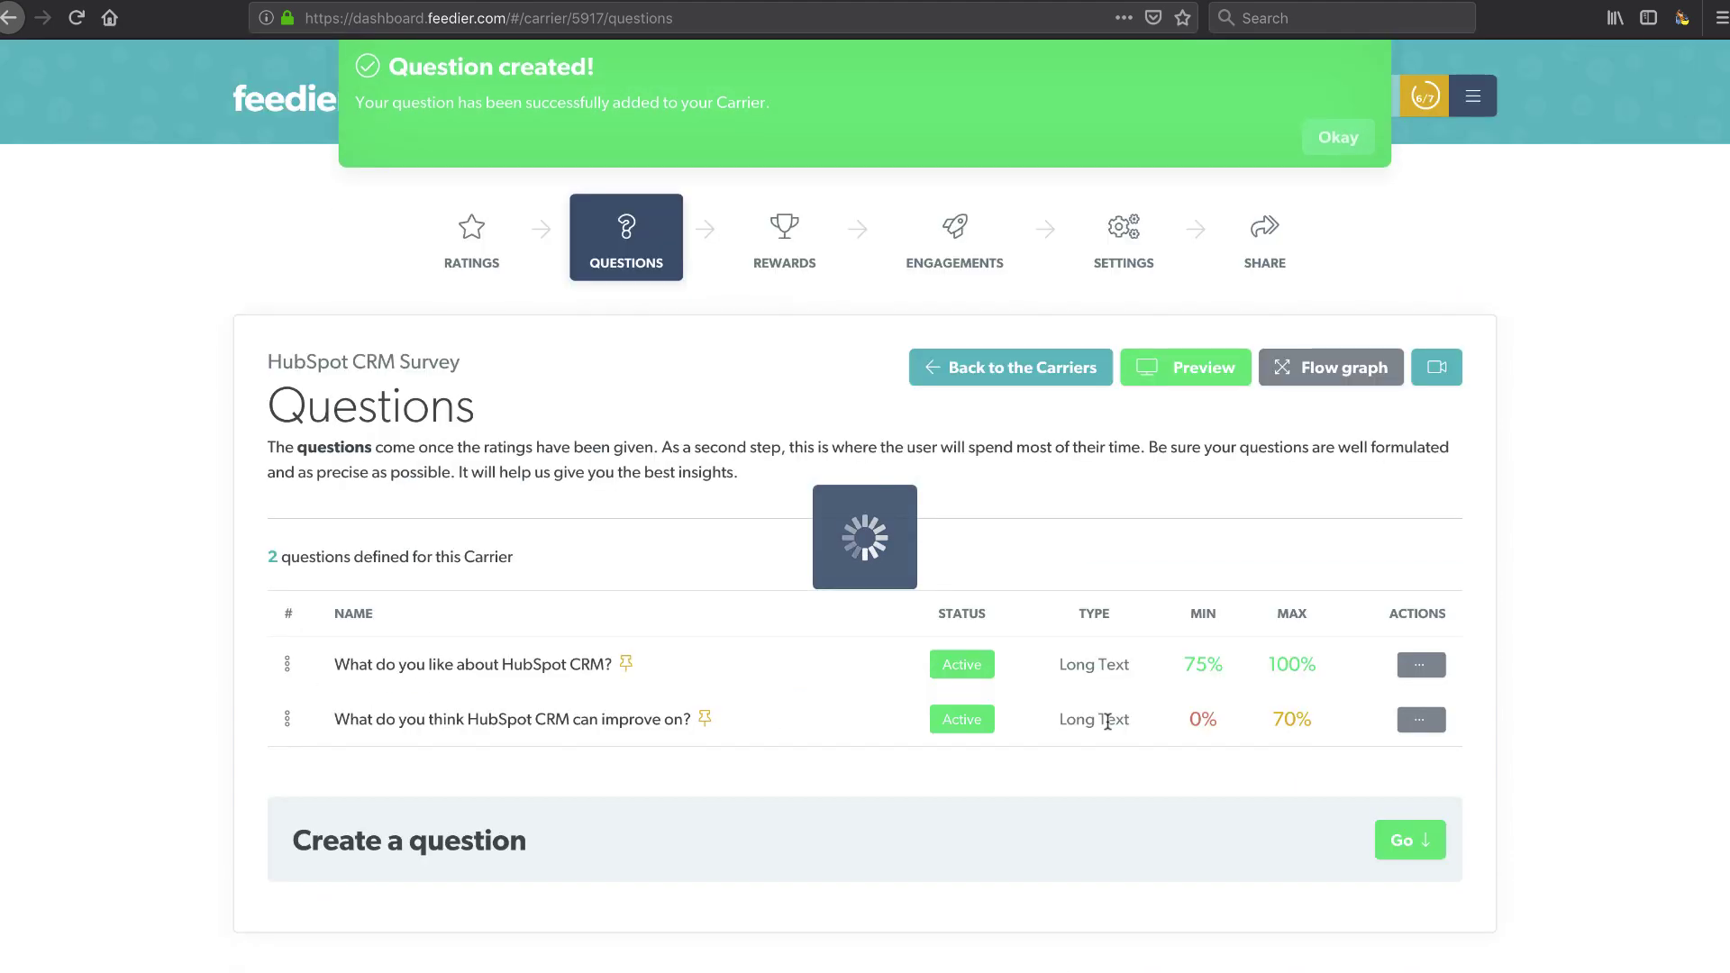
- Open "One more question" for editing and show its conditions from the configuration stage
click(1412, 776)
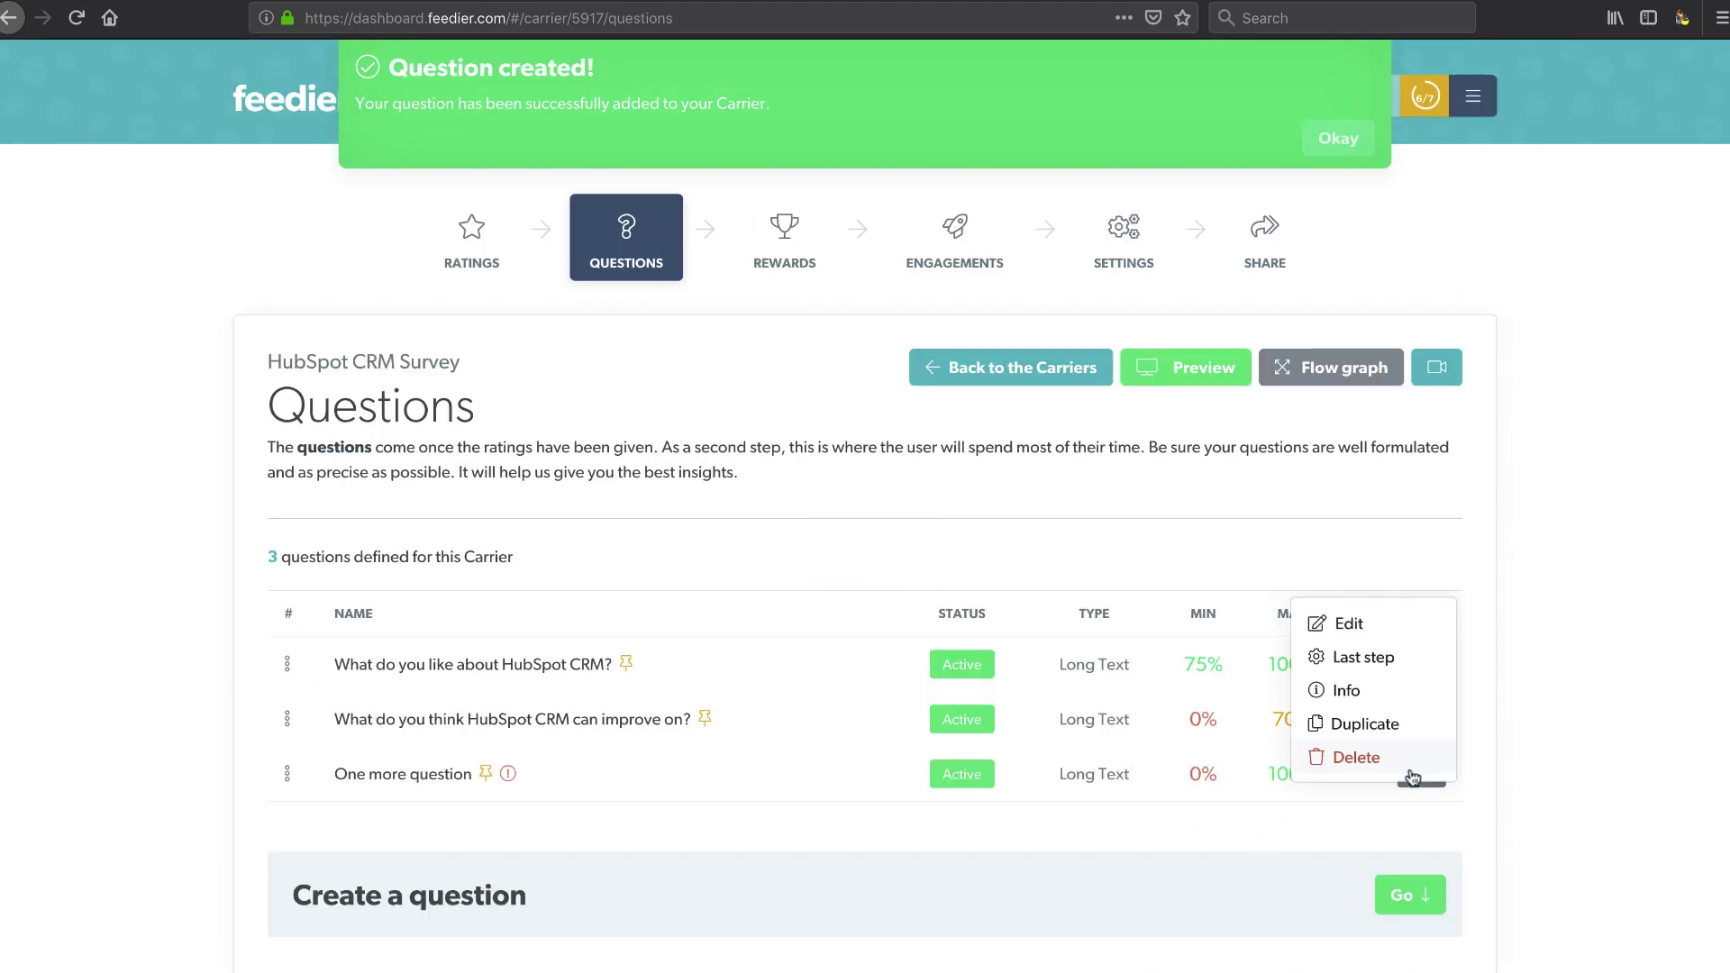
click(1349, 630)
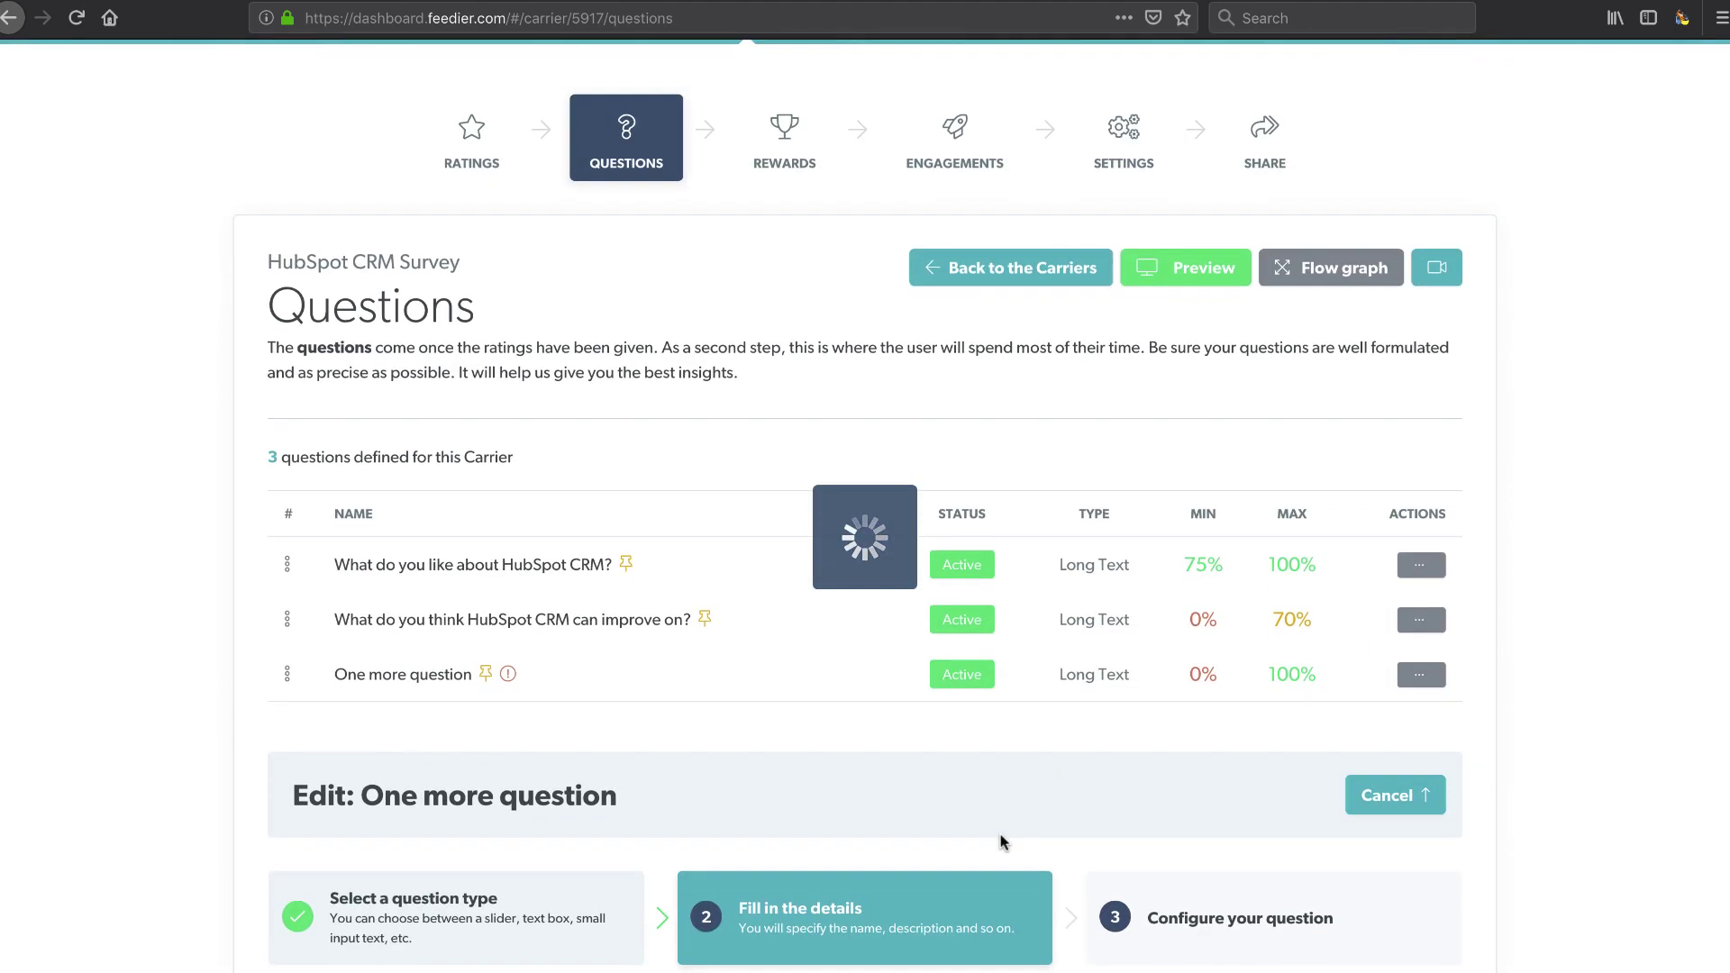
click(1333, 808)
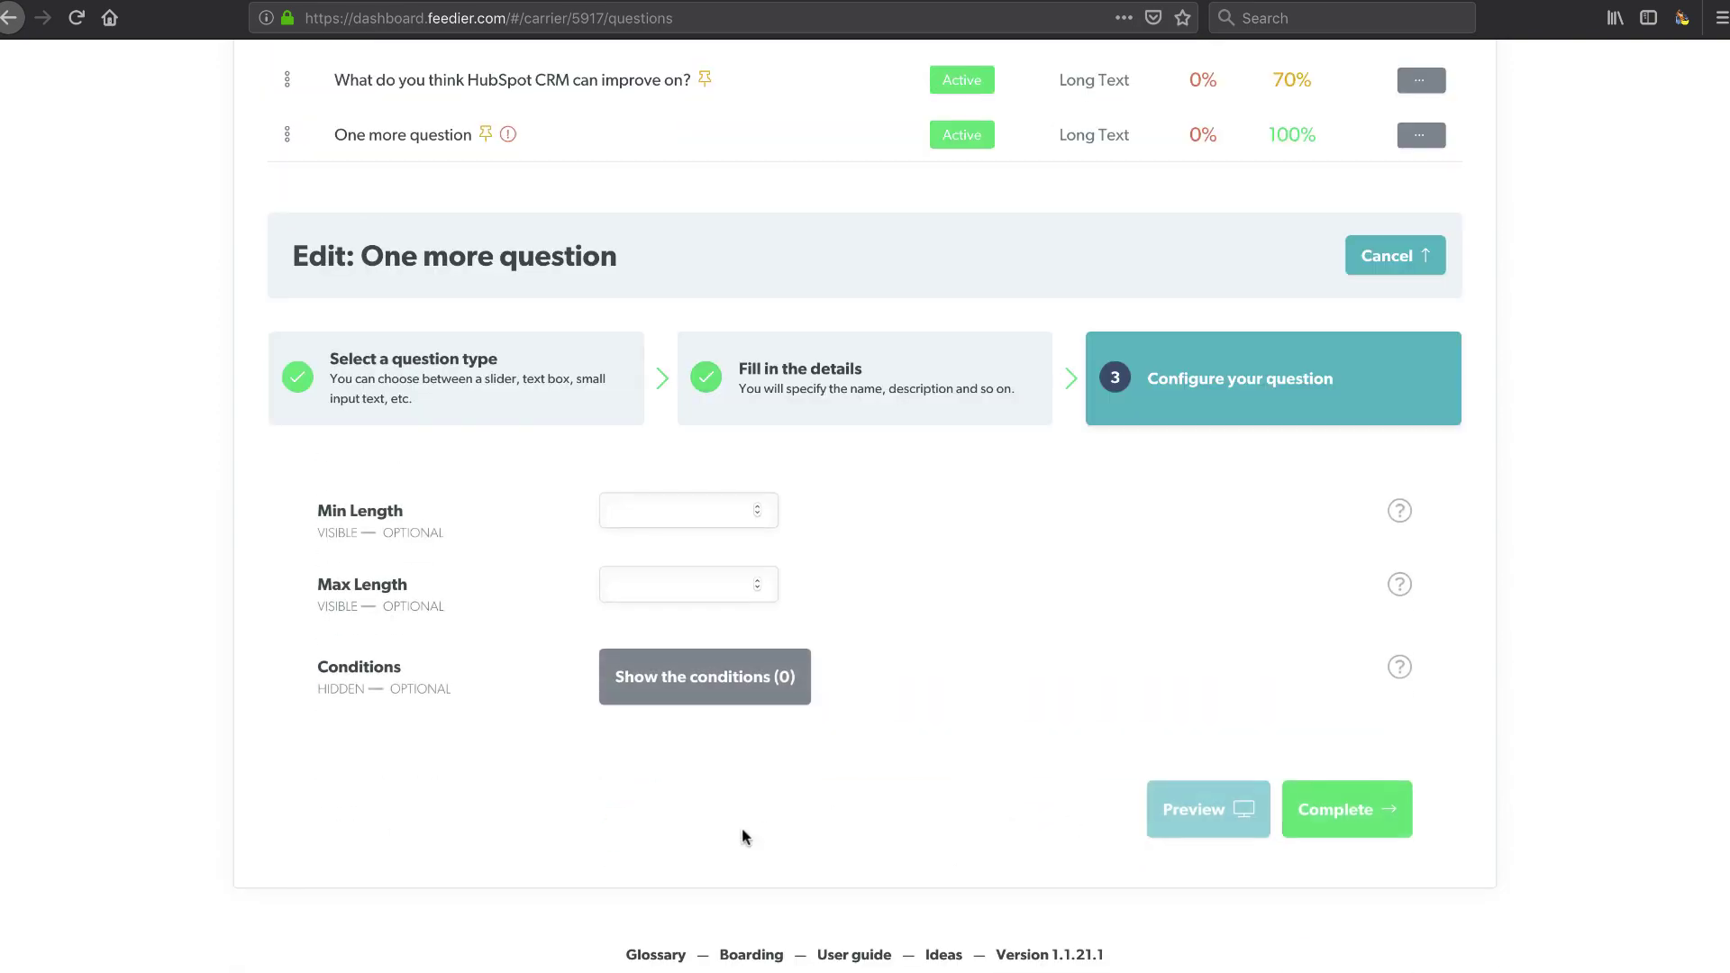
click(695, 674)
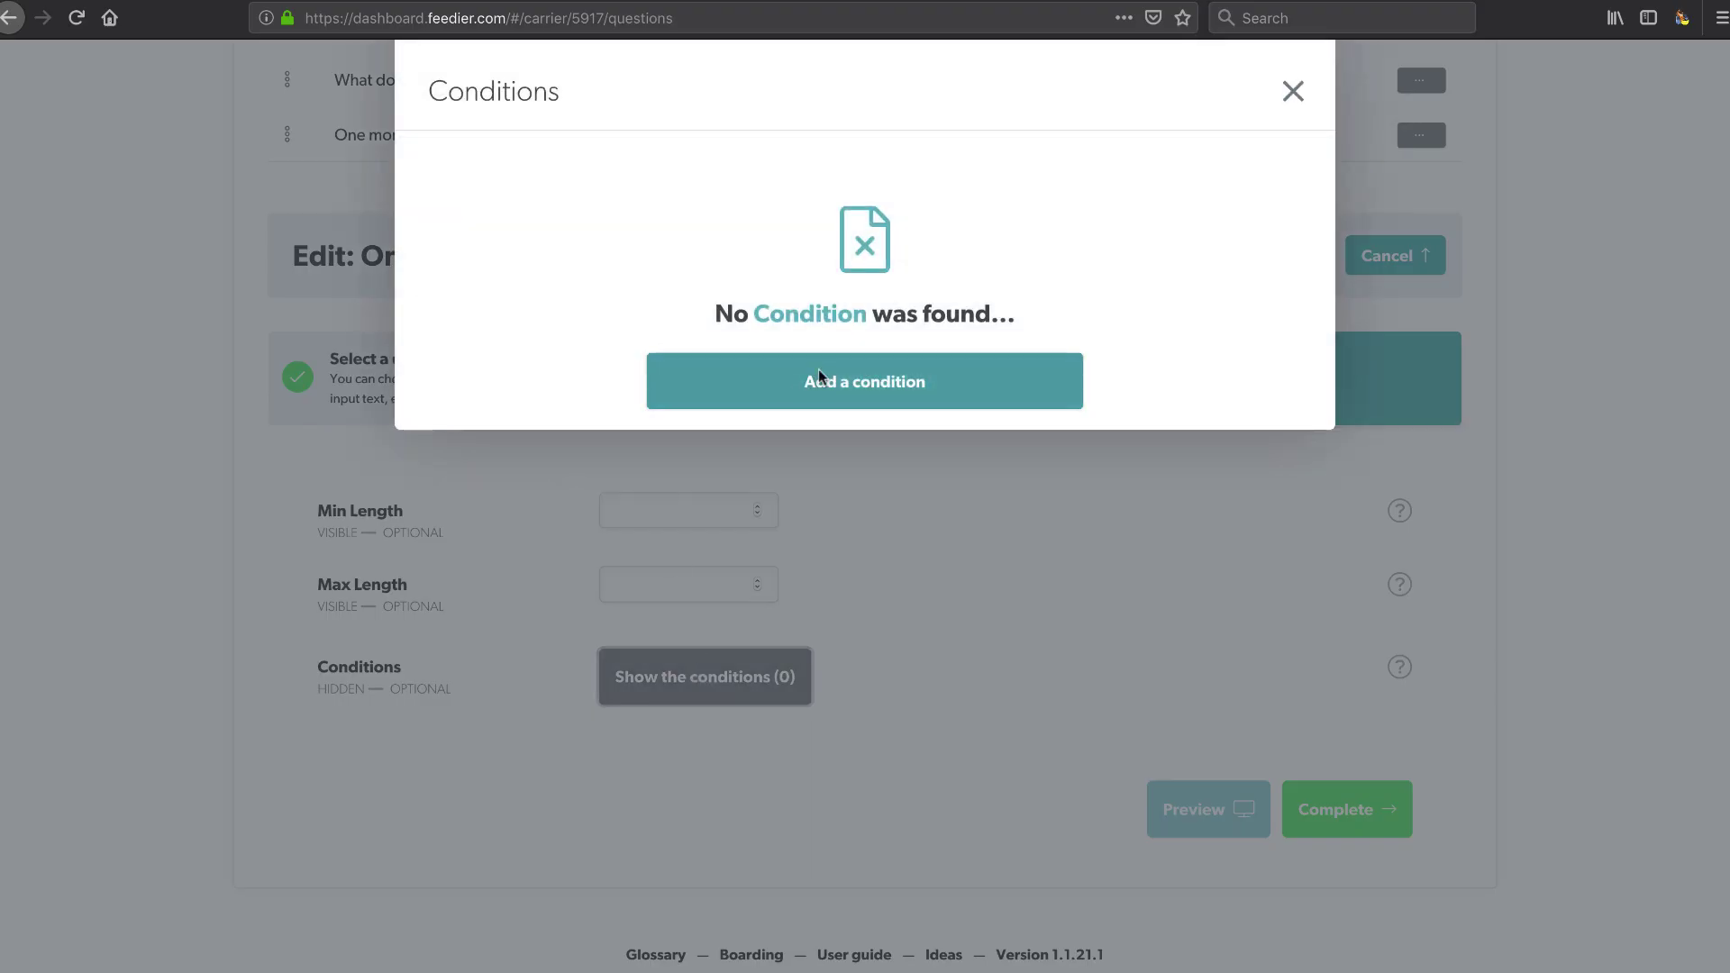
- Try out a condition of type Question based on "What do you like about HubSpot CRM?", and close the conditions without saving
click(818, 378)
click(718, 253)
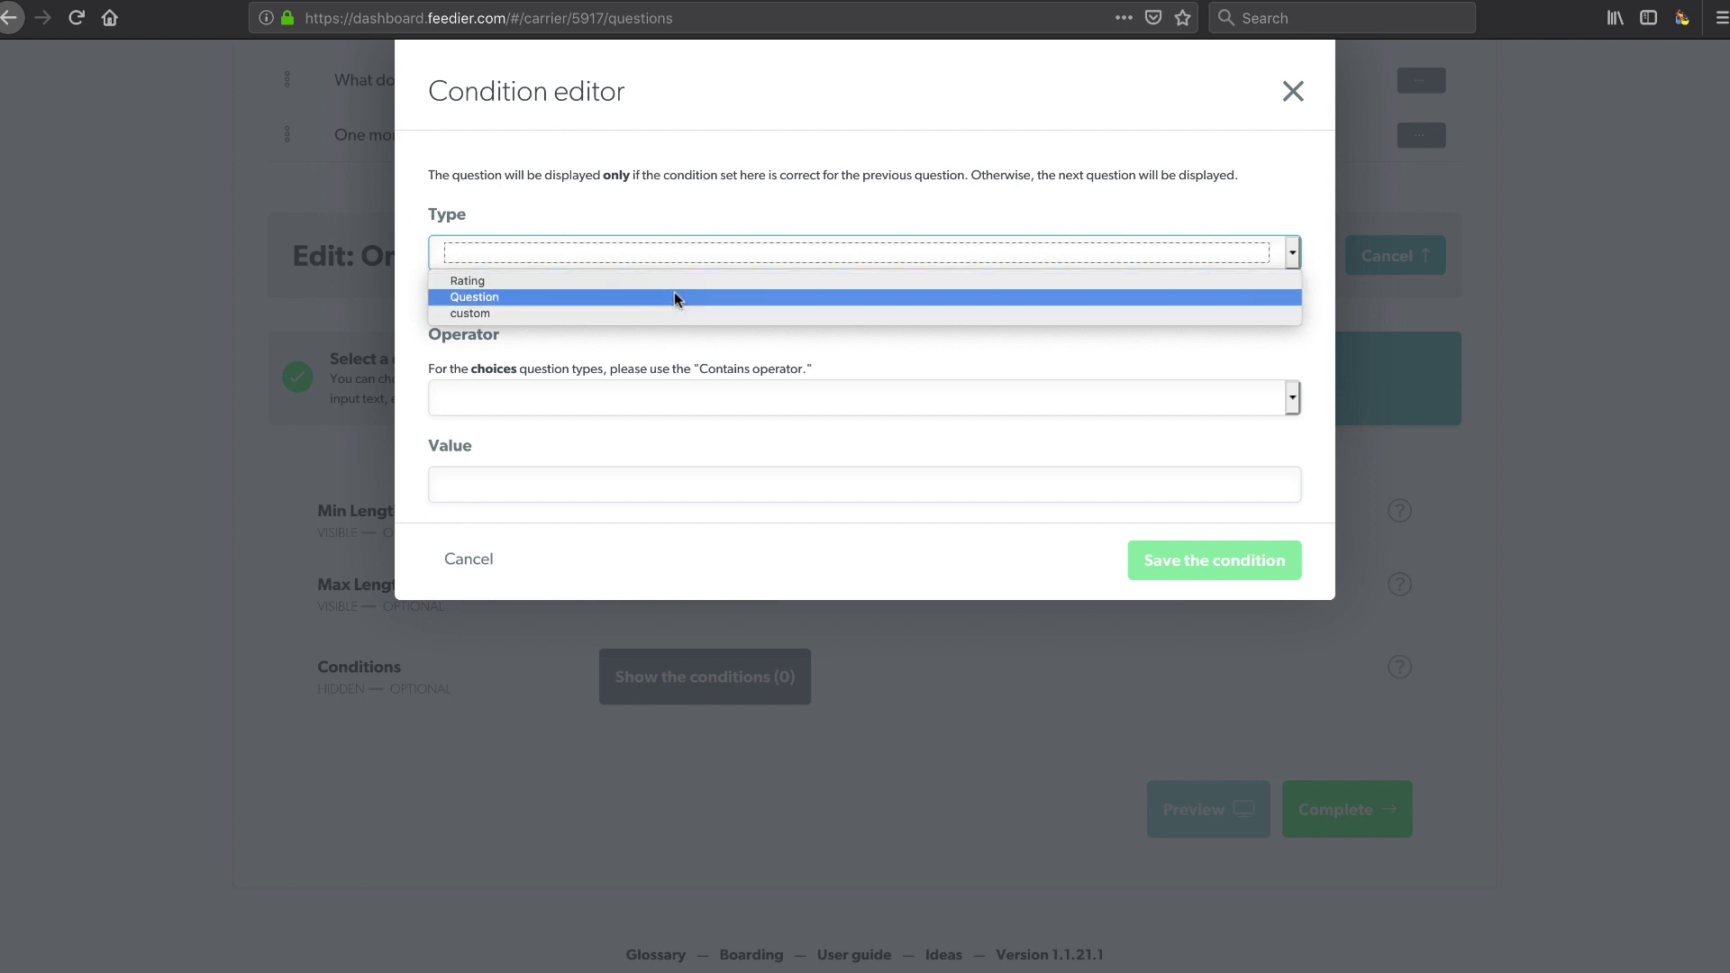
click(662, 295)
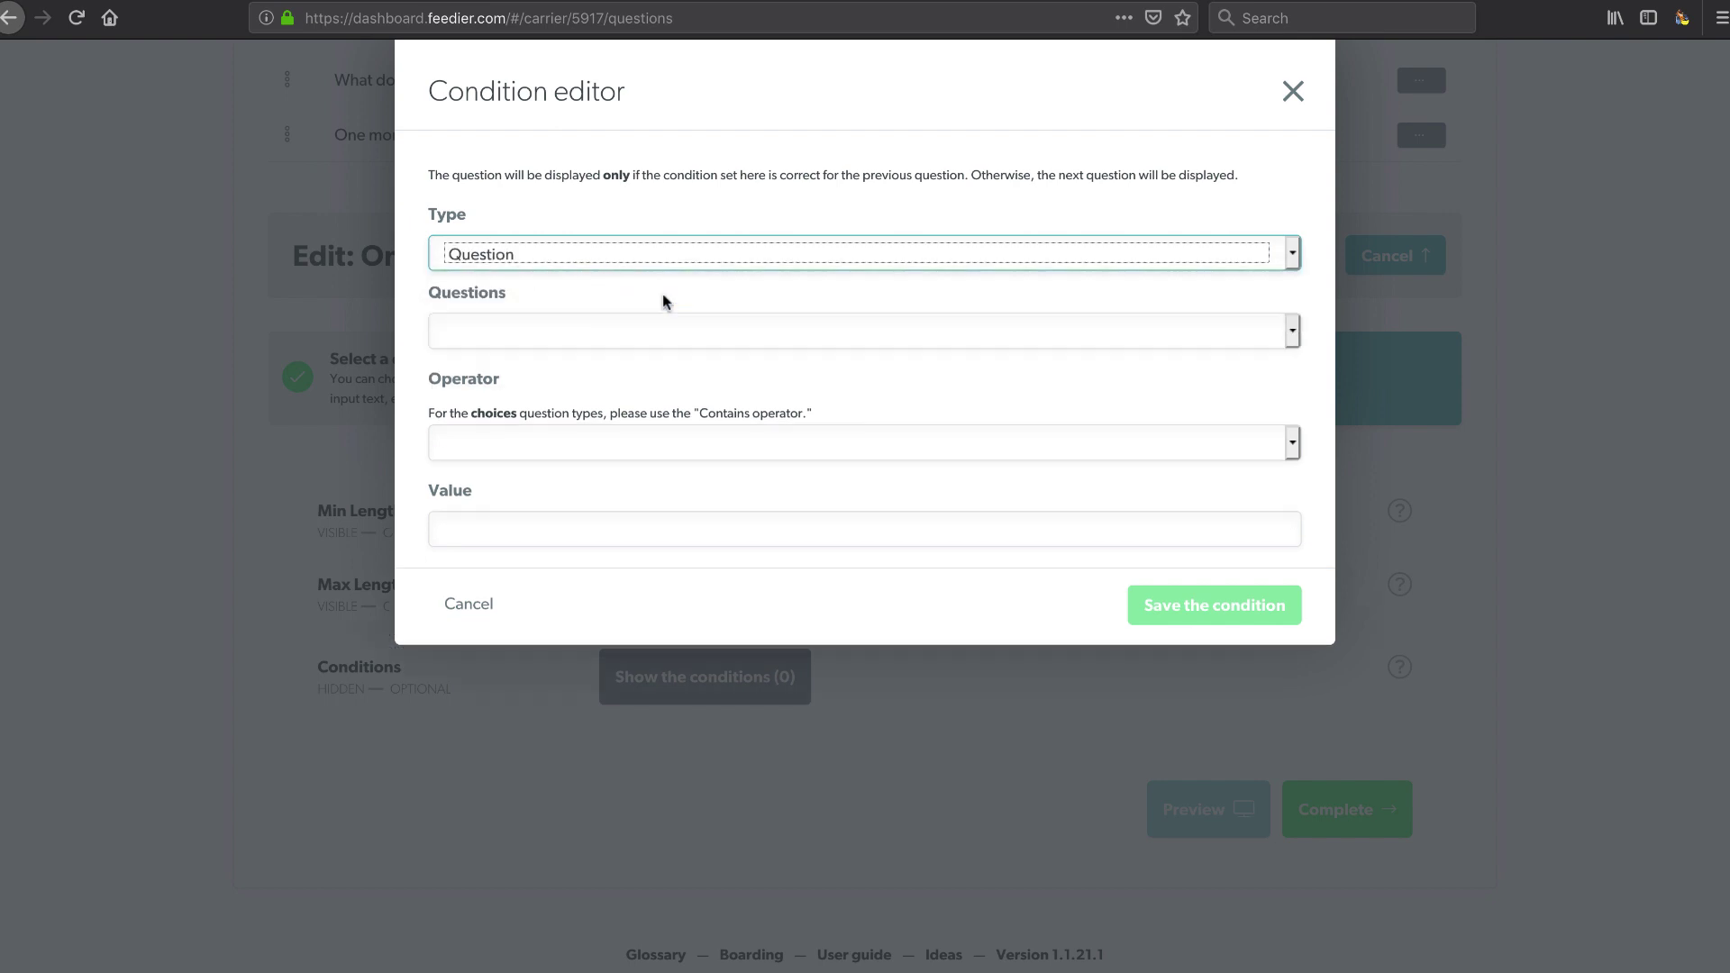
click(656, 329)
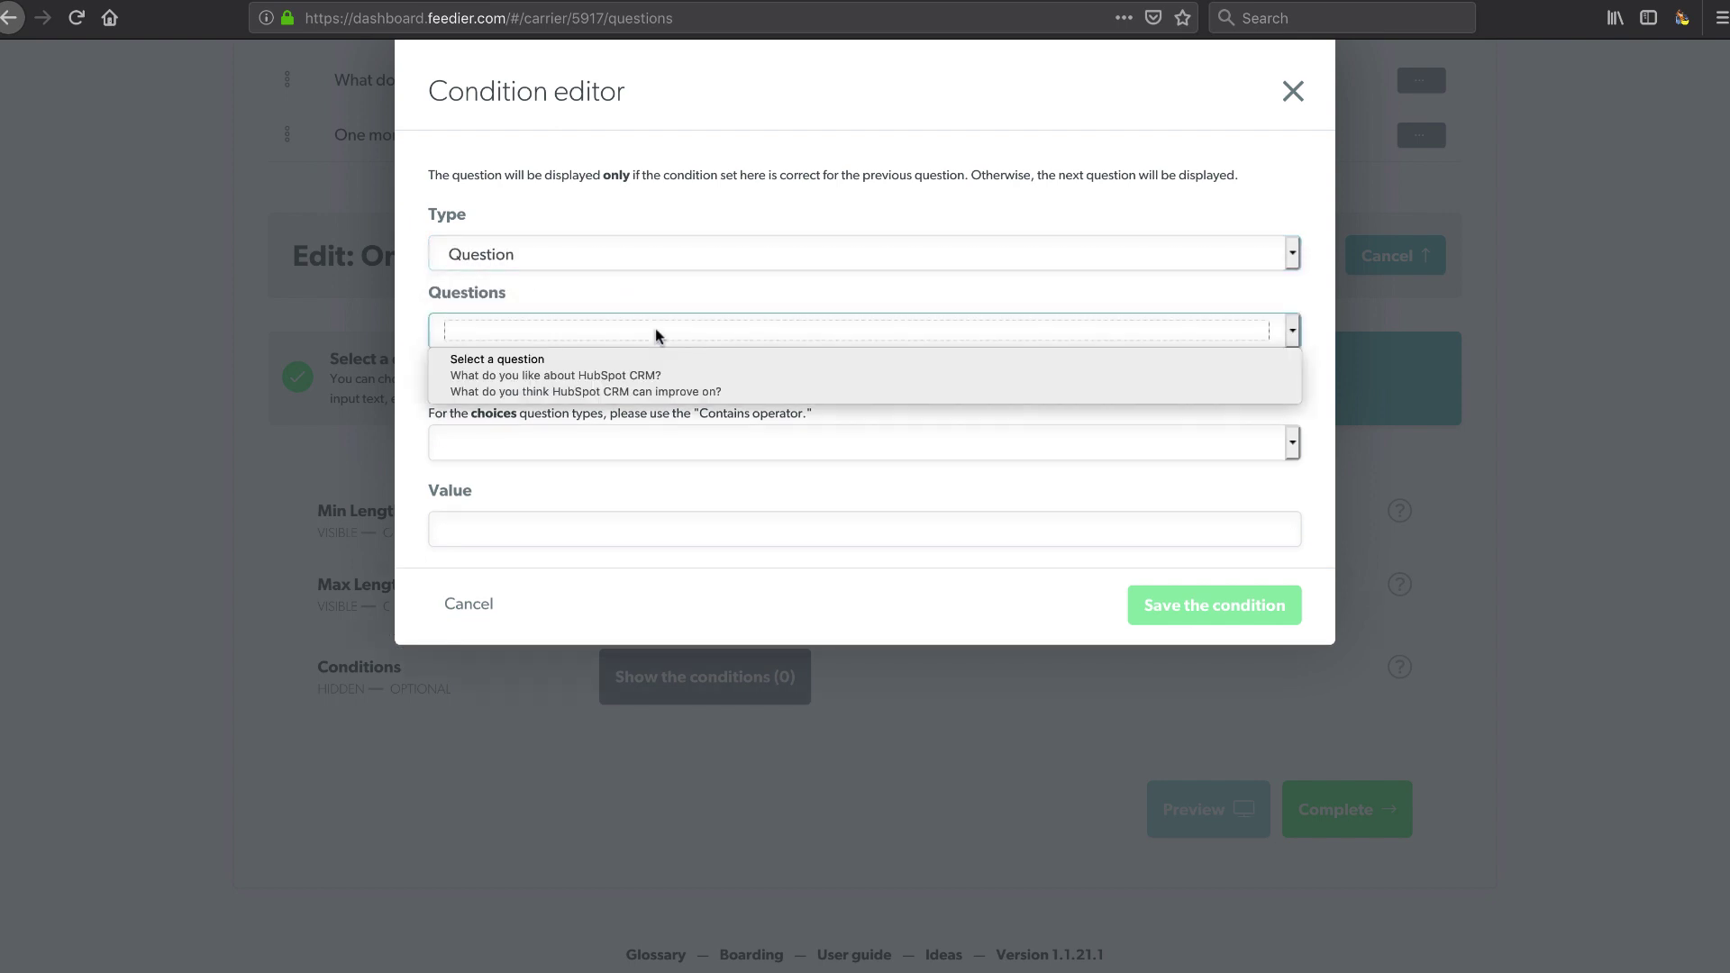
click(638, 380)
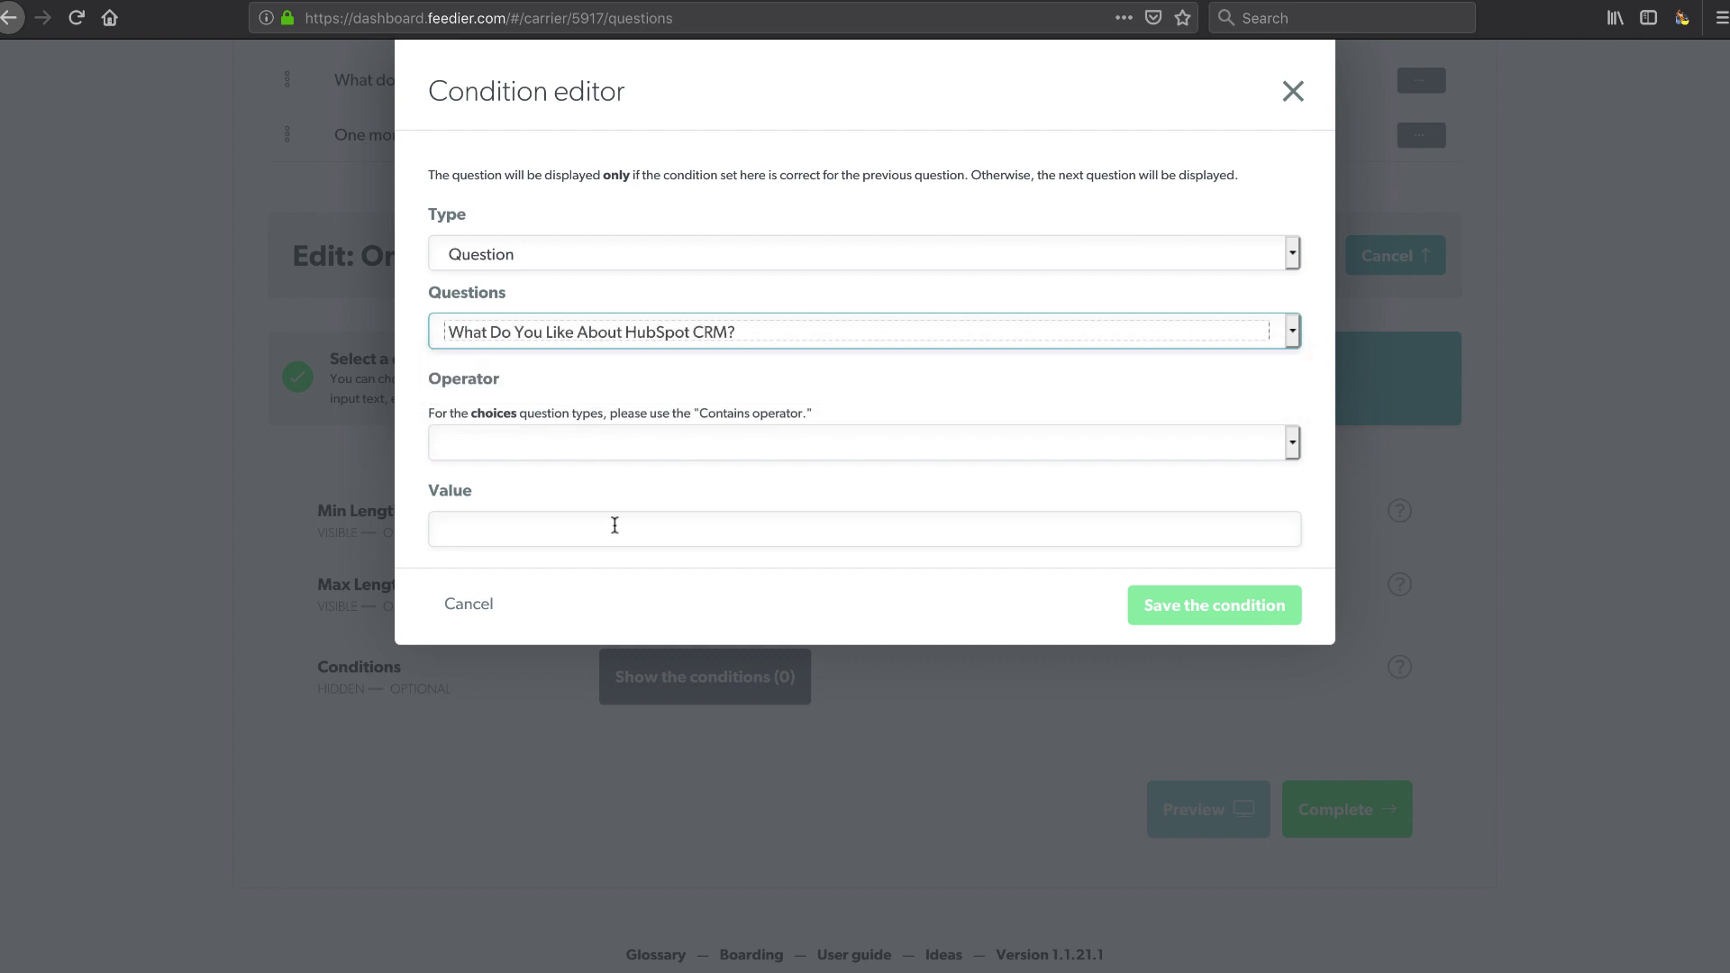
click(1293, 91)
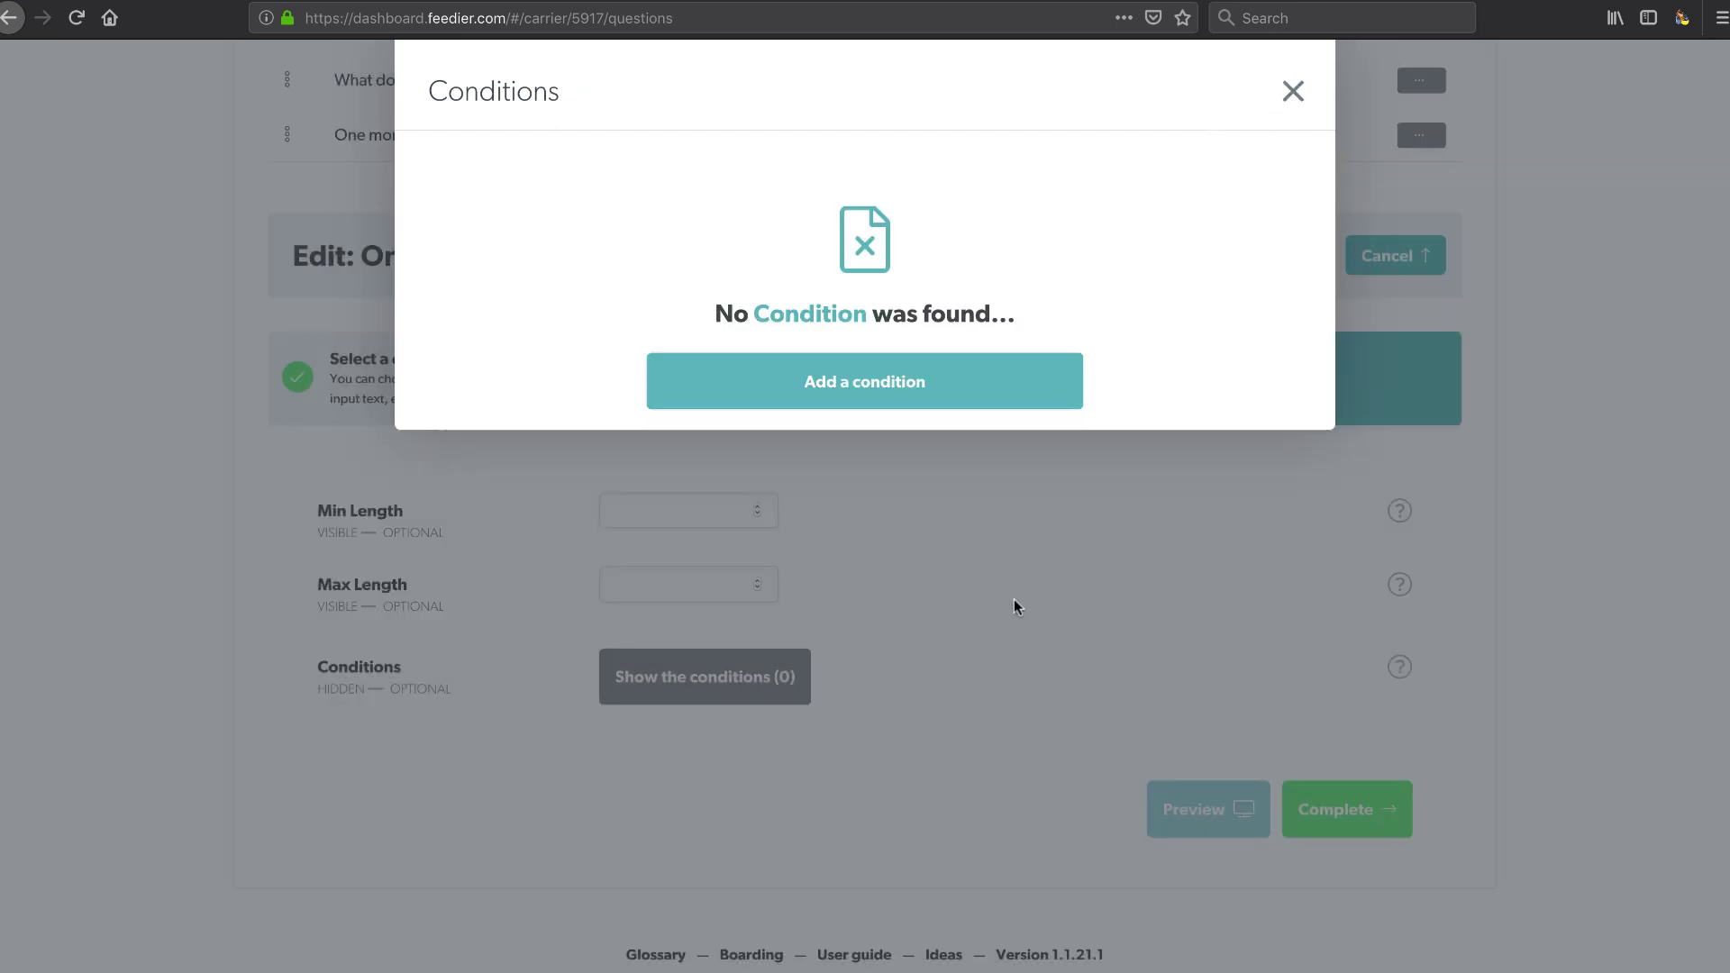
click(1288, 89)
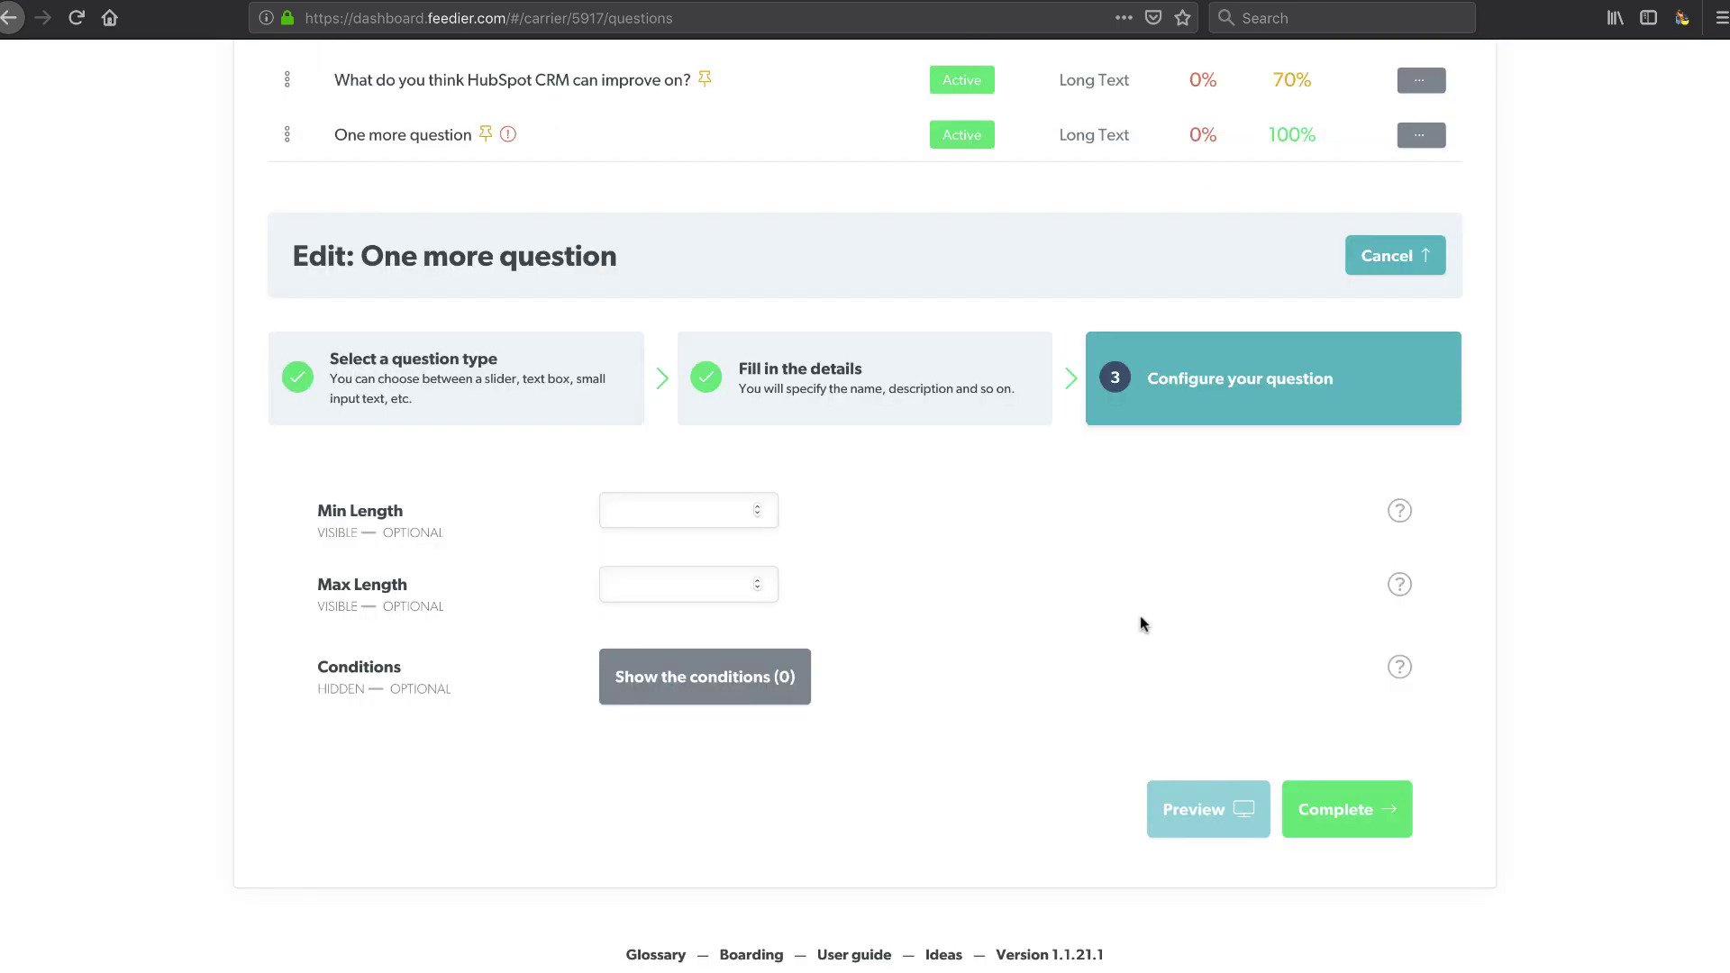
- Delete "One more question" from the survey's question list and confirm the deletion
scroll(1139, 614, up, 3)
click(1422, 410)
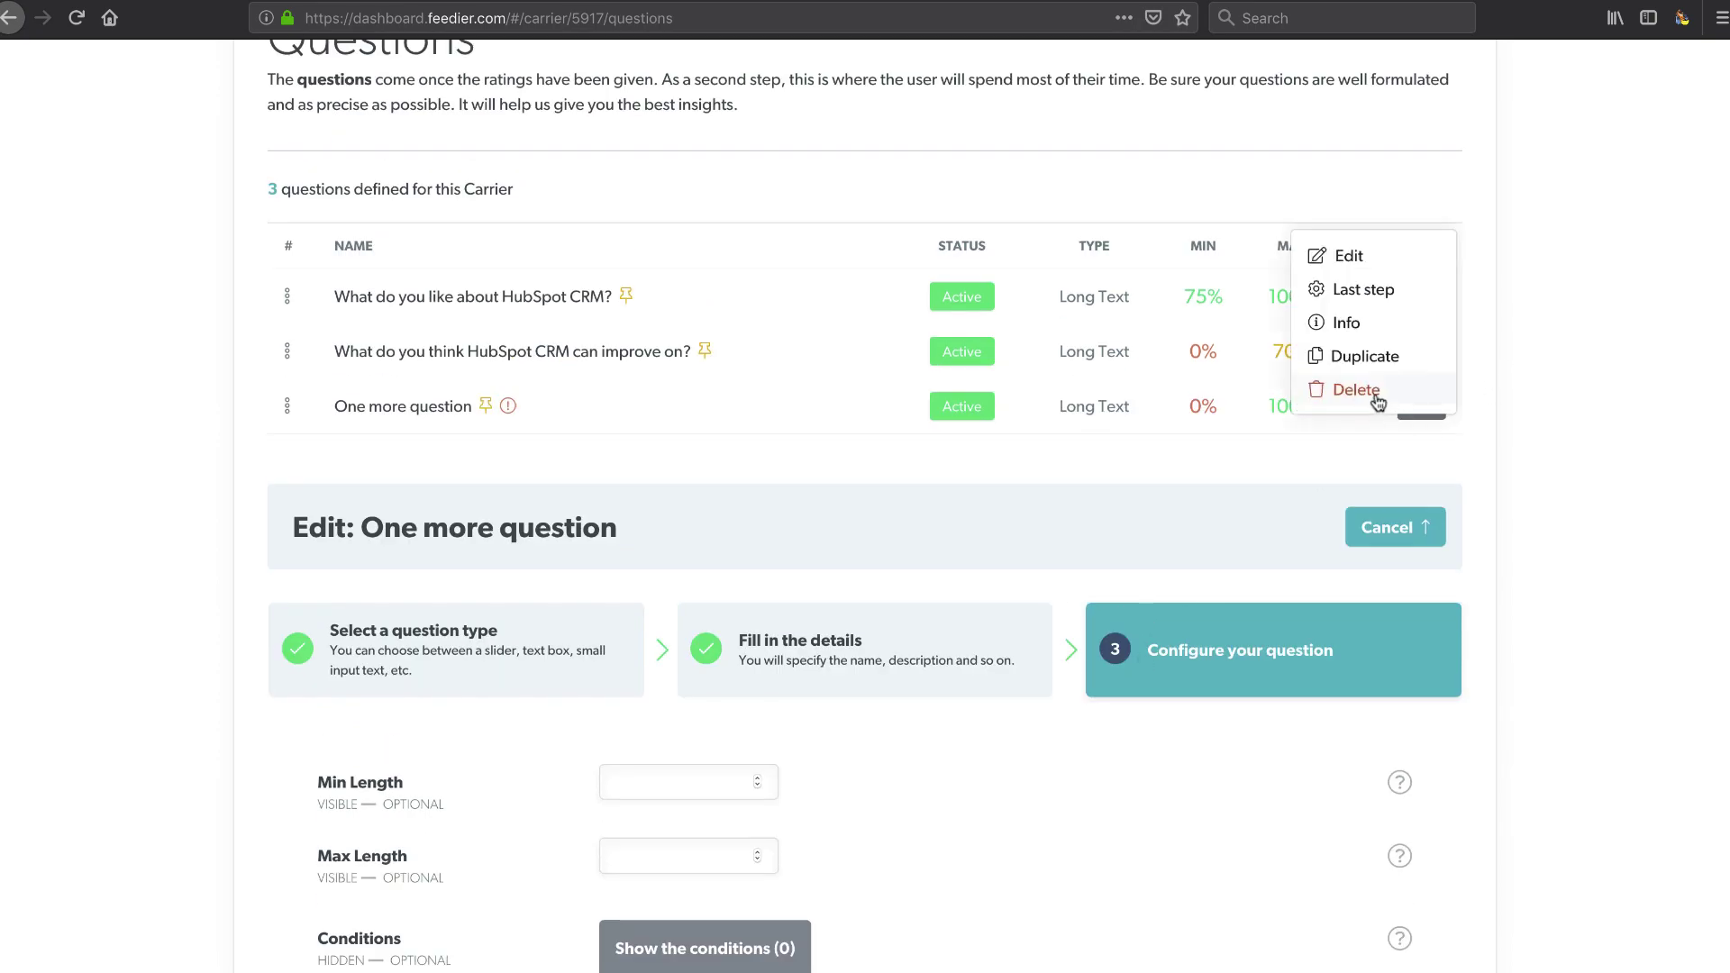
click(1375, 397)
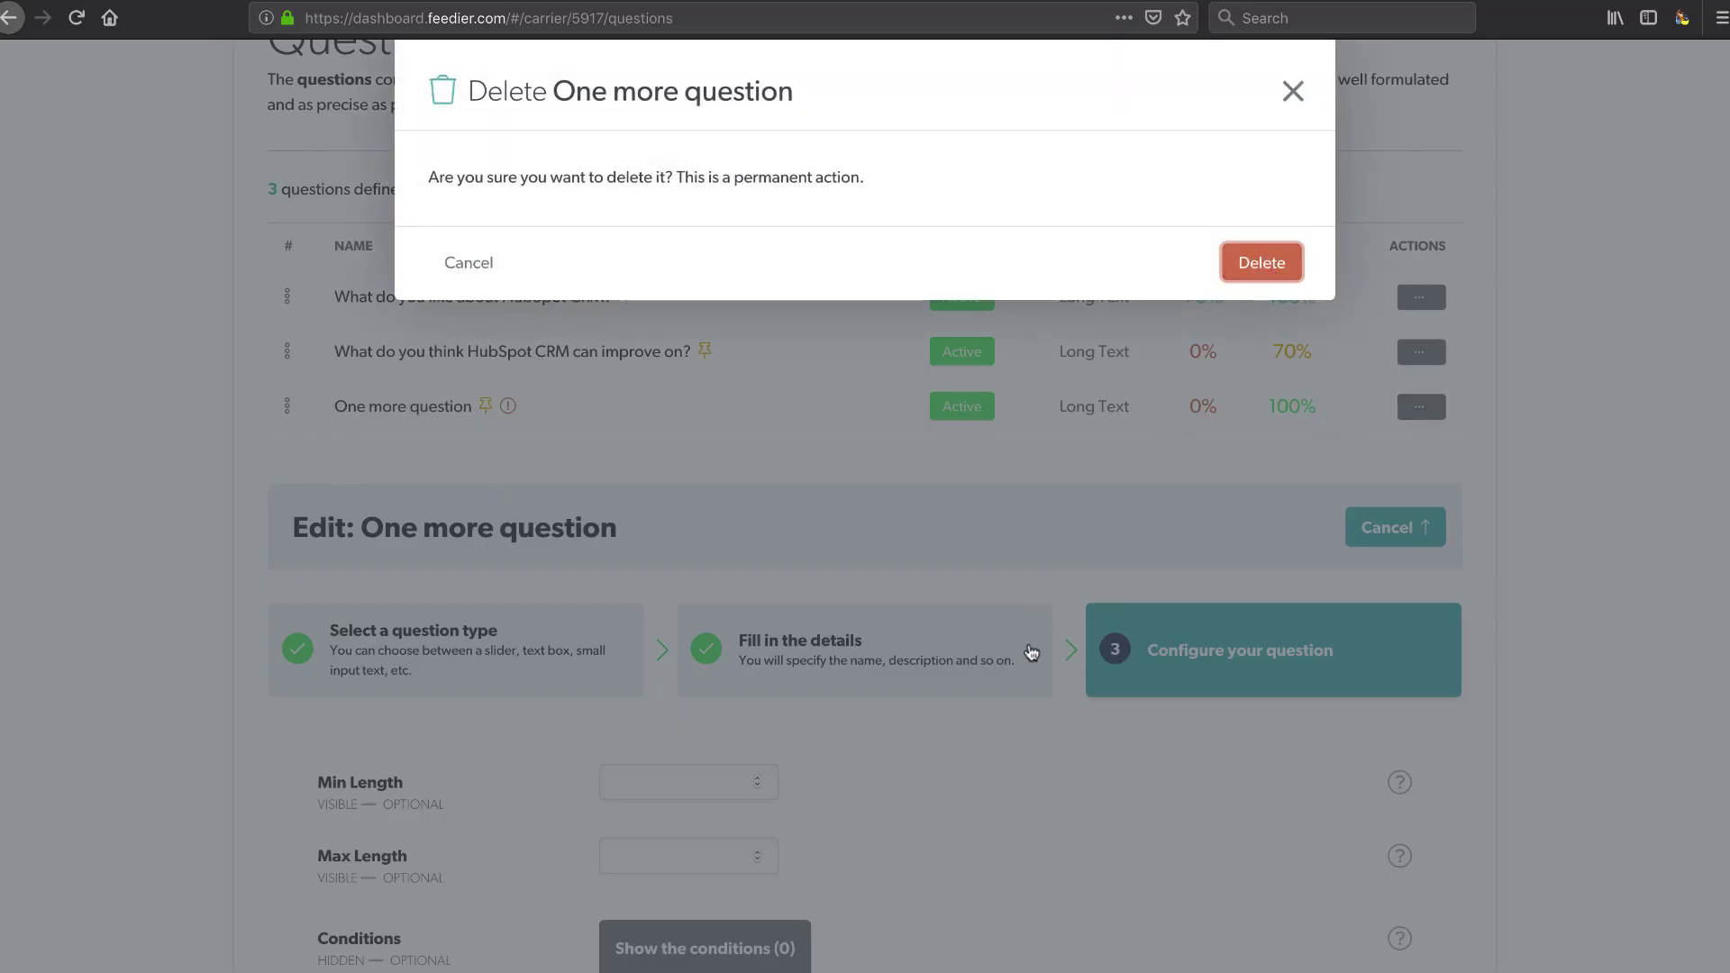
key(Return)
- Examine the reward types offered for the survey, such as Random Coupon, Money and Message, without creating a reward
scroll(1029, 659, up, 4)
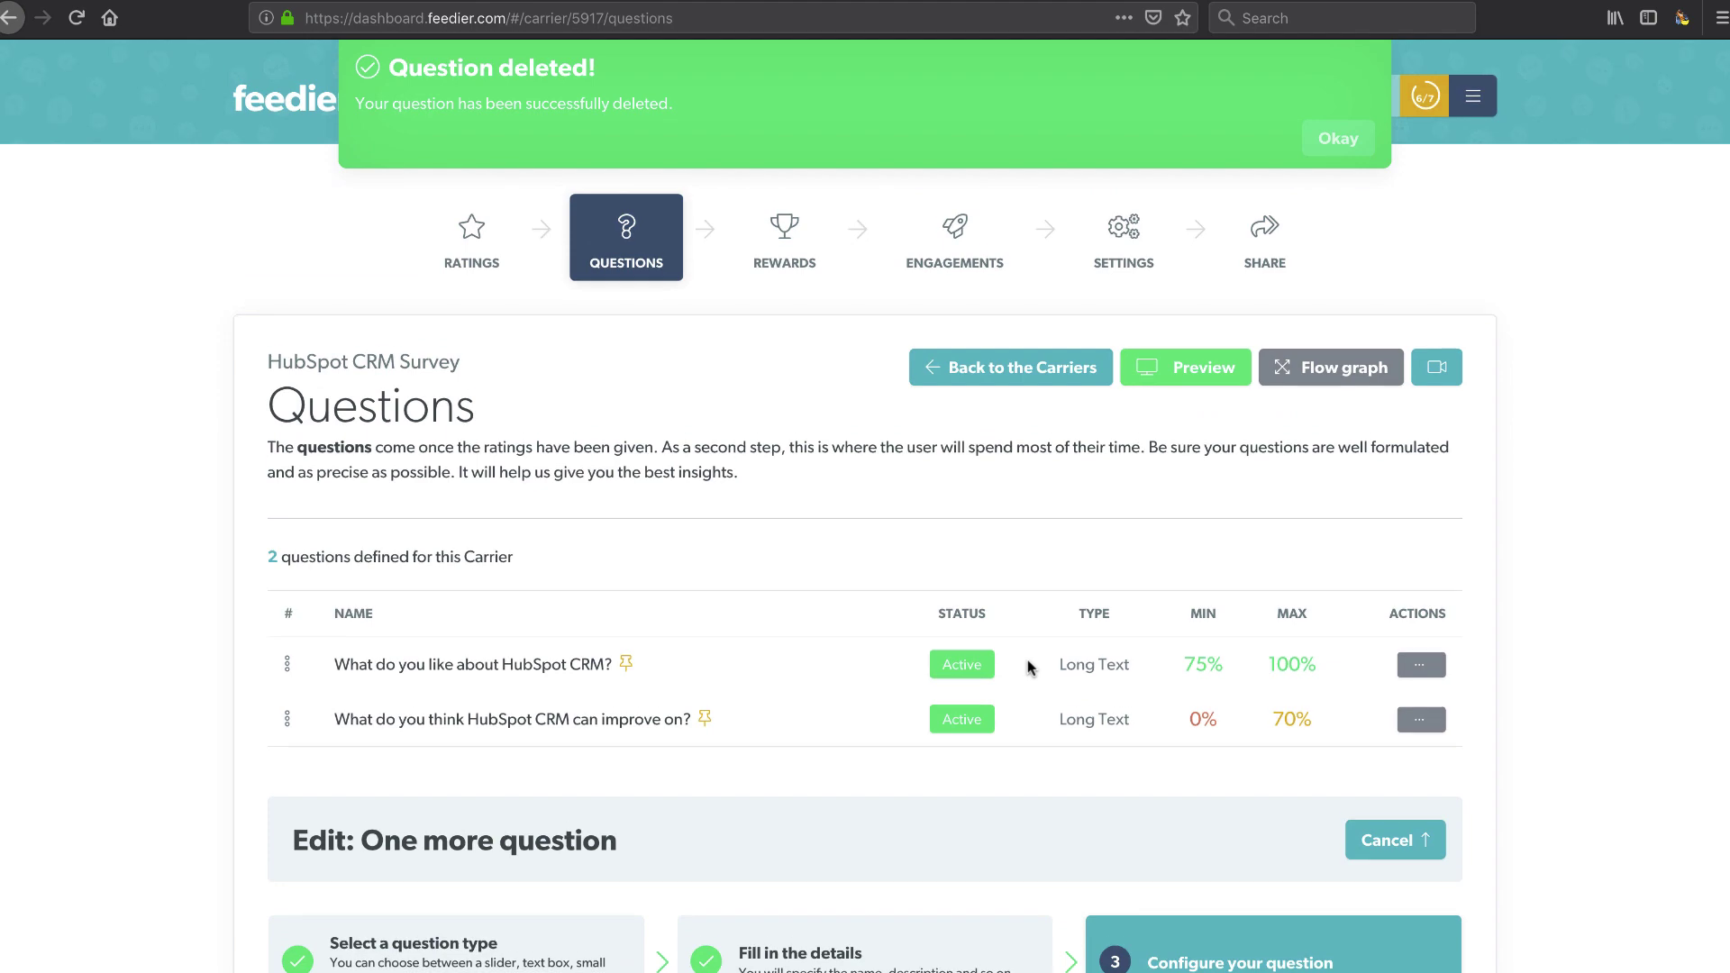
click(784, 243)
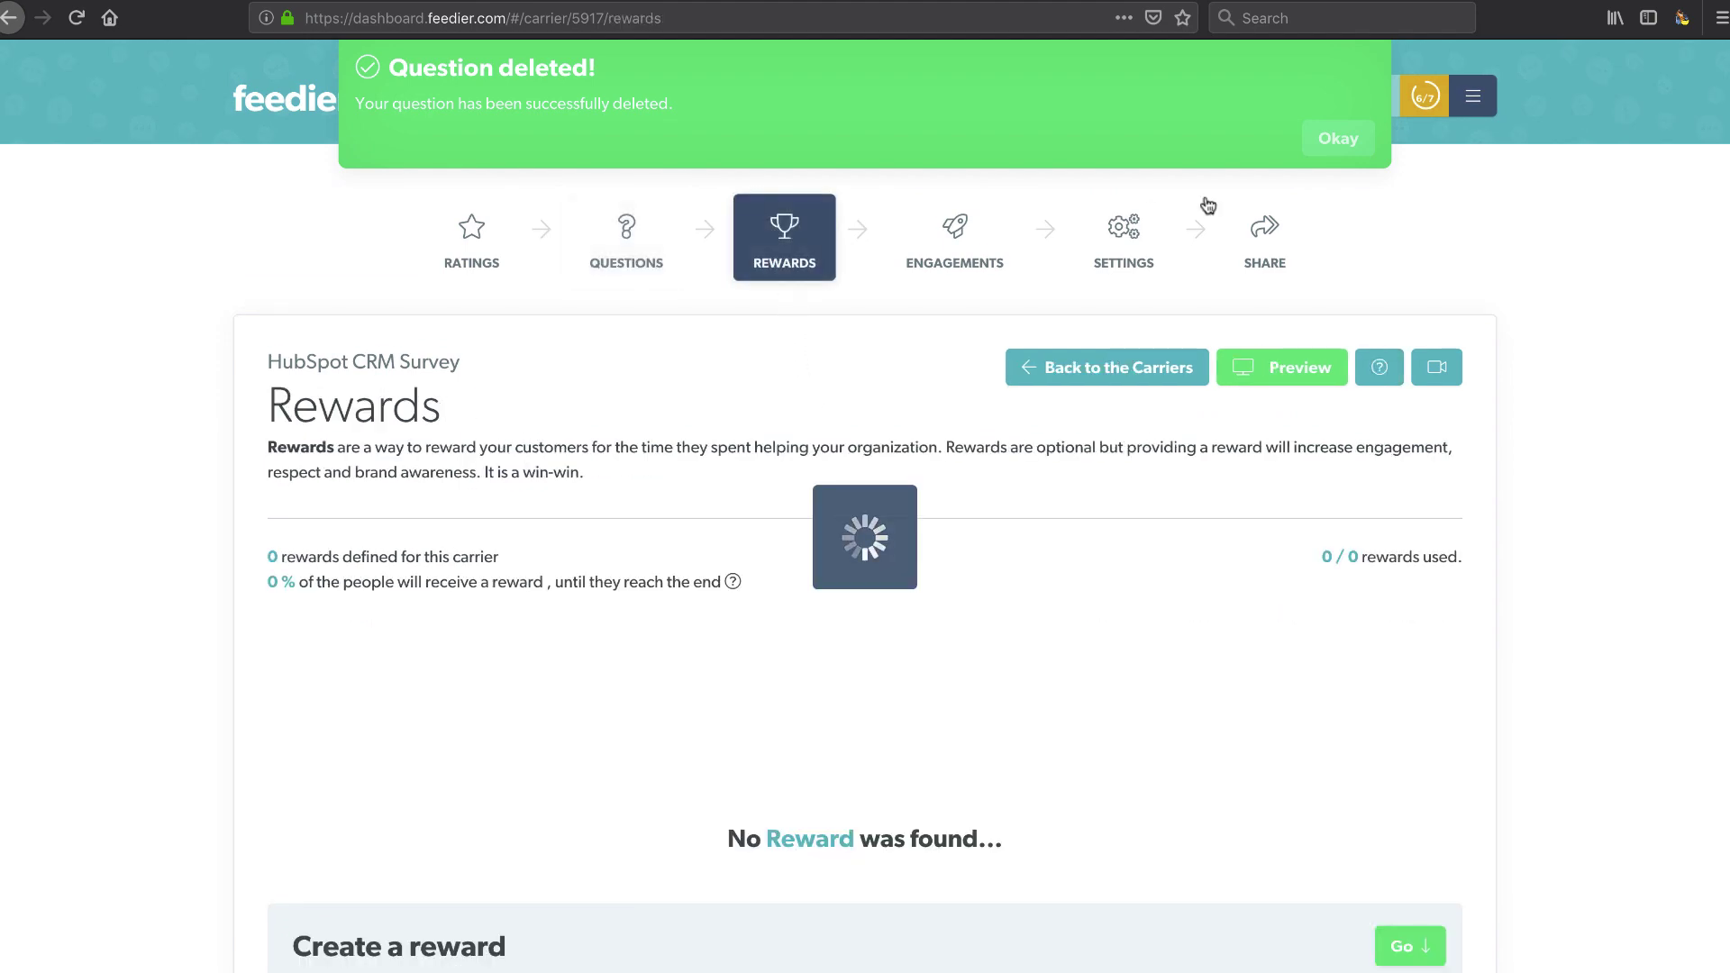
scroll(1092, 374, down, 6)
scroll(928, 567, up, 3)
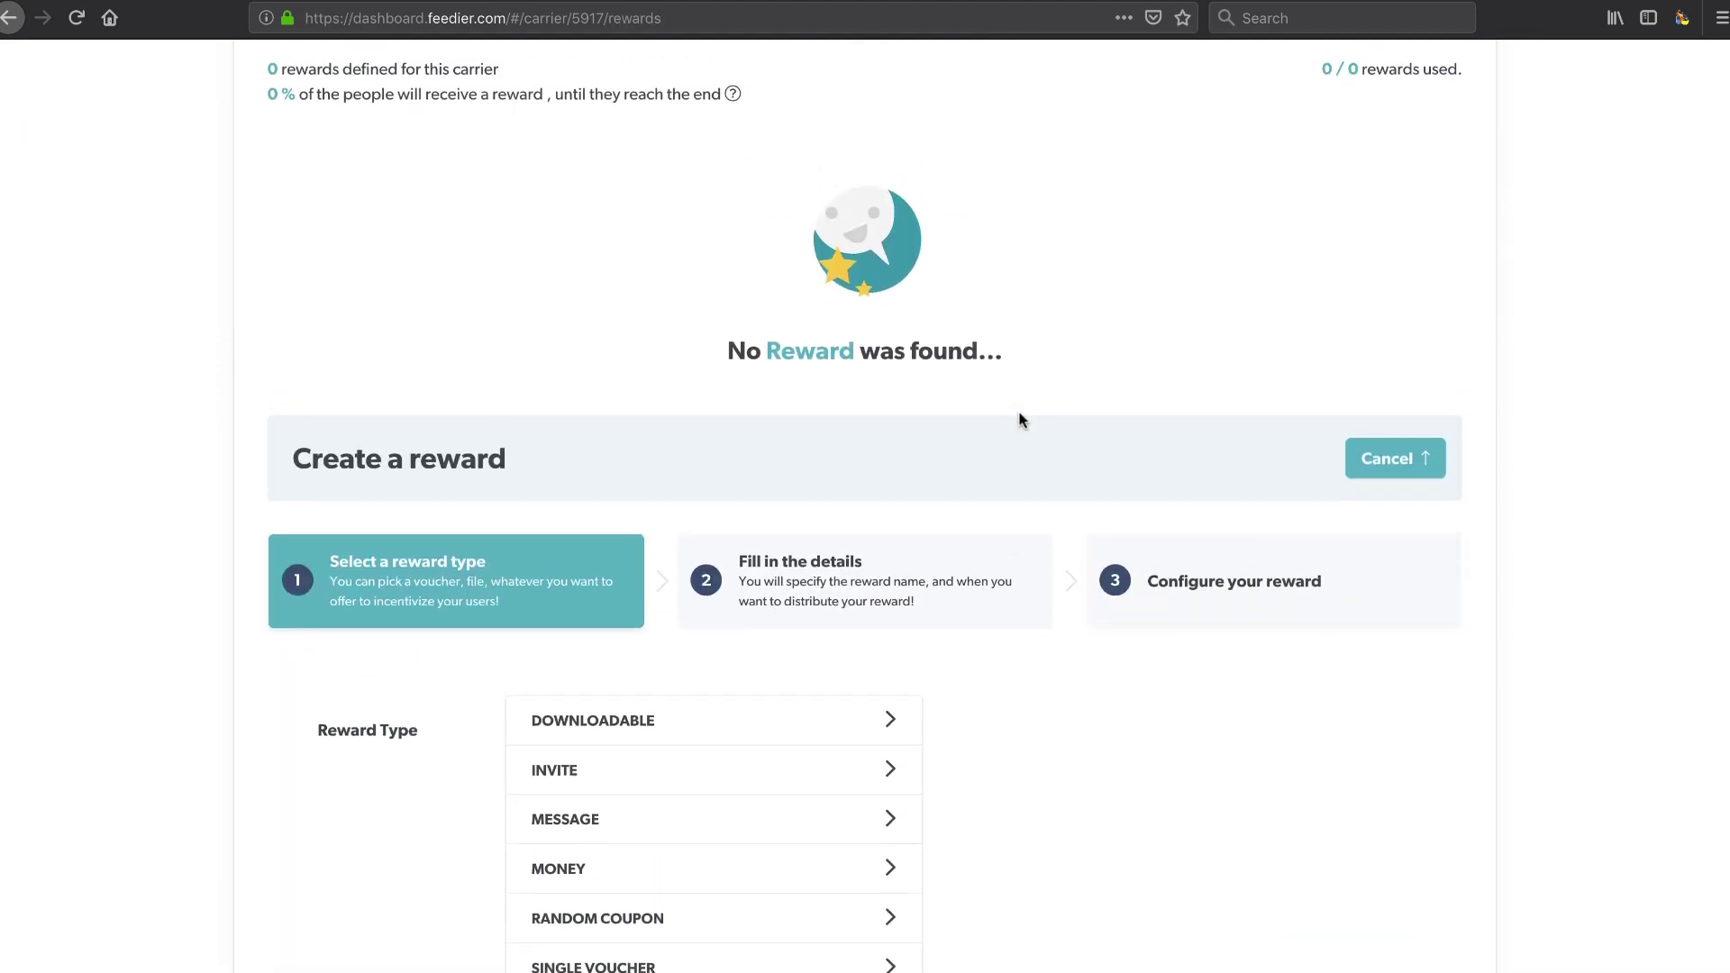
mouse_move(828, 727)
click(598, 734)
scroll(594, 738, down, 2)
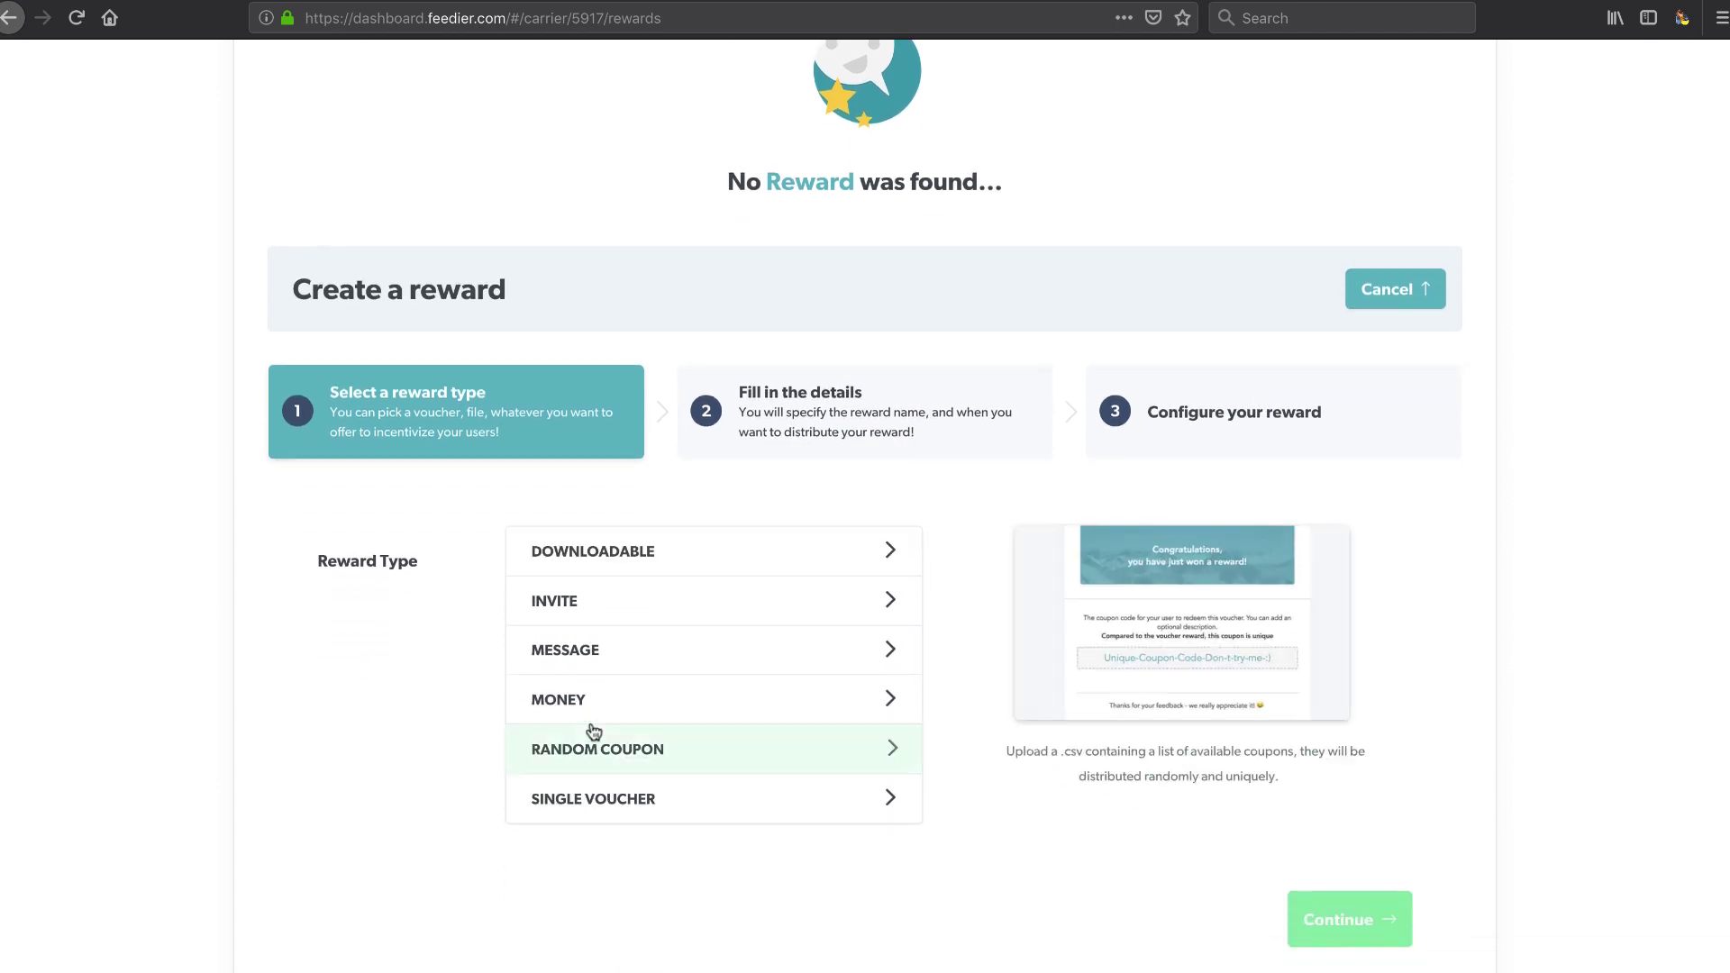
click(588, 704)
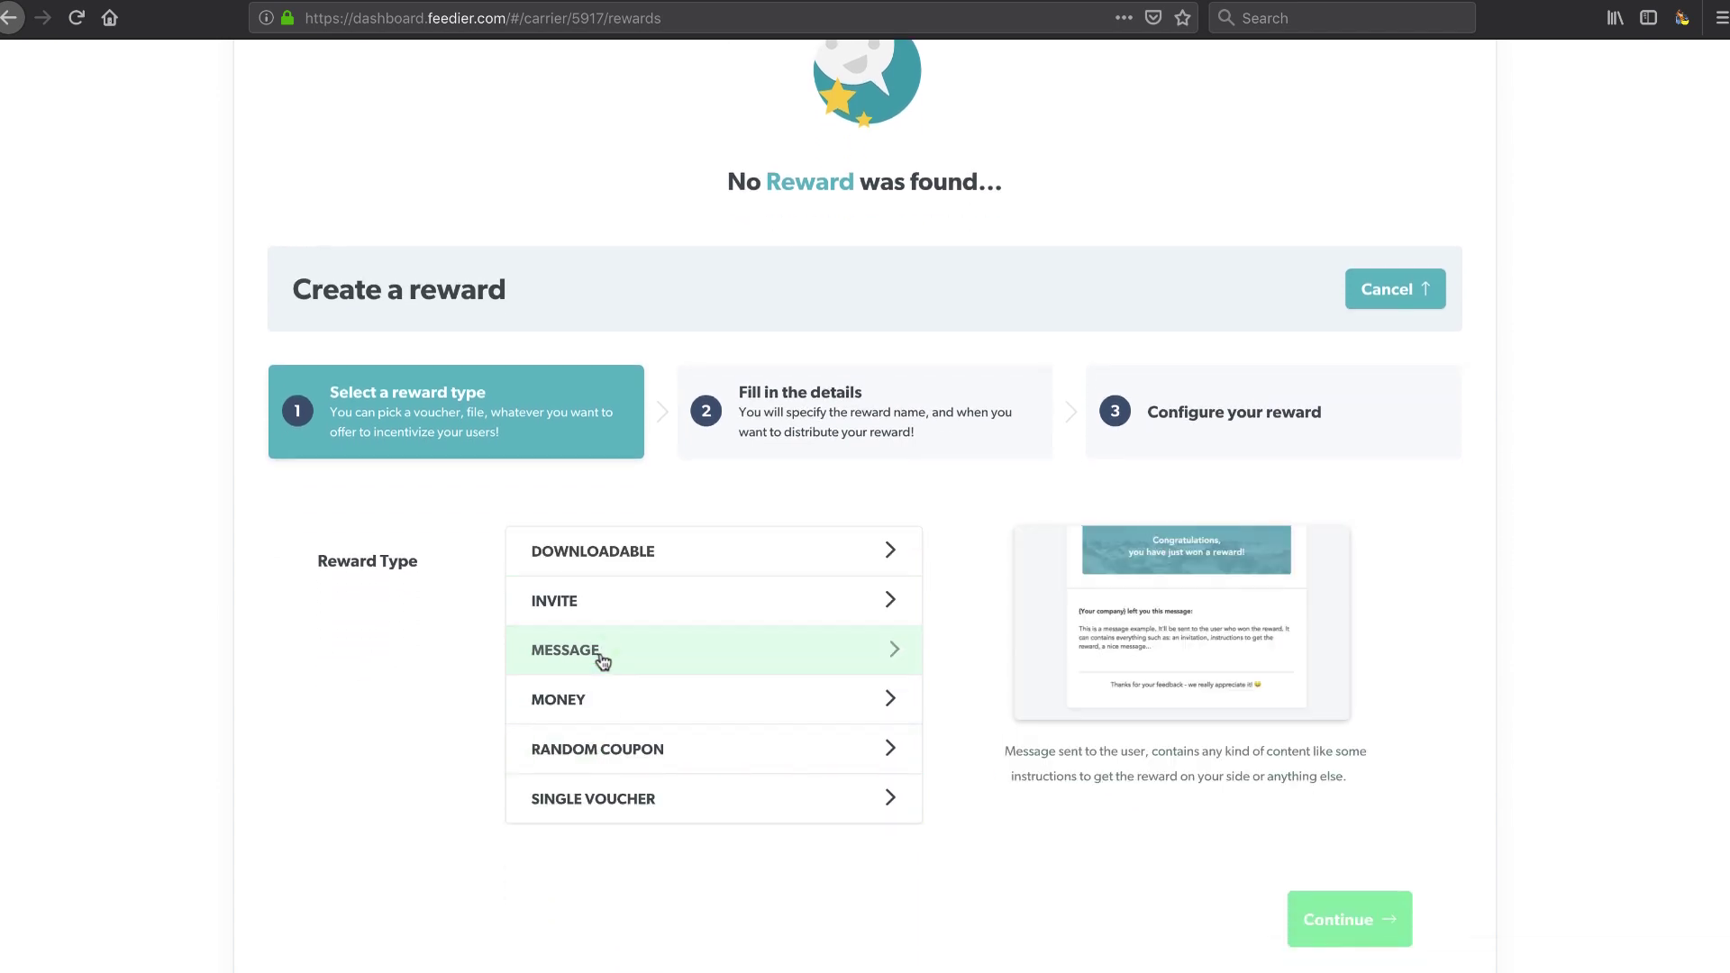
scroll(602, 660, up, 2)
scroll(602, 661, up, 6)
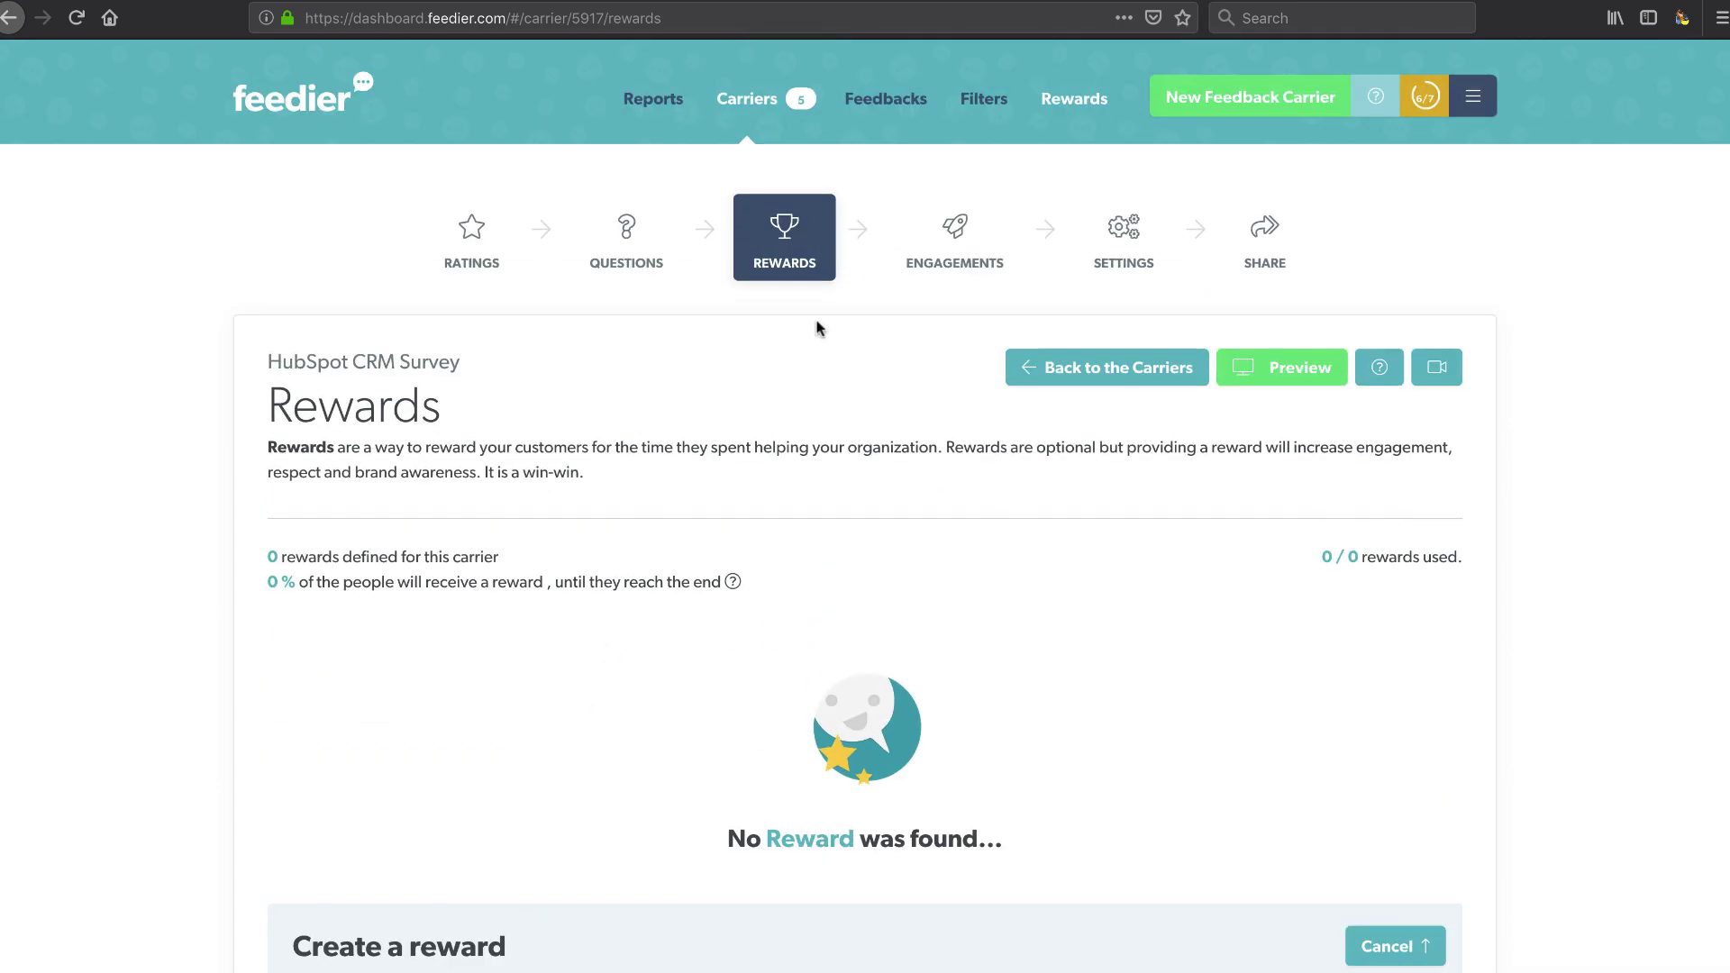
- Review the engagement types available for the survey and the actions offered in its settings
click(961, 250)
scroll(956, 559, down, 6)
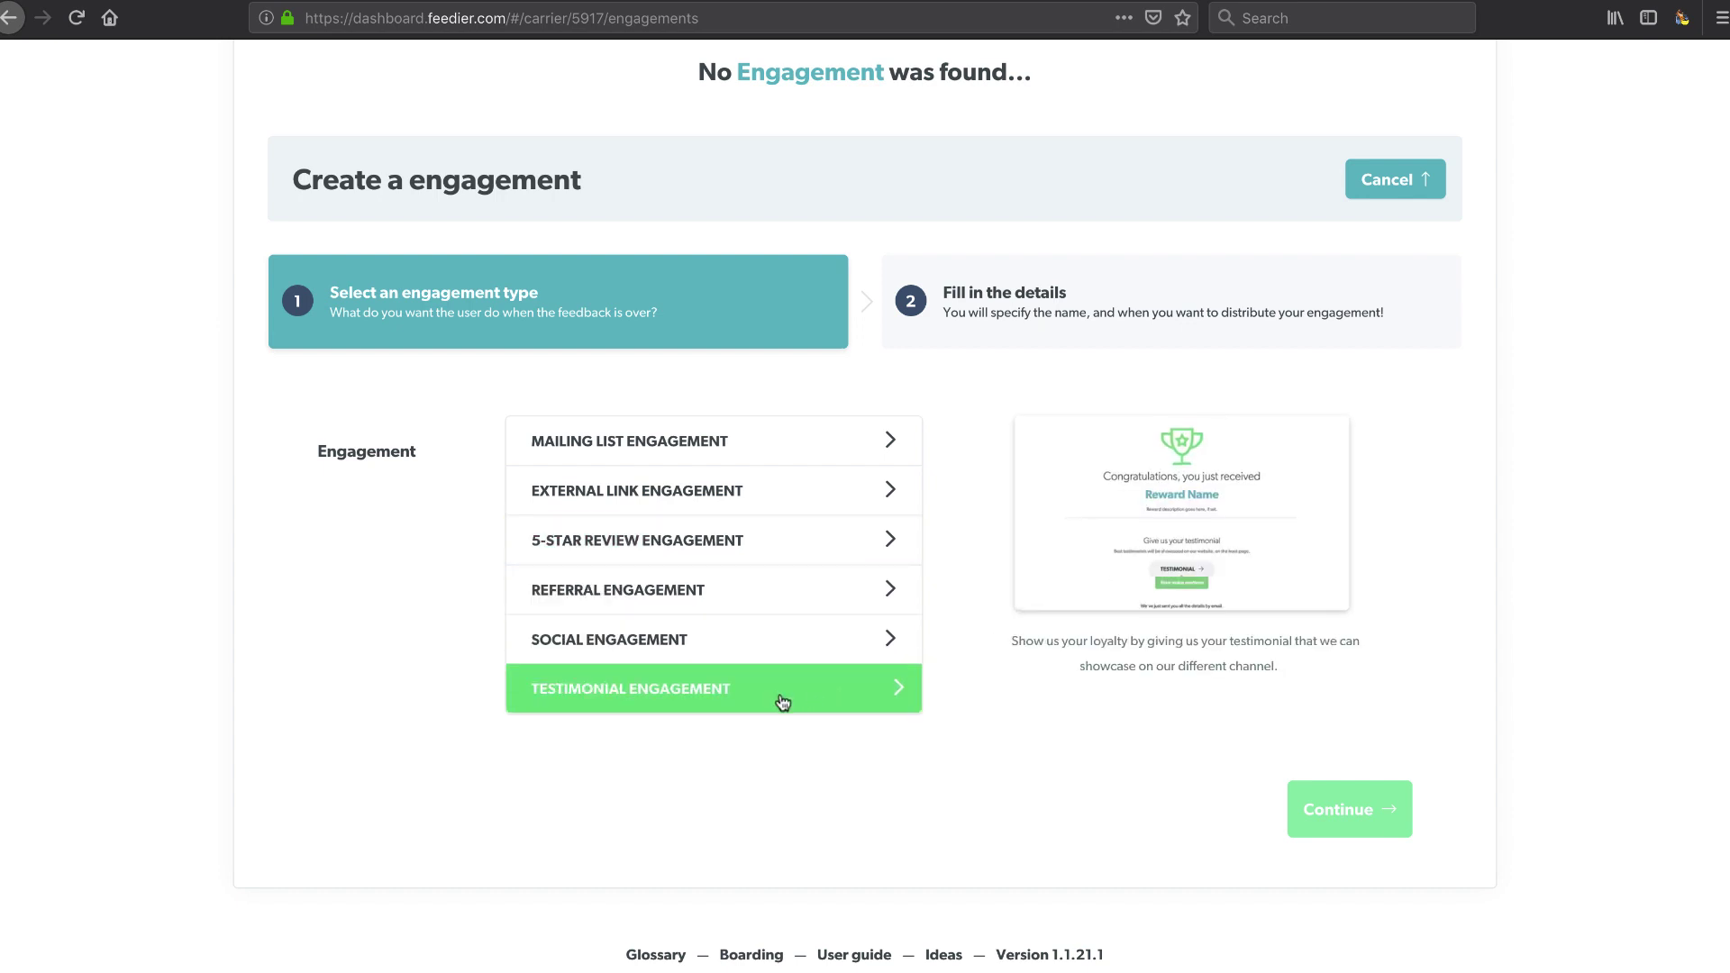
scroll(763, 595, up, 4)
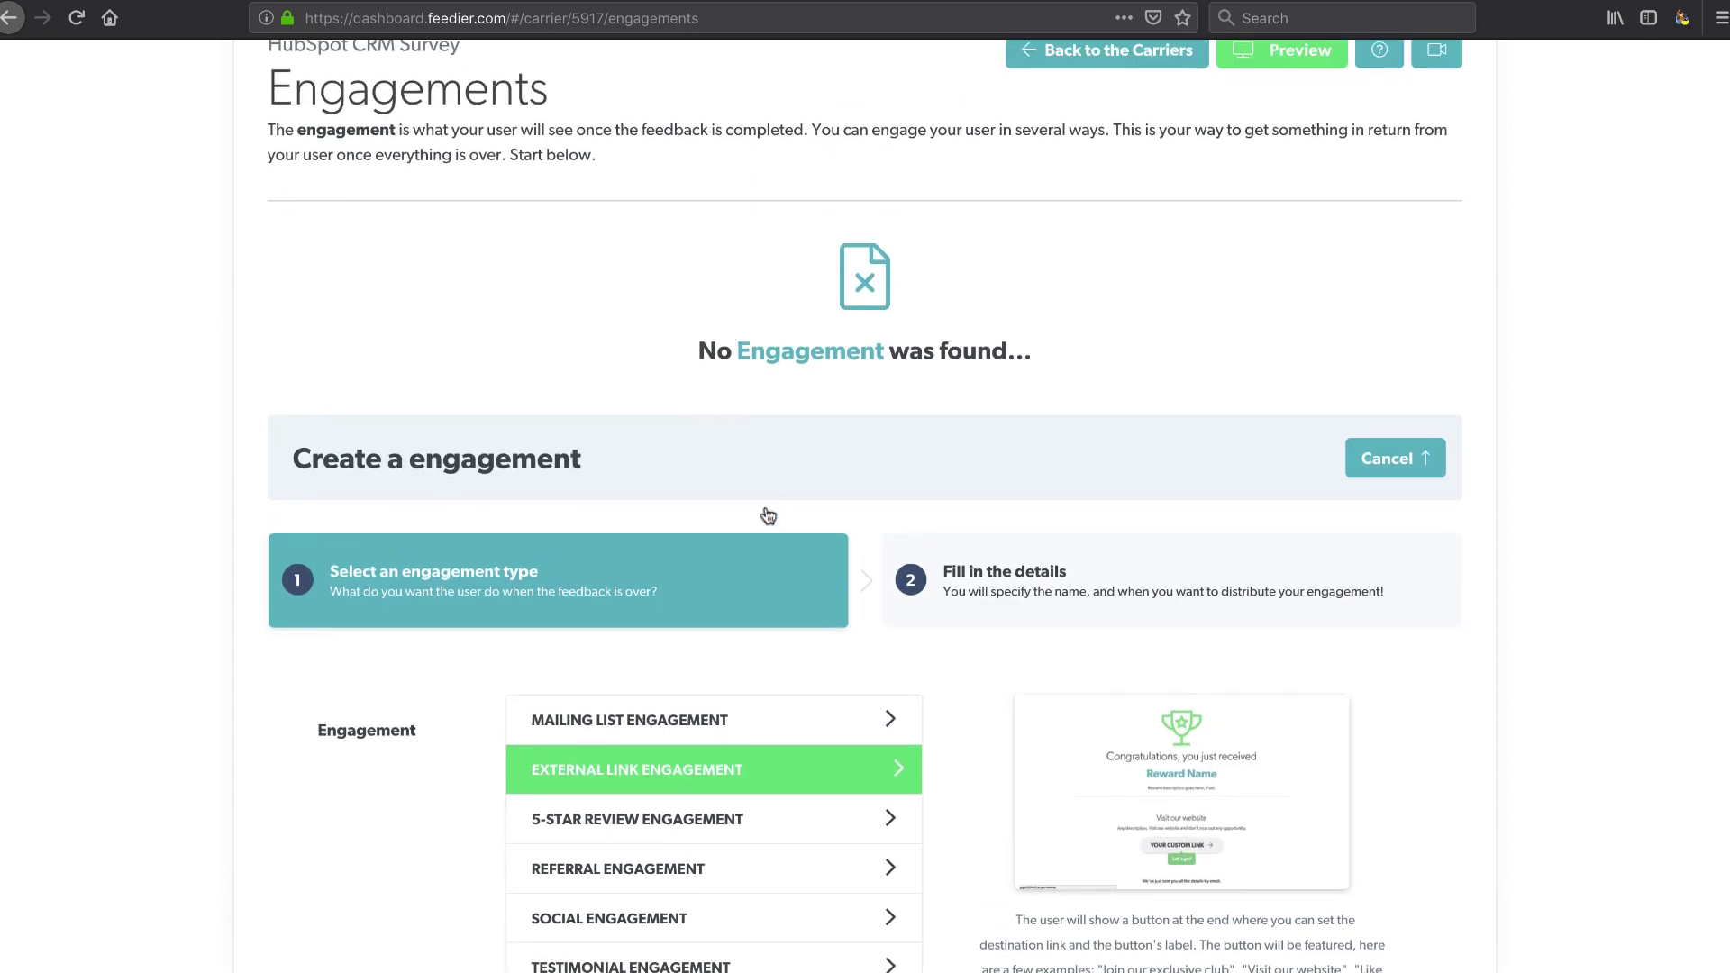
scroll(765, 514, up, 3)
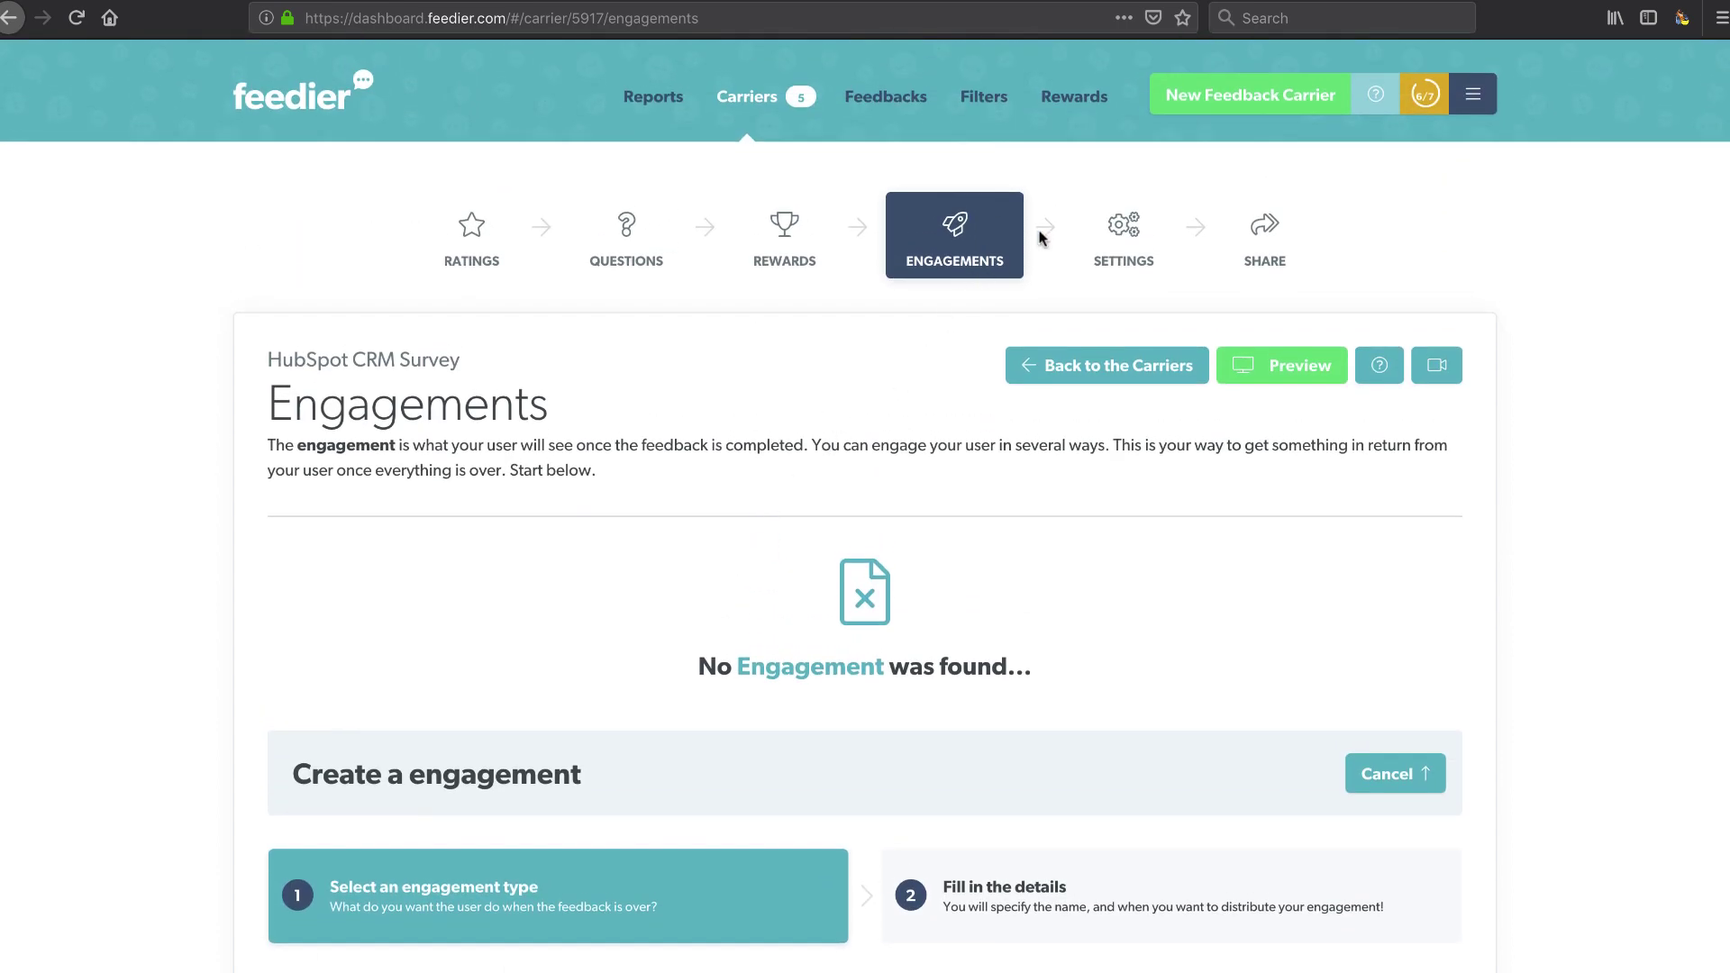
click(1119, 239)
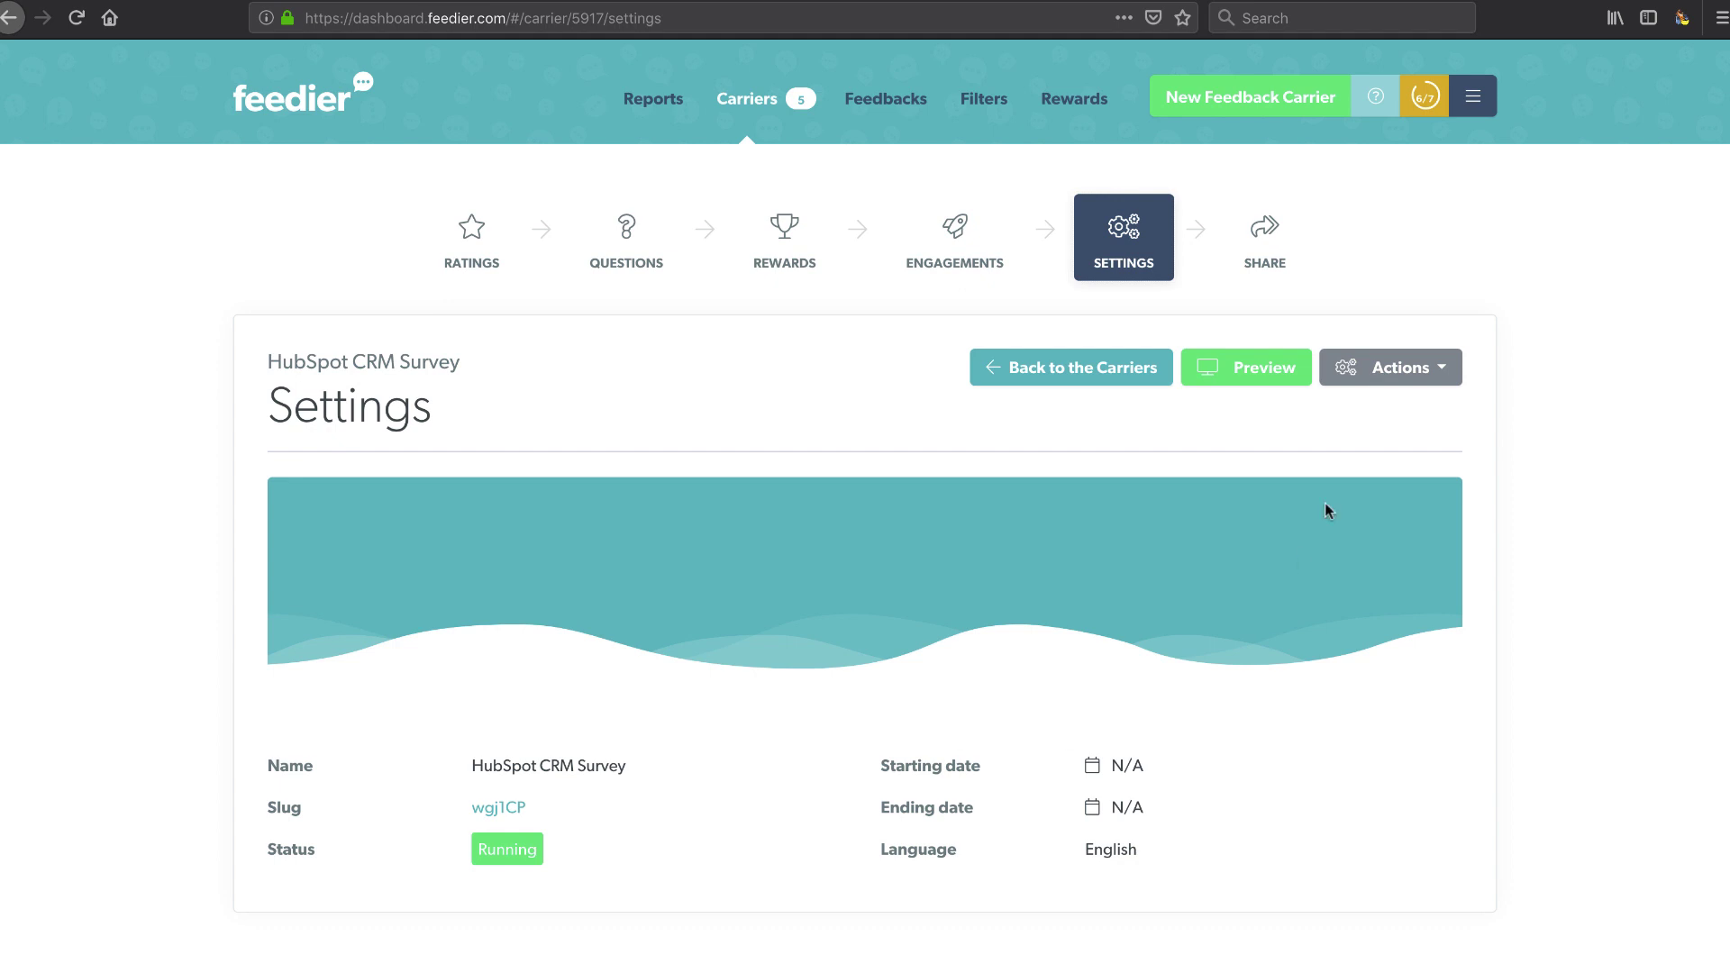
click(1411, 369)
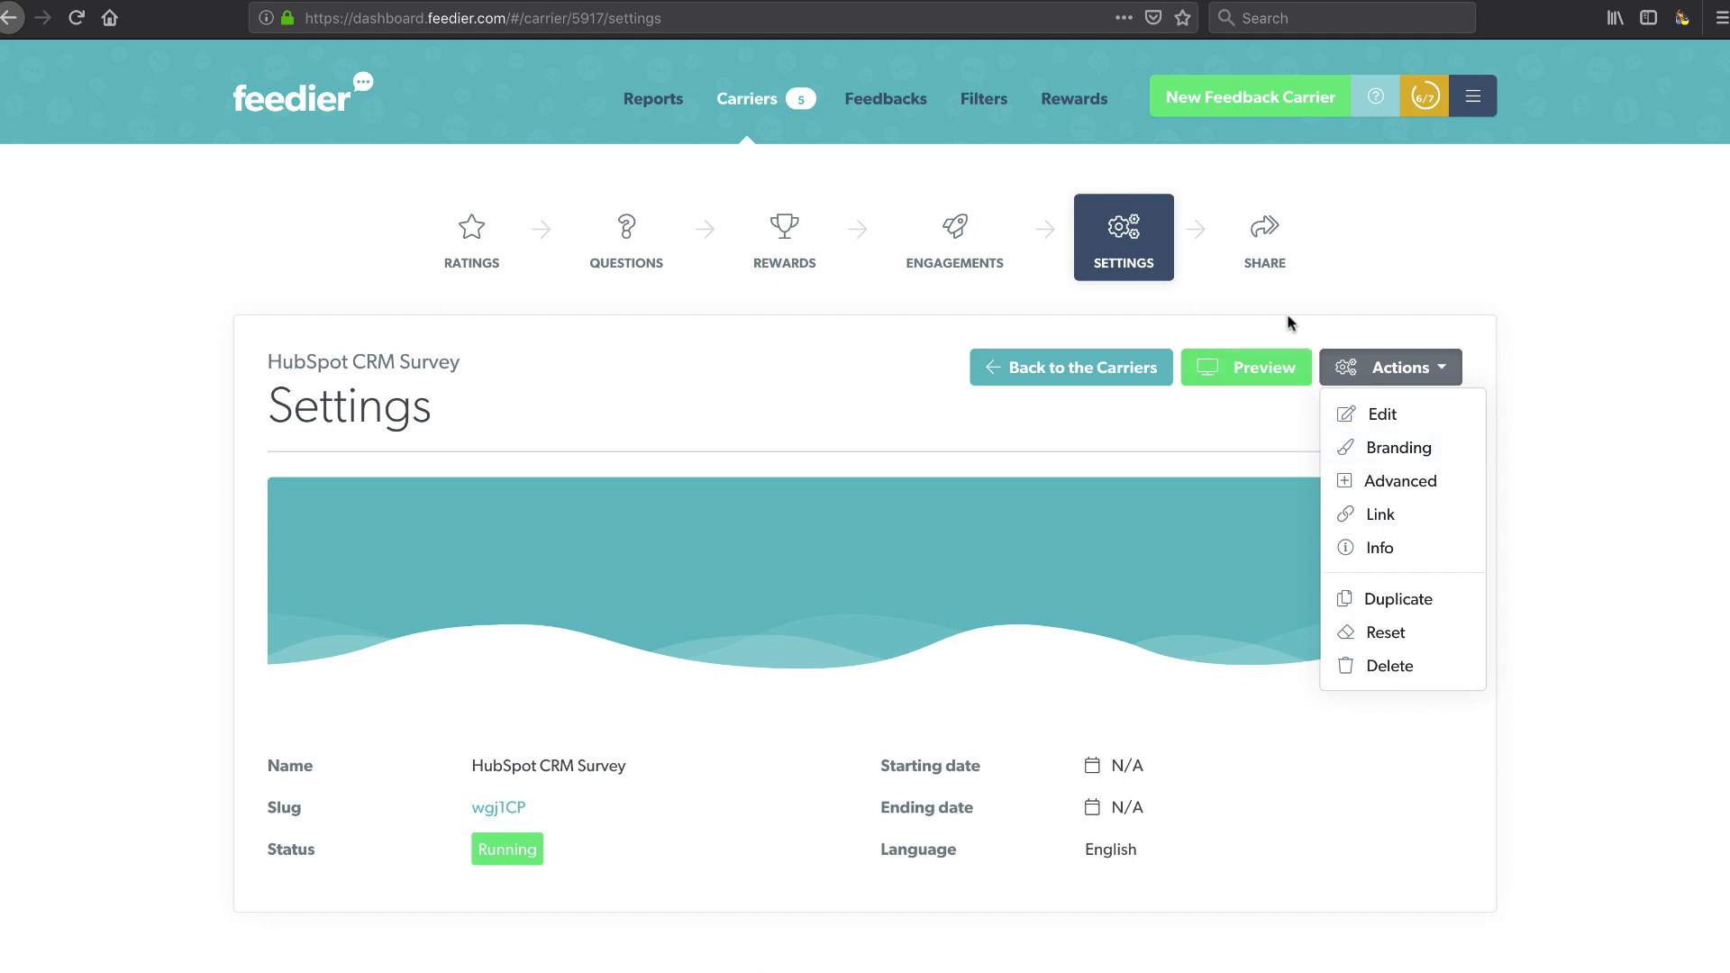
- Choose Engager Widget as the survey's sharing method and proceed to its details
click(1265, 236)
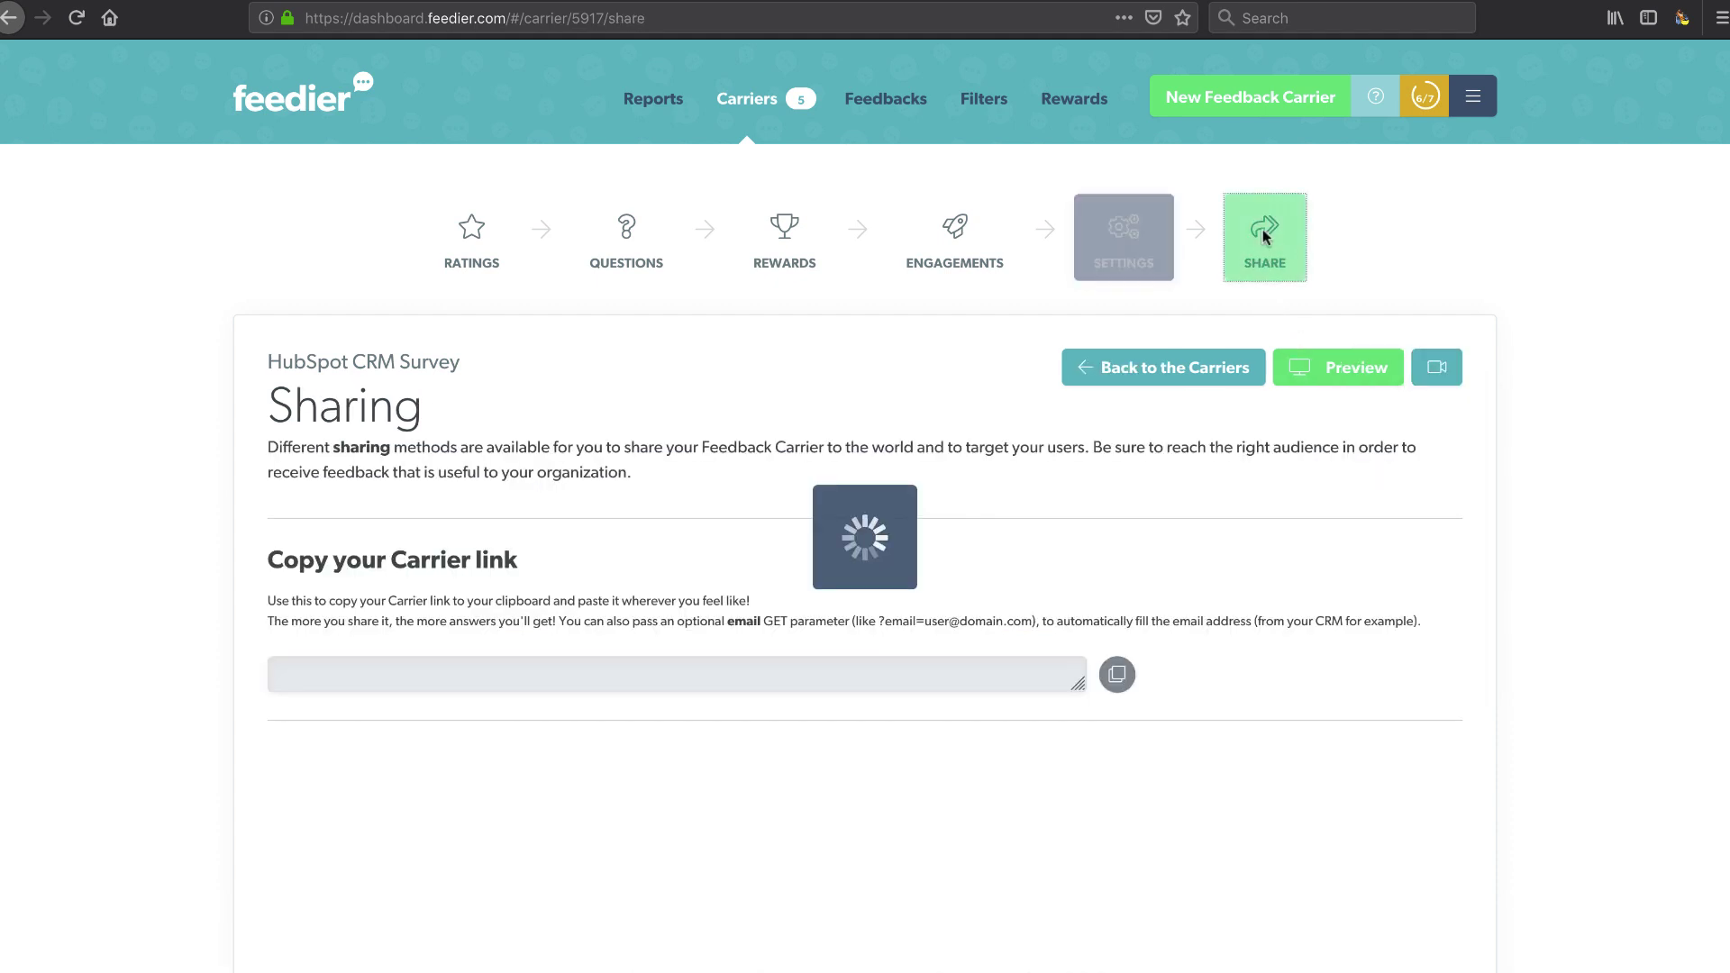
scroll(980, 621, down, 3)
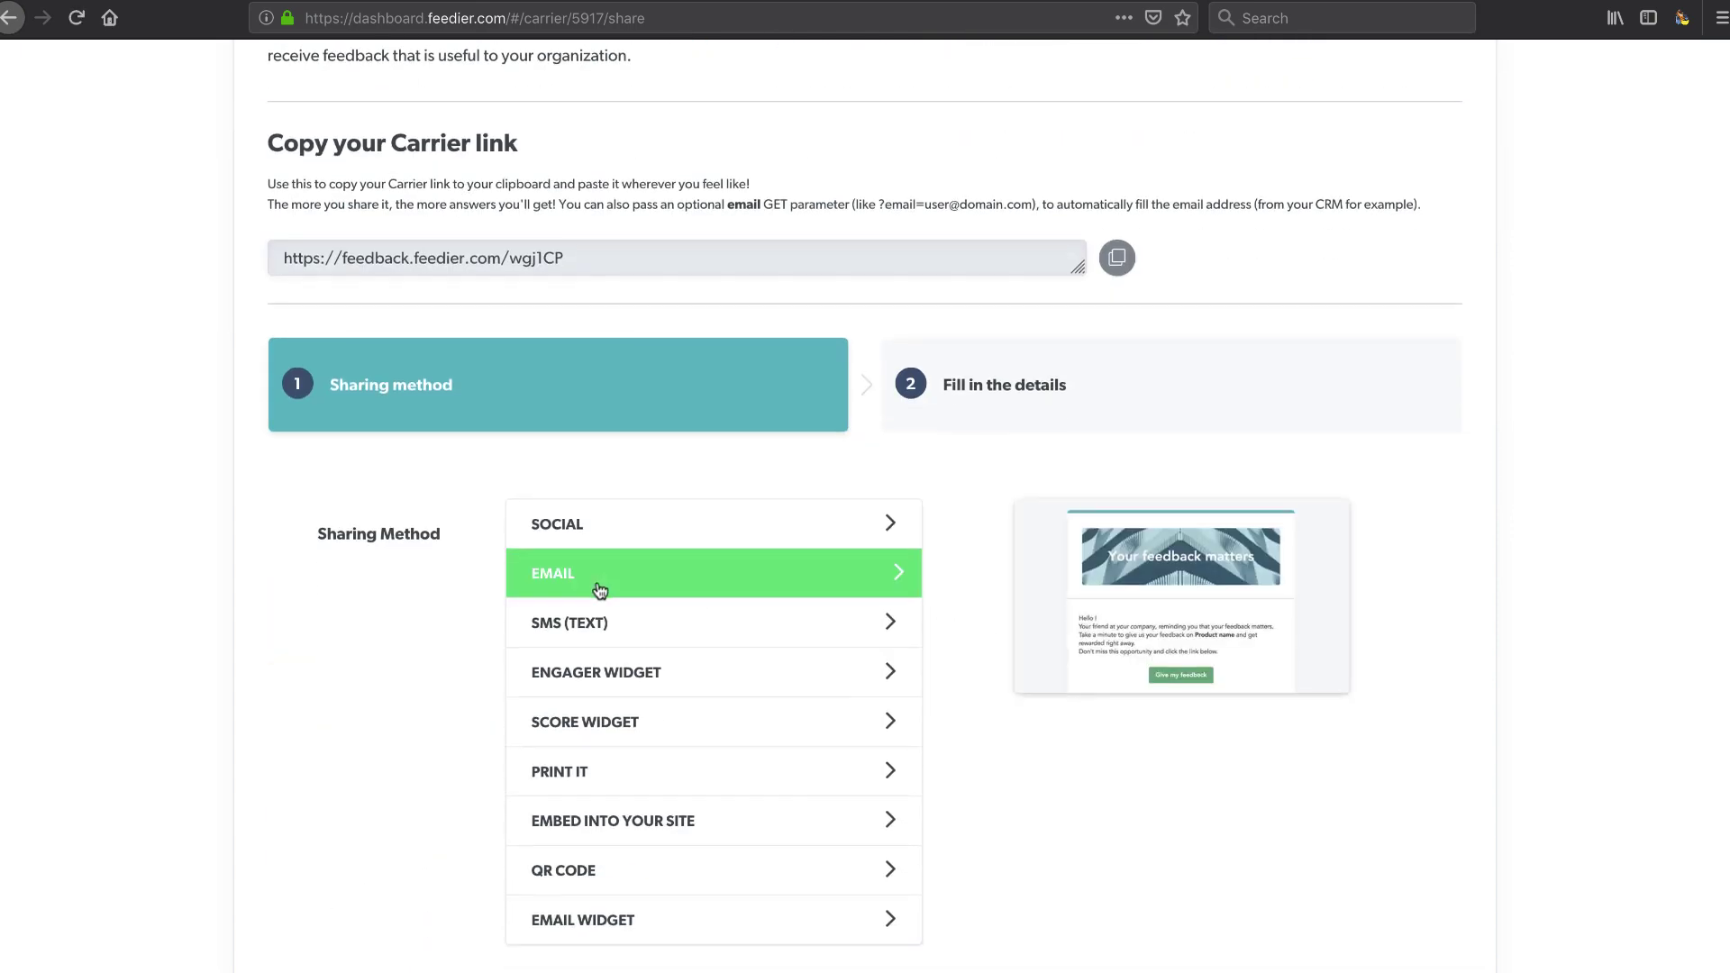
scroll(600, 591, down, 1)
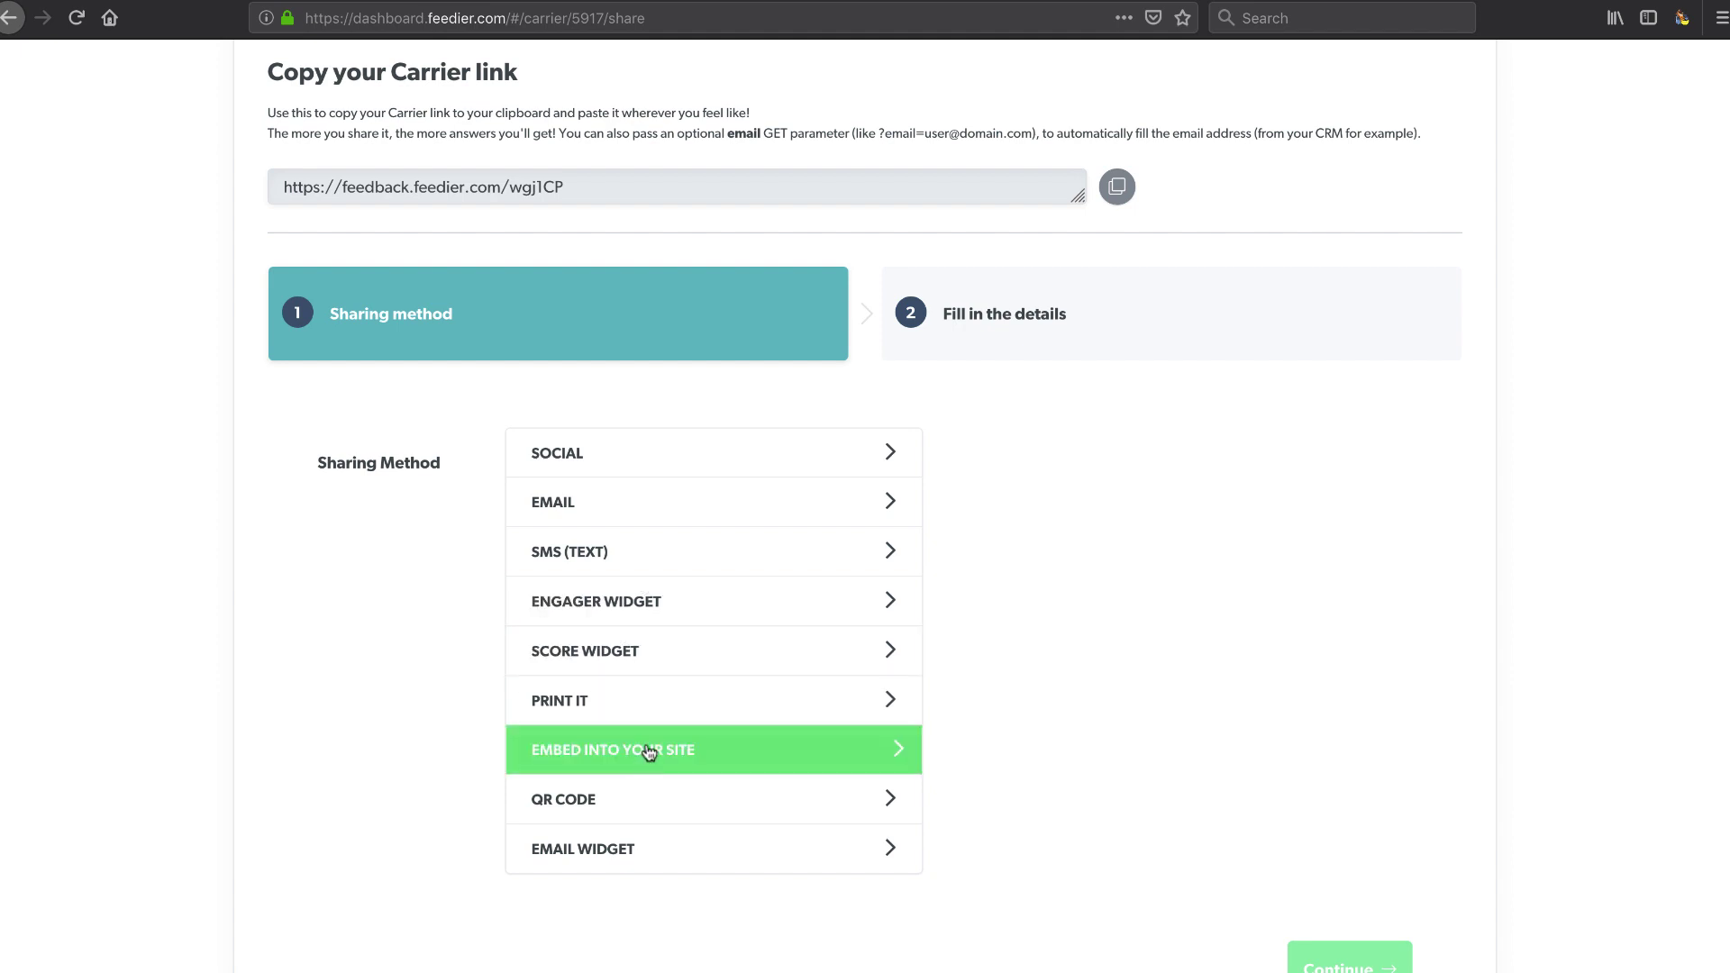
click(647, 613)
scroll(646, 564, up, 2)
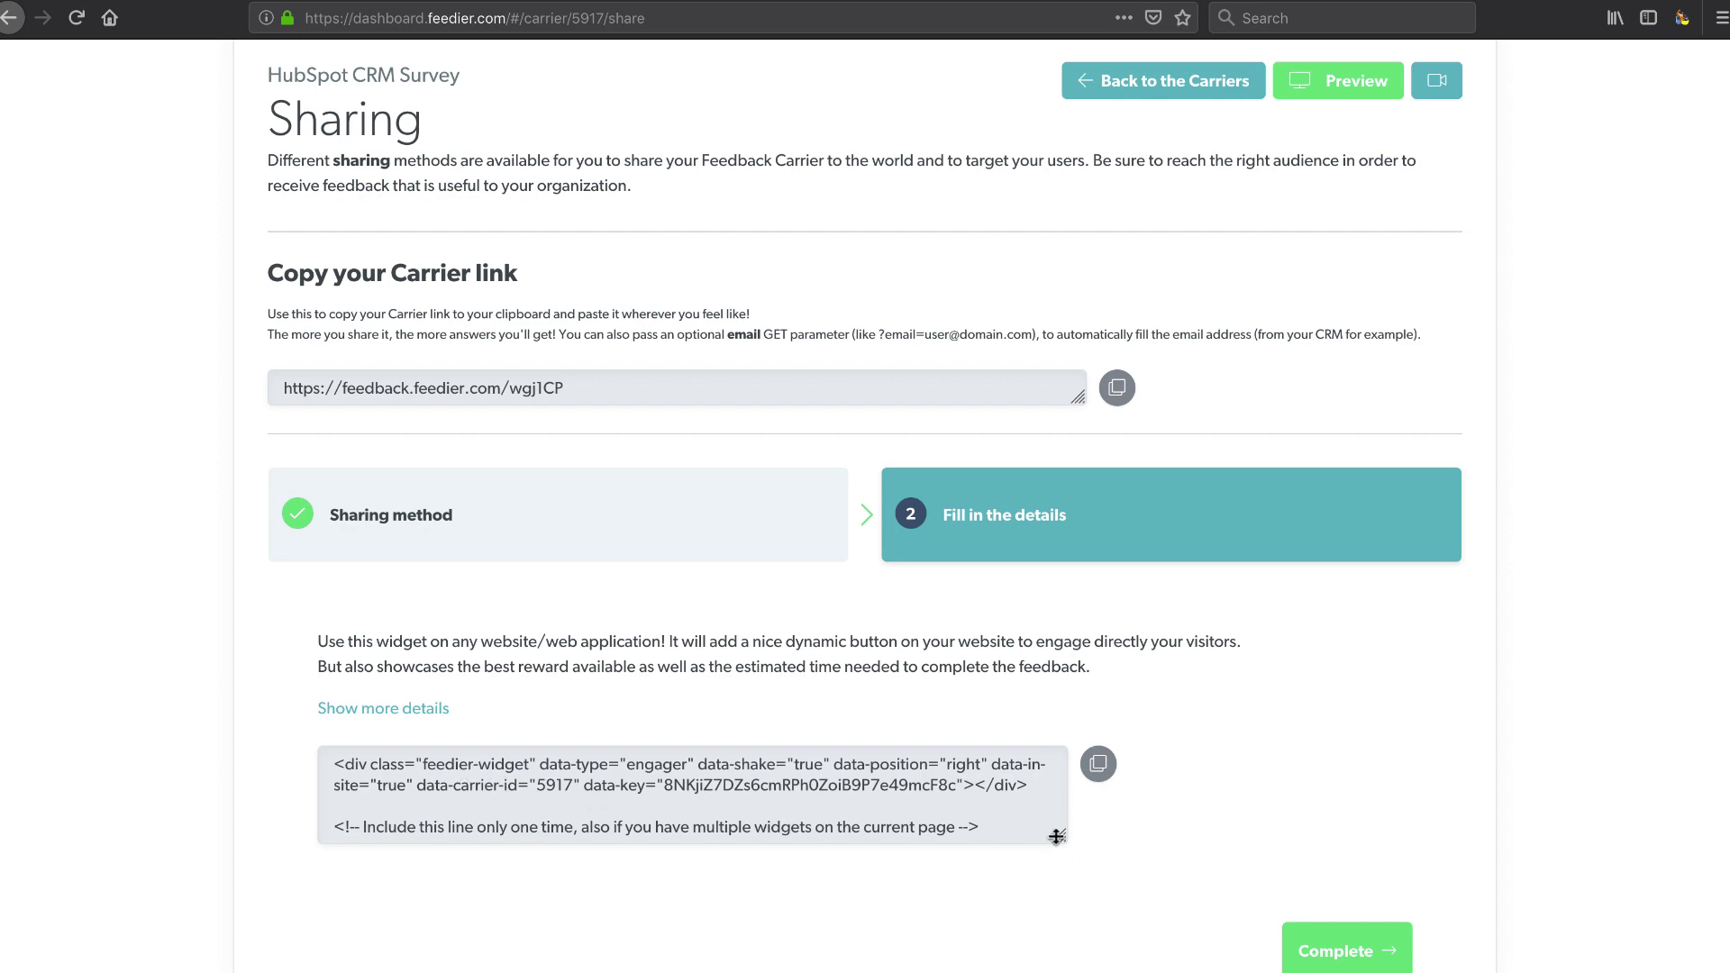
- Expand the widget's extra details and copy its embed code, including the data key, into the Pastebin draft below the existing customised snippet
drag(1055, 836, 1058, 858)
click(437, 709)
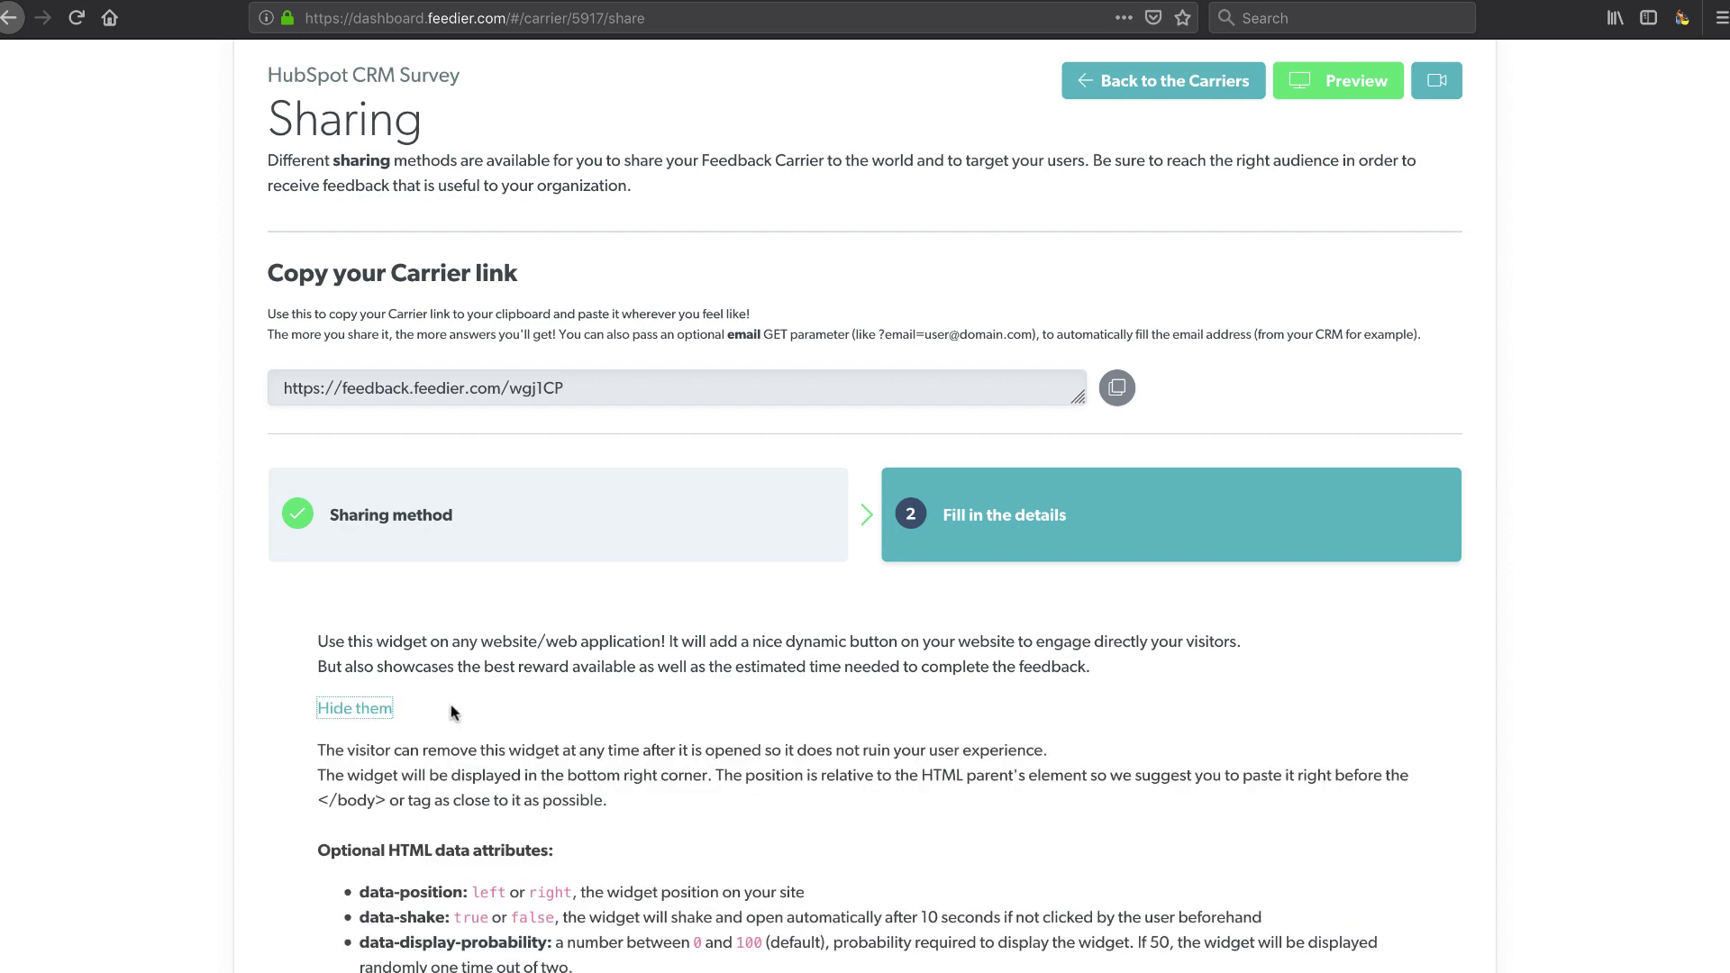
scroll(451, 712, down, 5)
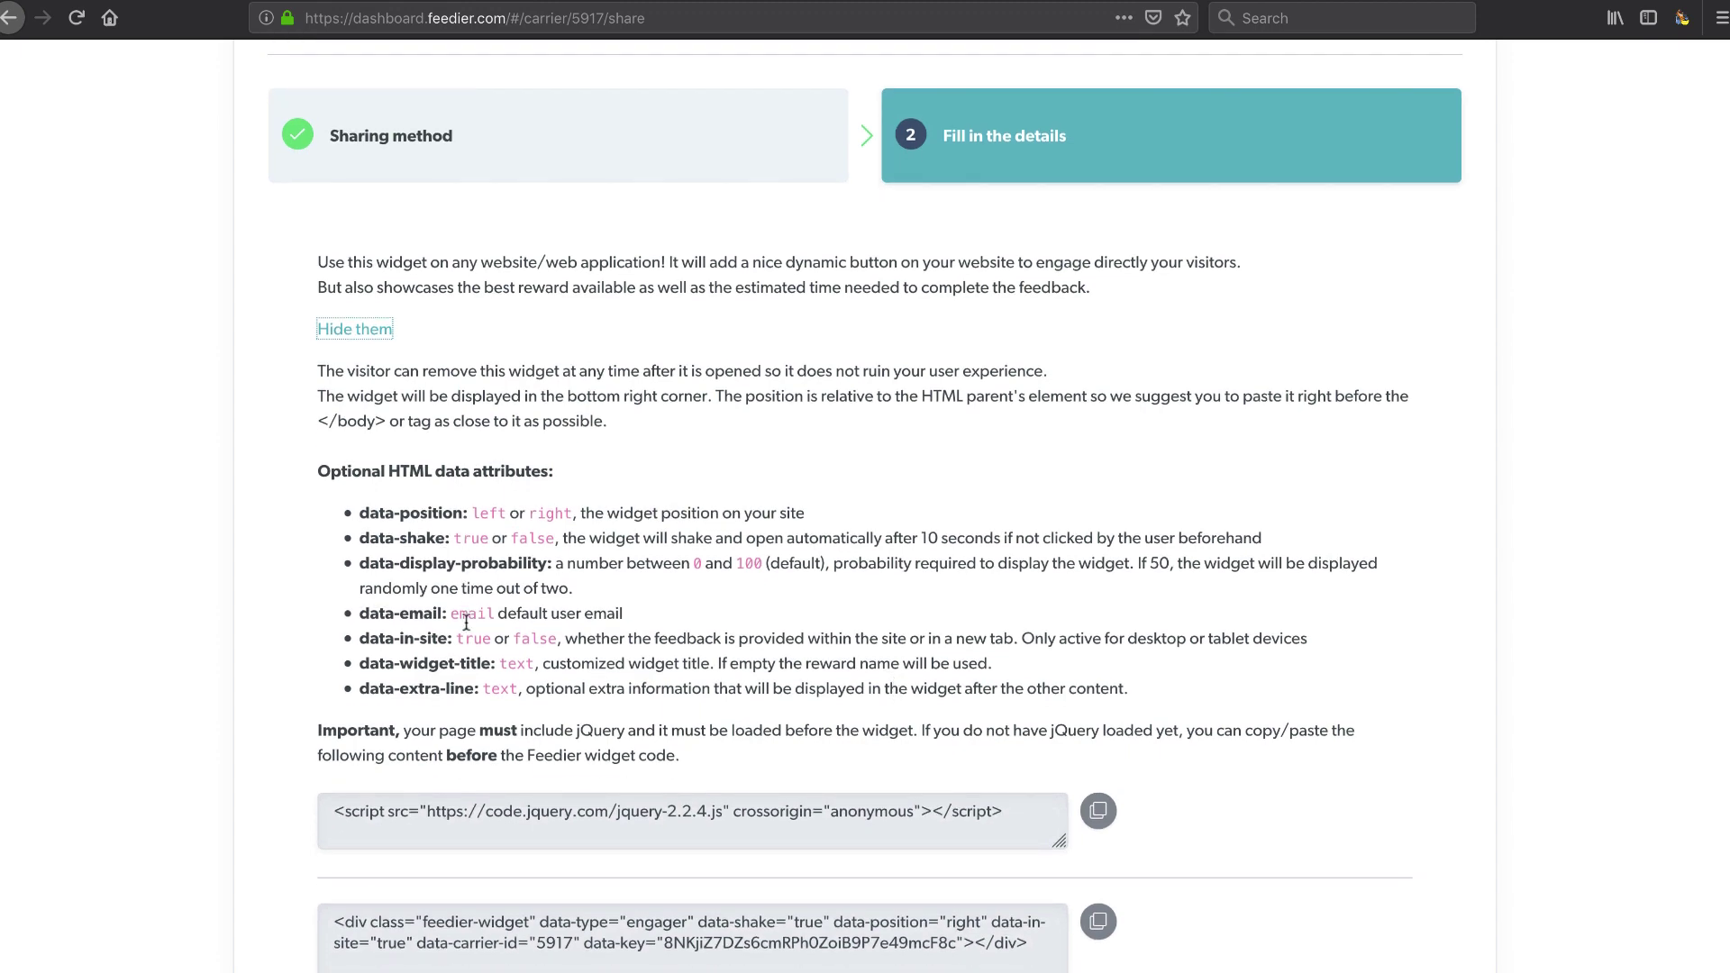
scroll(462, 690, down, 1)
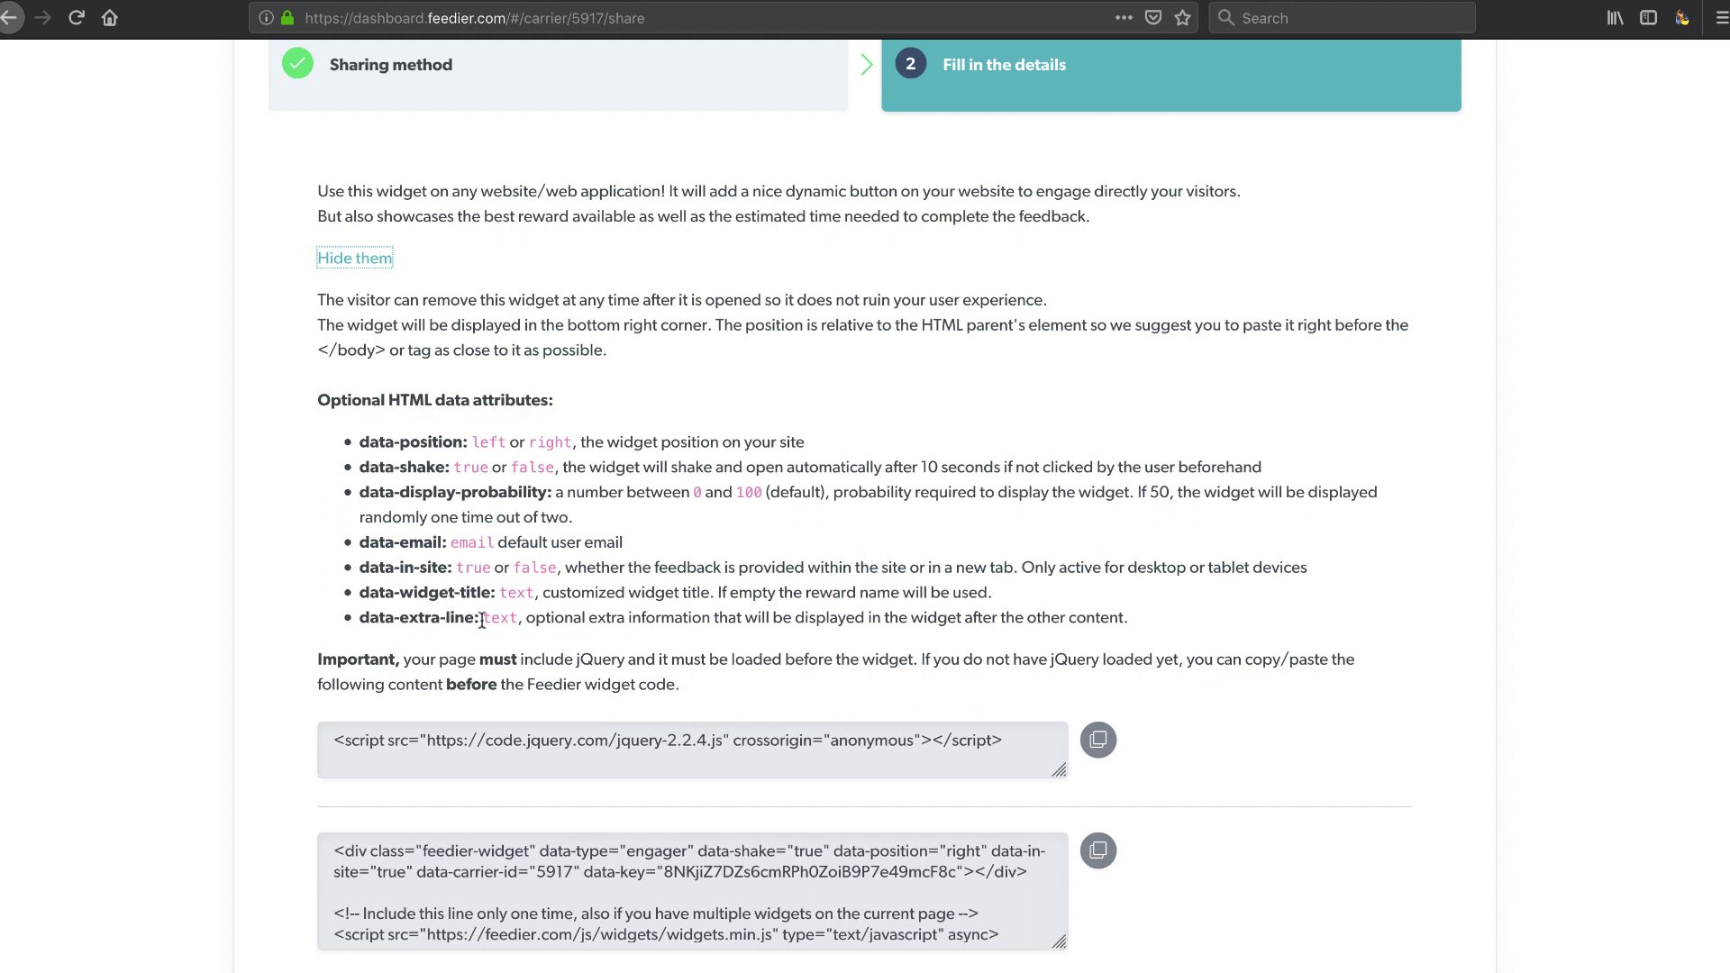
scroll(482, 621, down, 1)
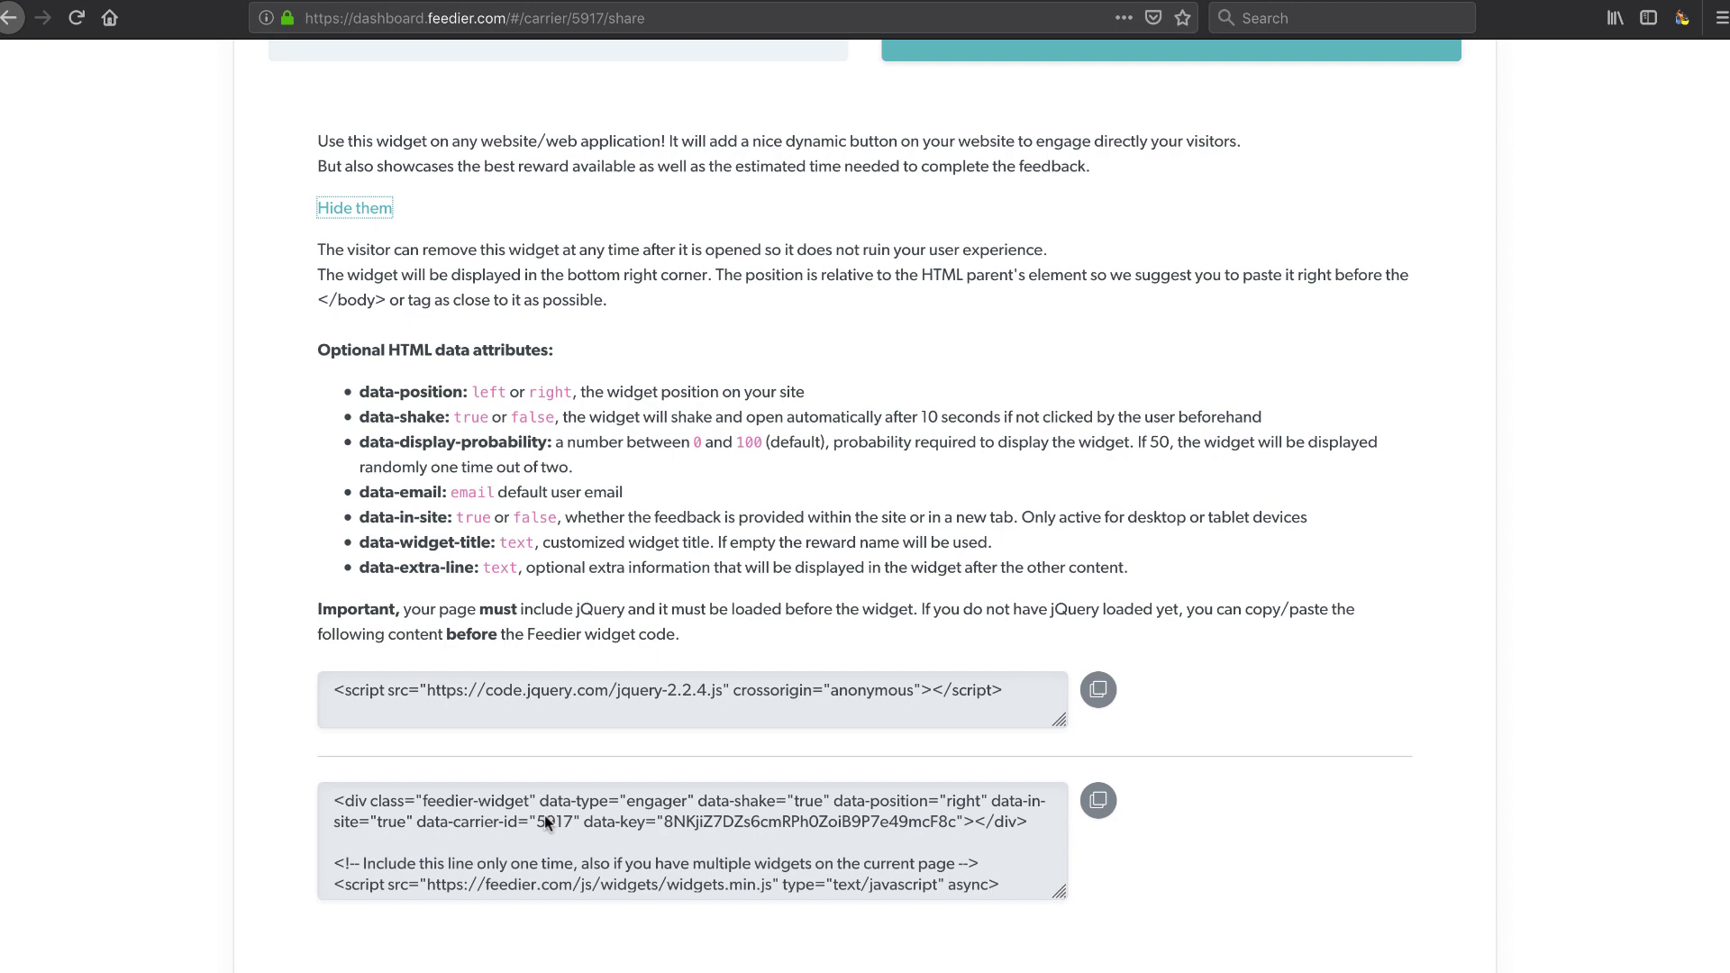
click(1097, 800)
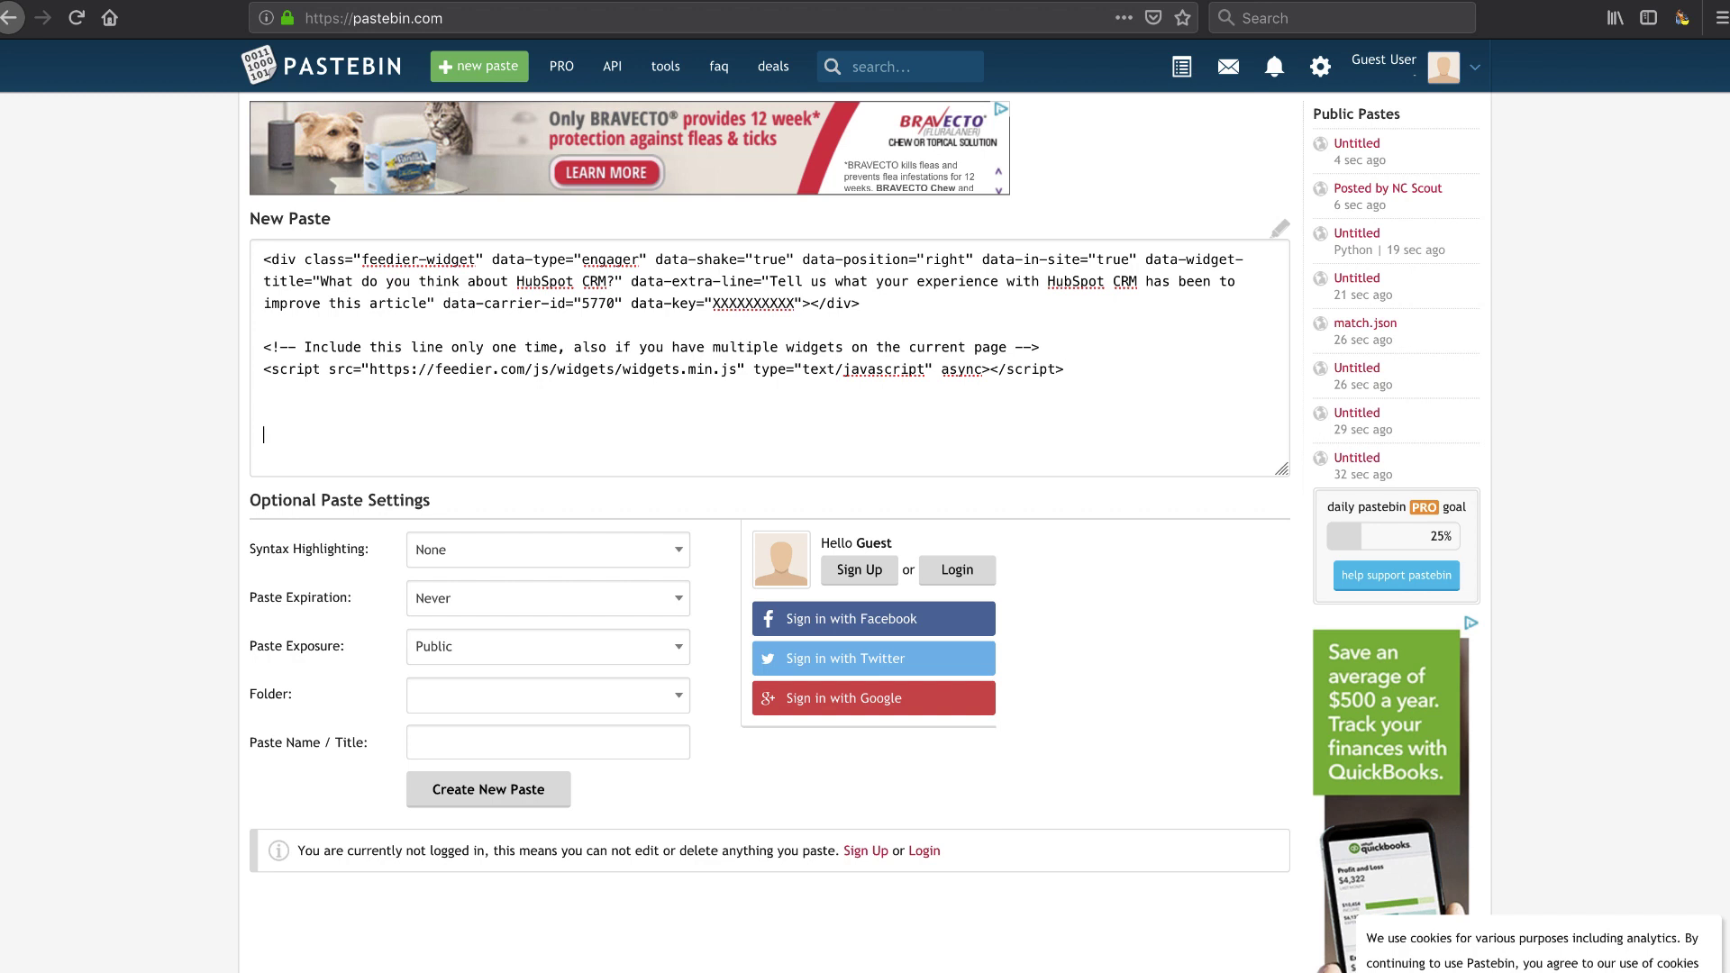
key(ctrl+v)
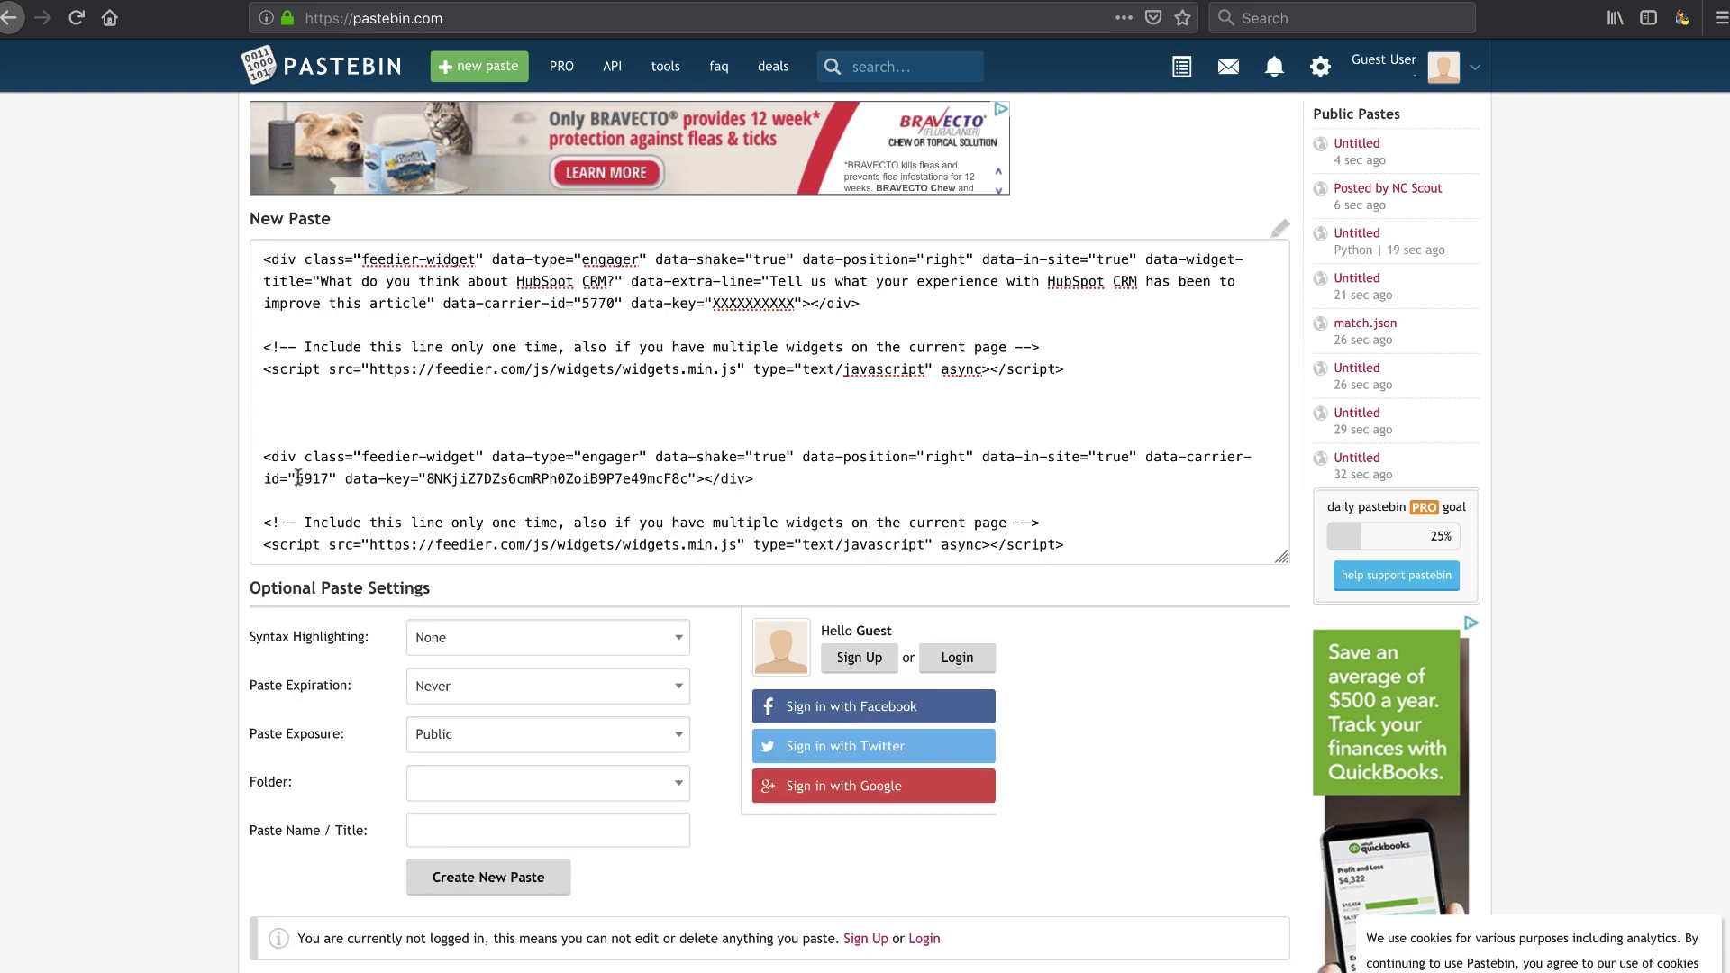
- In the customised snippet, set data-carrier-id to 5917 and replace the placeholder data-key with the key from the copied code
drag(298, 478, 325, 478)
drag(581, 303, 616, 304)
key(ctrl+v)
drag(428, 478, 684, 481)
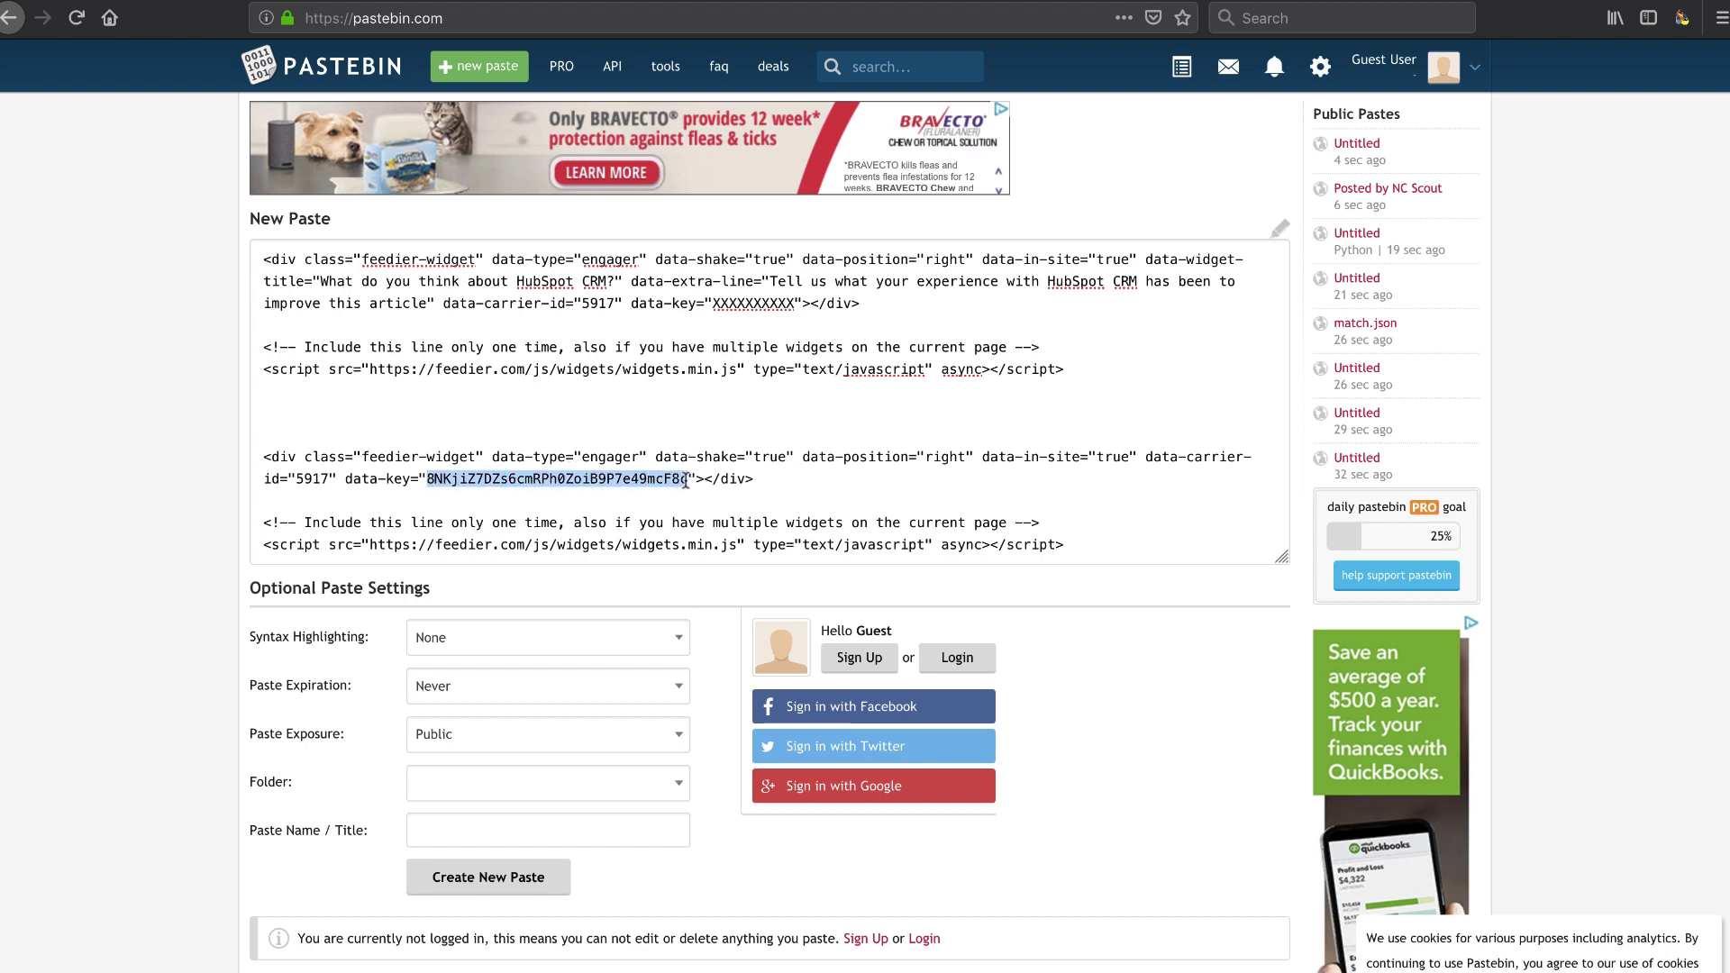
drag(712, 302, 794, 309)
key(ctrl+v)
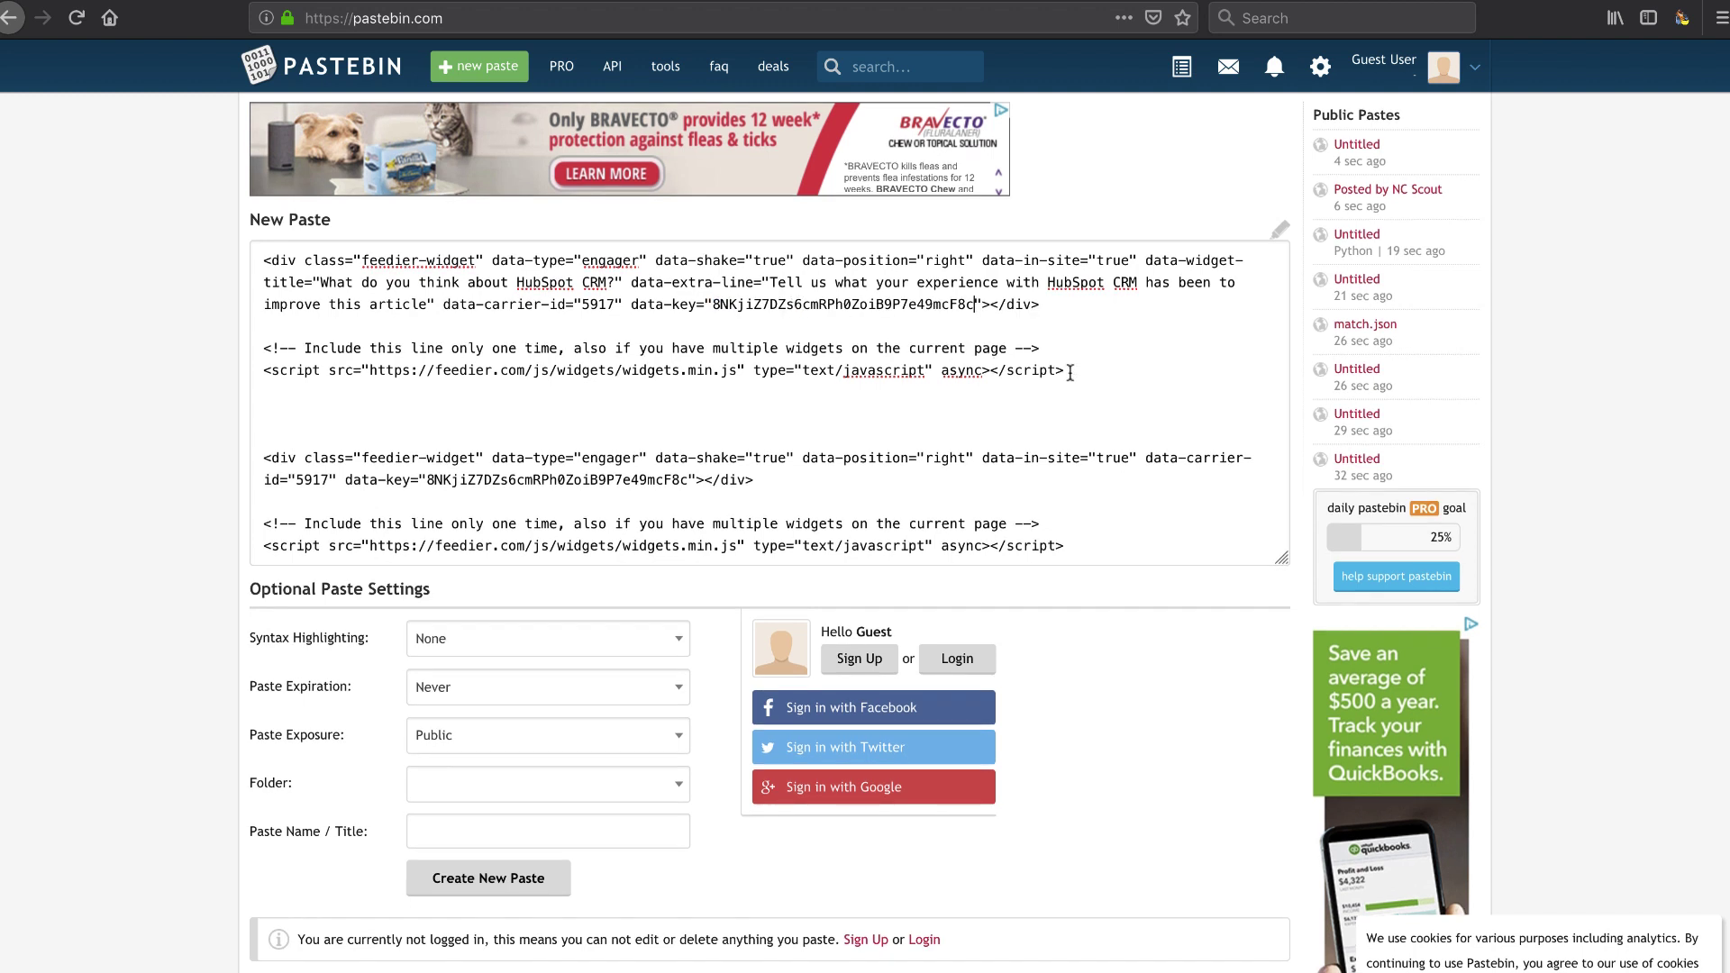
- Copy the whole customised snippet, switch to Google Tag Manager and start a new tag named "Feedier Hubspot"
drag(1069, 370, 215, 258)
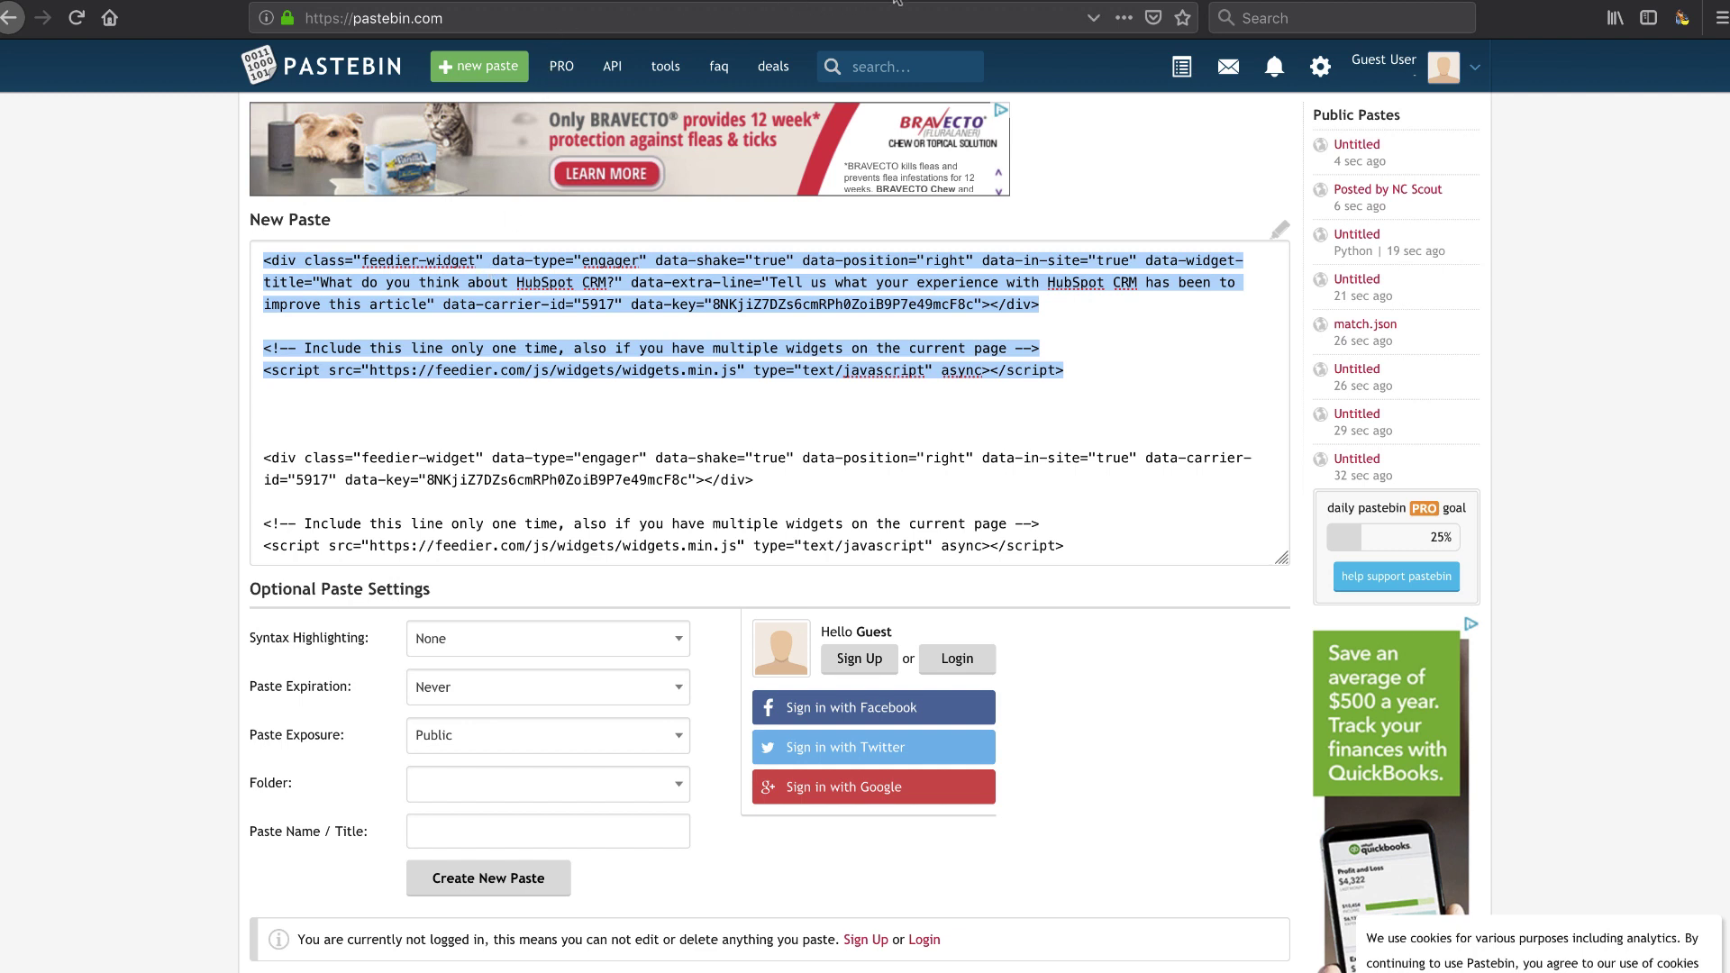
click(847, 8)
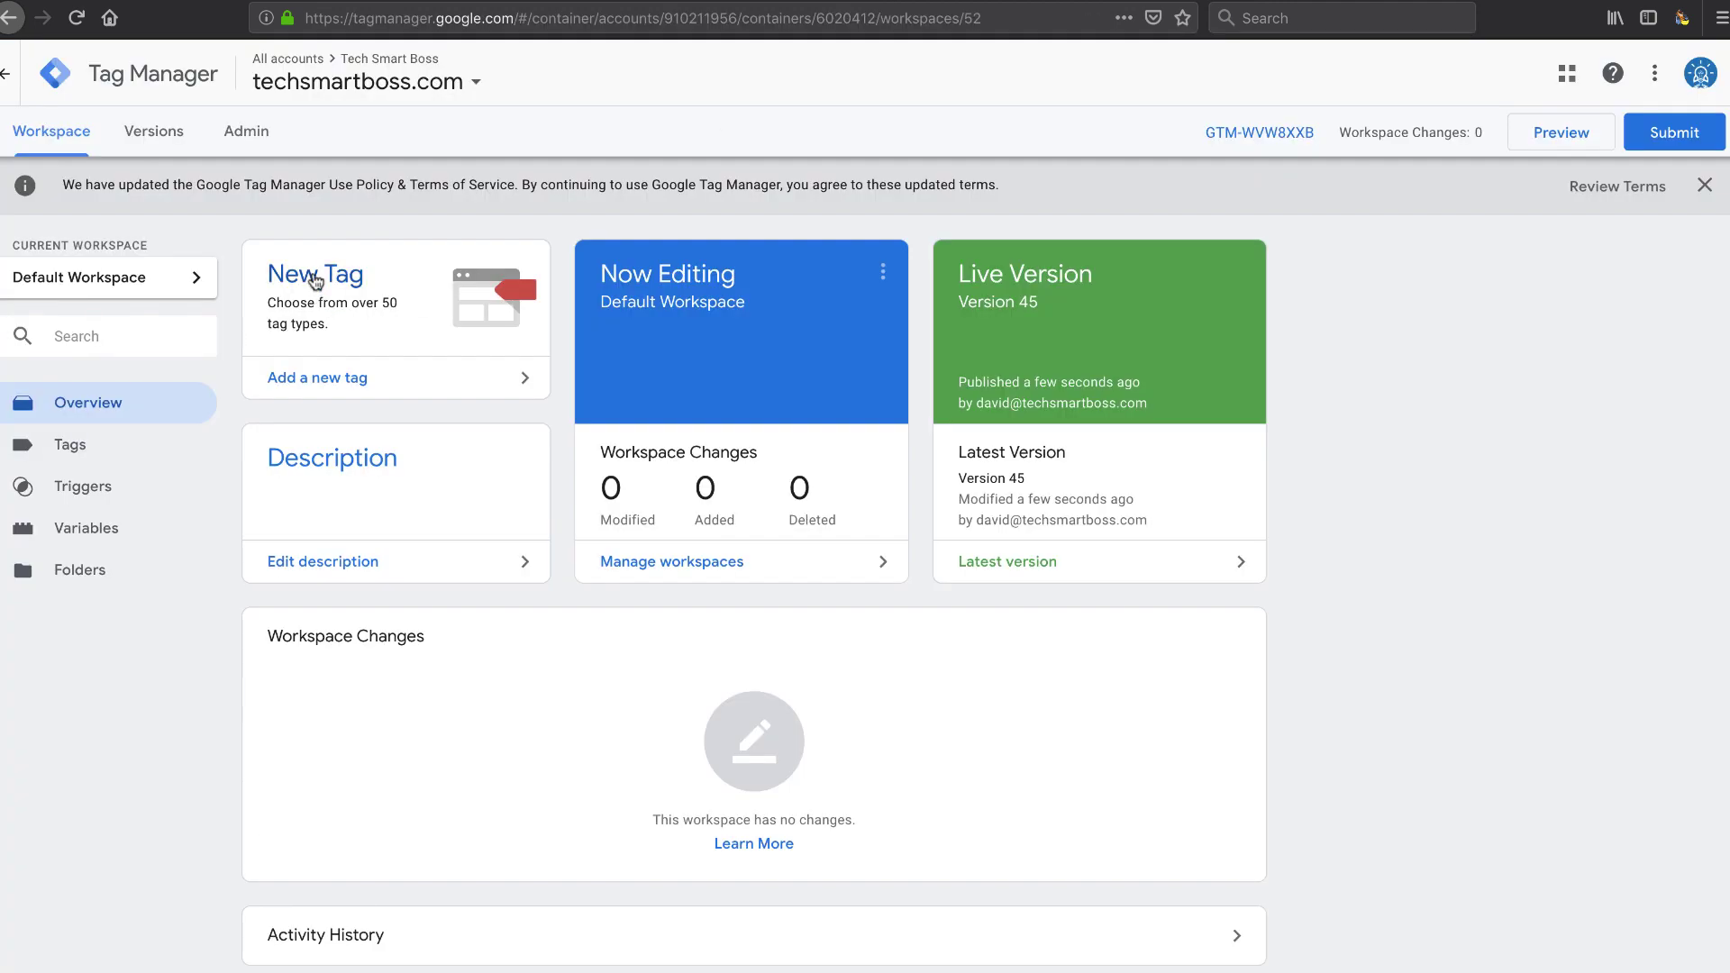
click(315, 281)
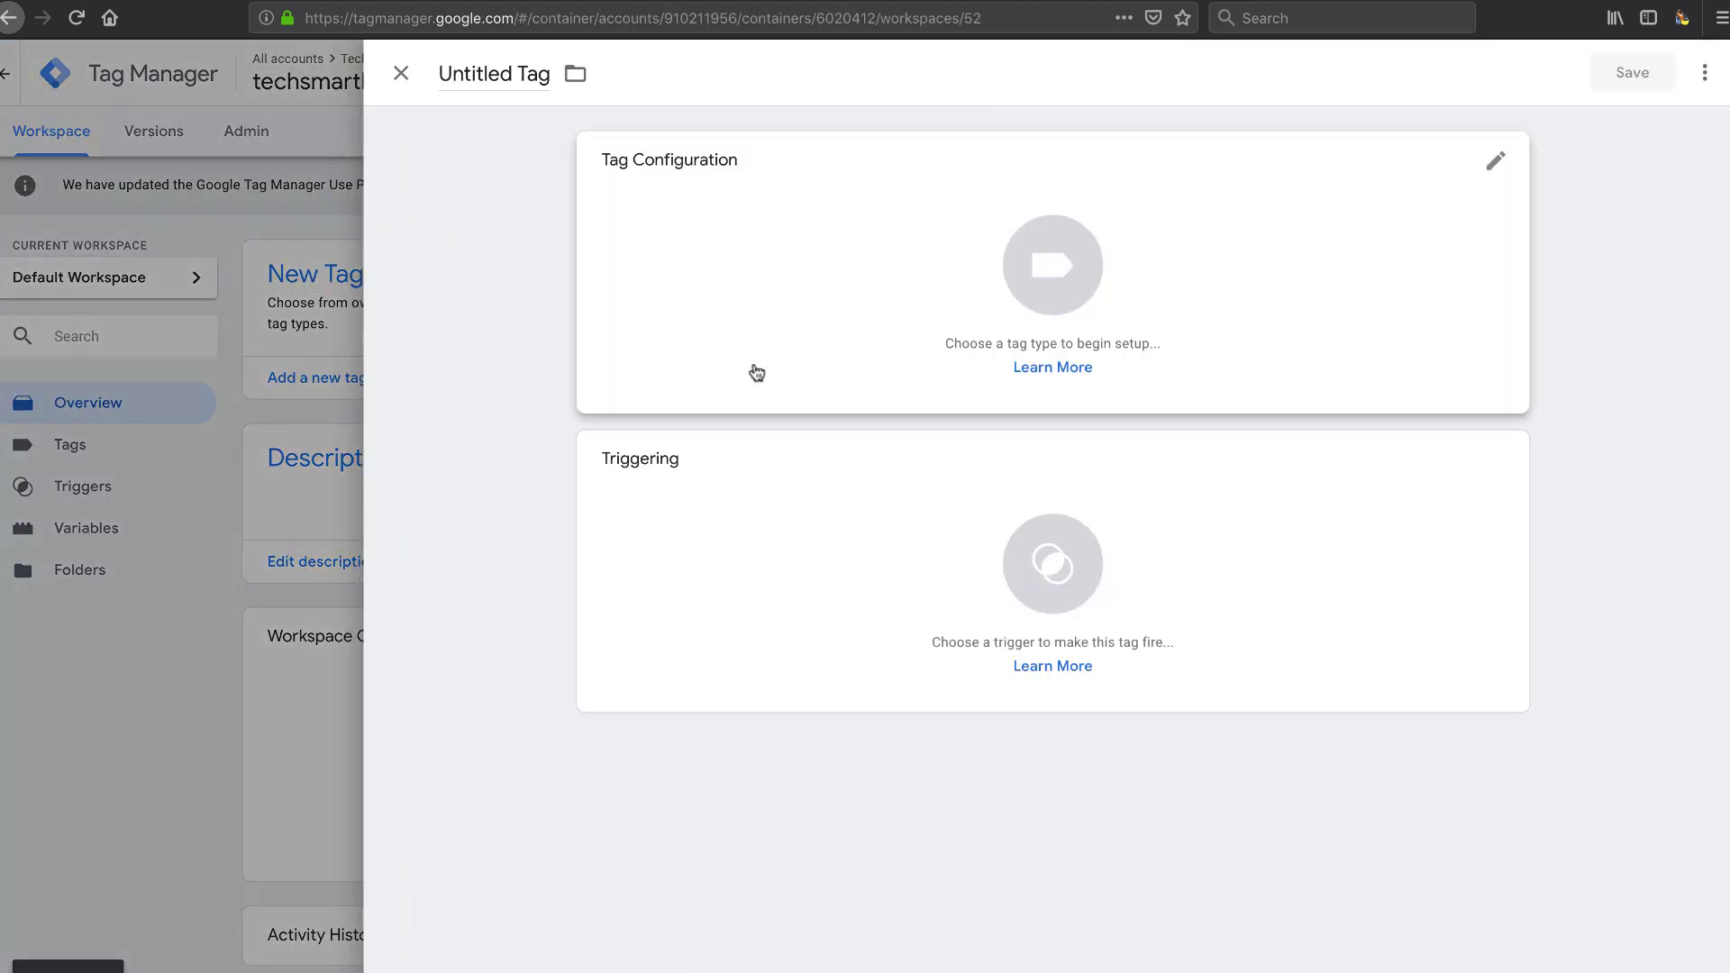
click(487, 72)
text(Dee)
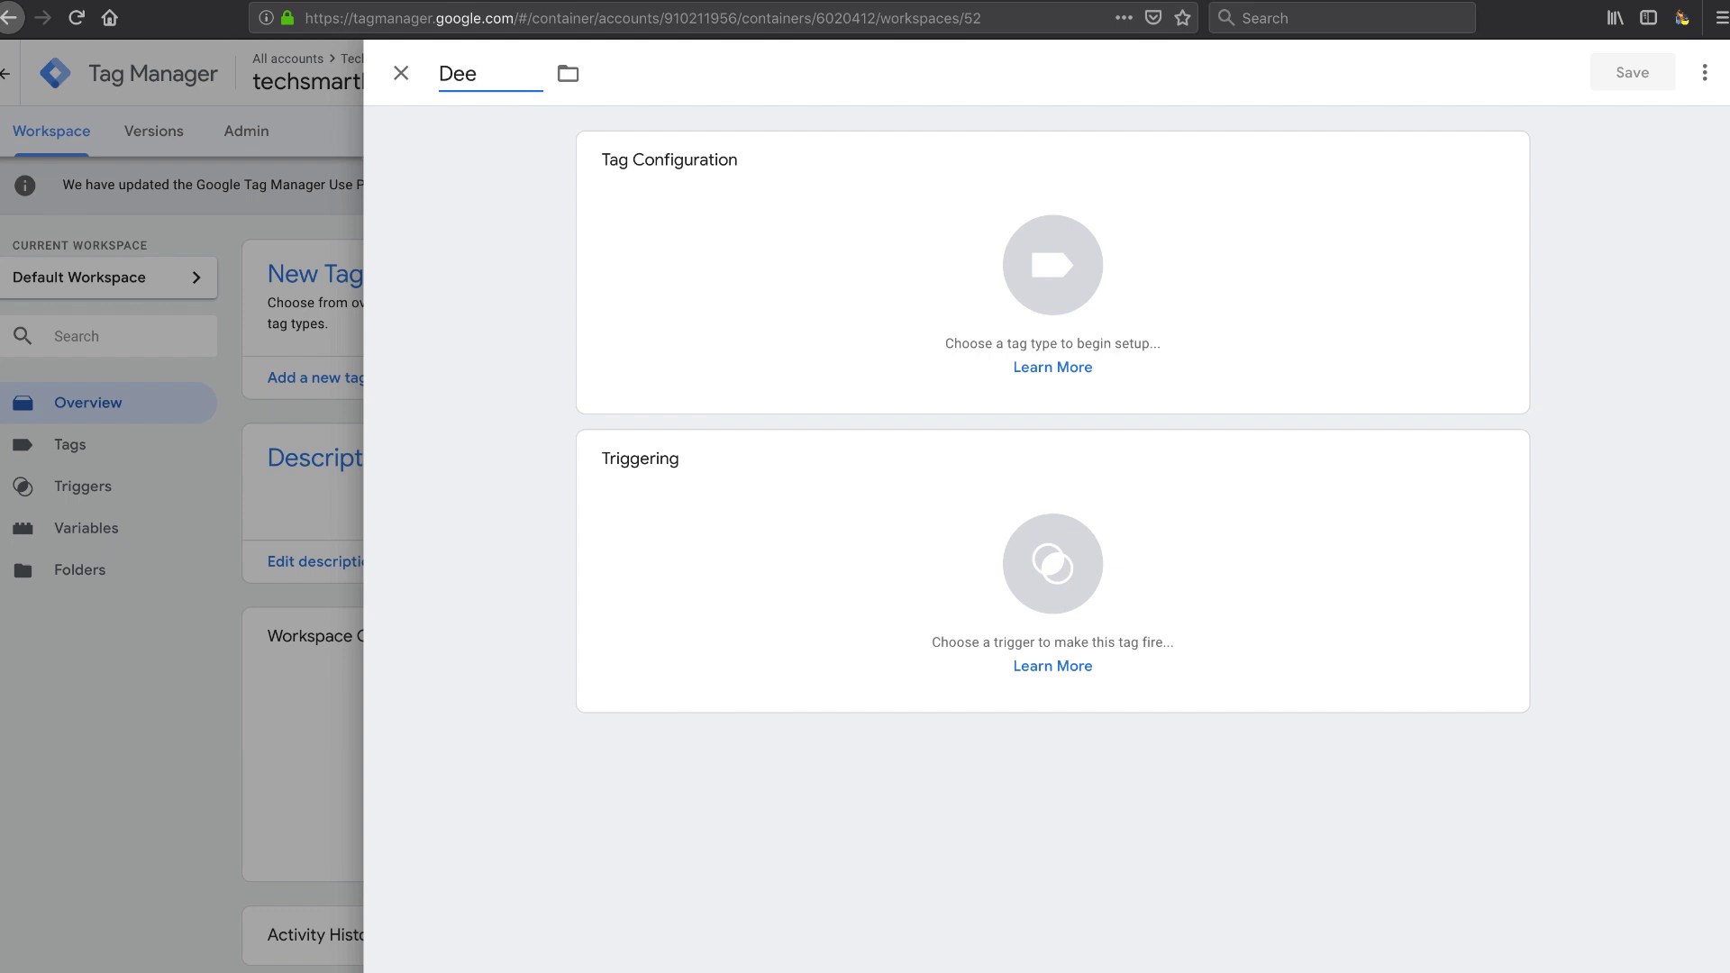
key(BackSpace)
text(Feedier Hubspot)
- Set the tag type to Custom HTML and paste the customised widget code, including its data key, as the HTML
click(1174, 340)
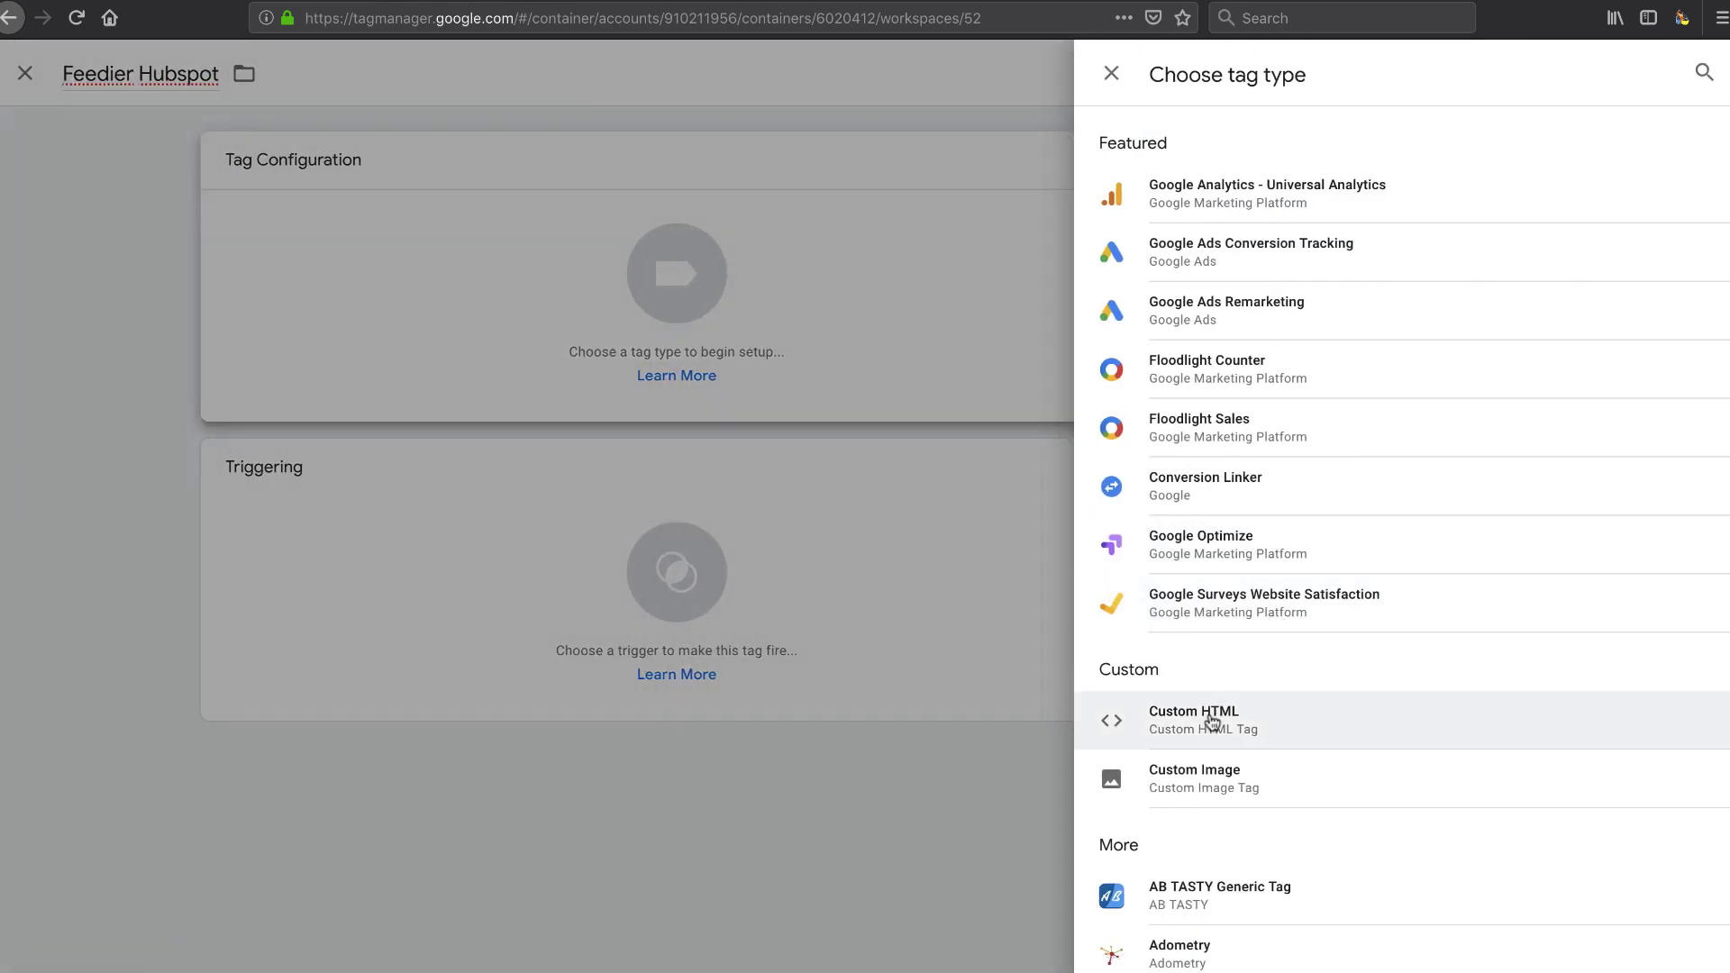
click(1218, 714)
key(ctrl+v)
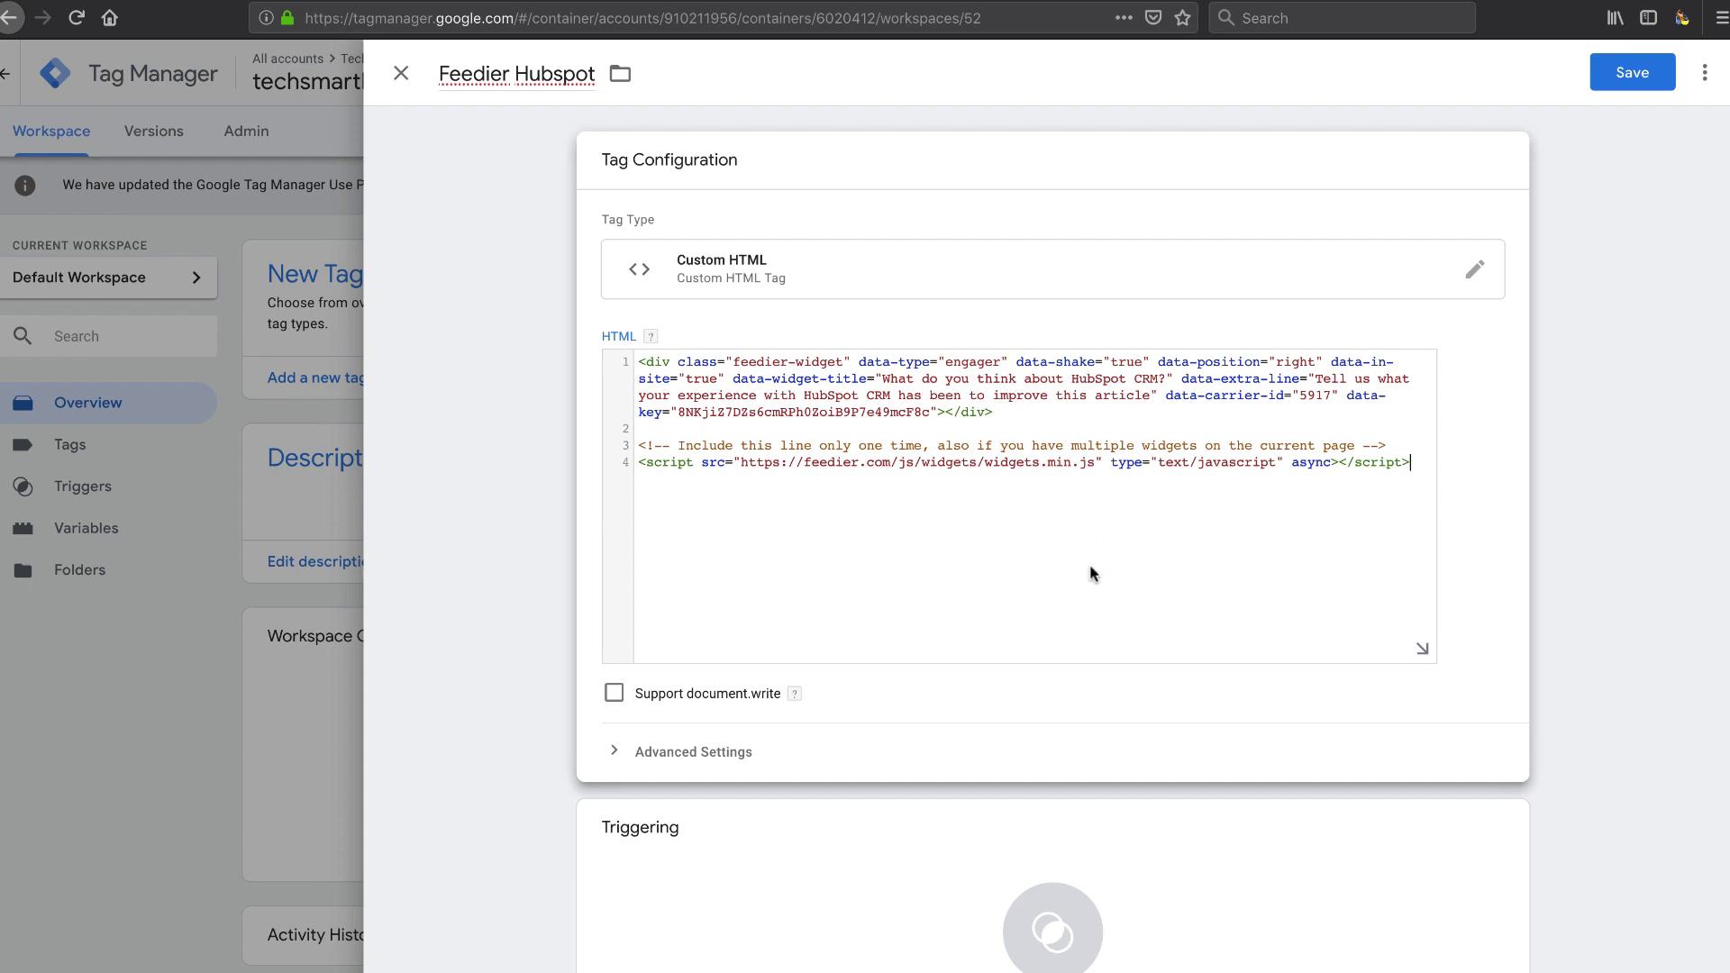
- Assign the Hubspot Page trigger to the tag and save it
click(1023, 840)
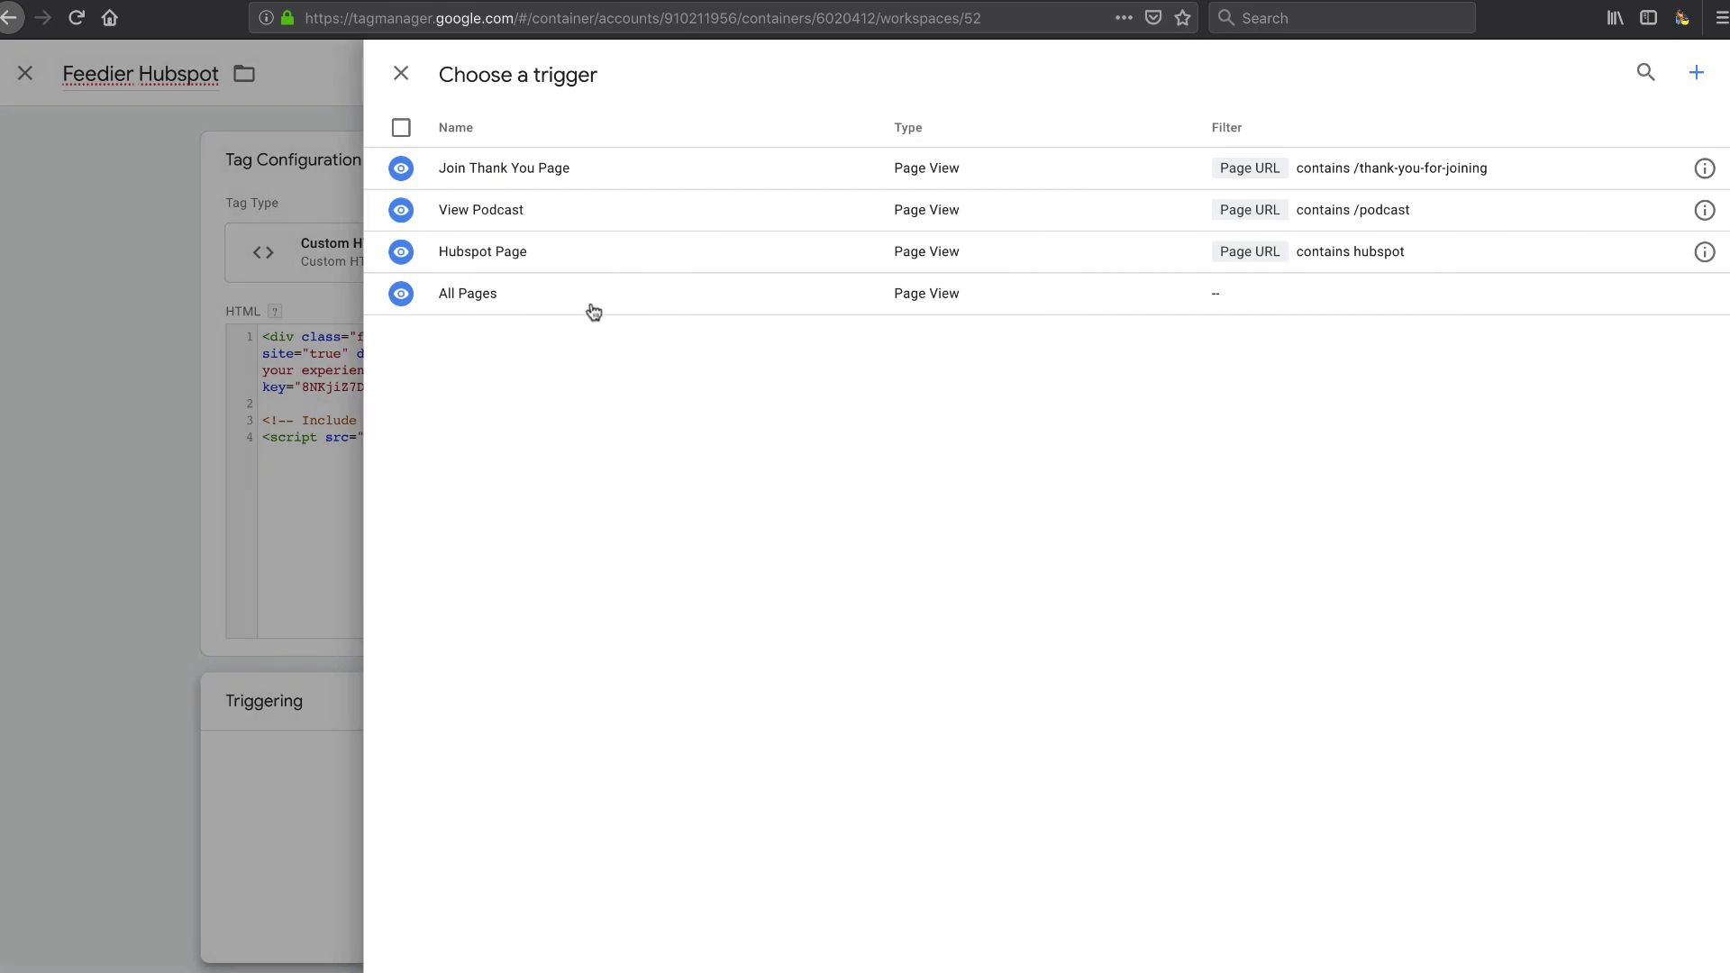
click(456, 252)
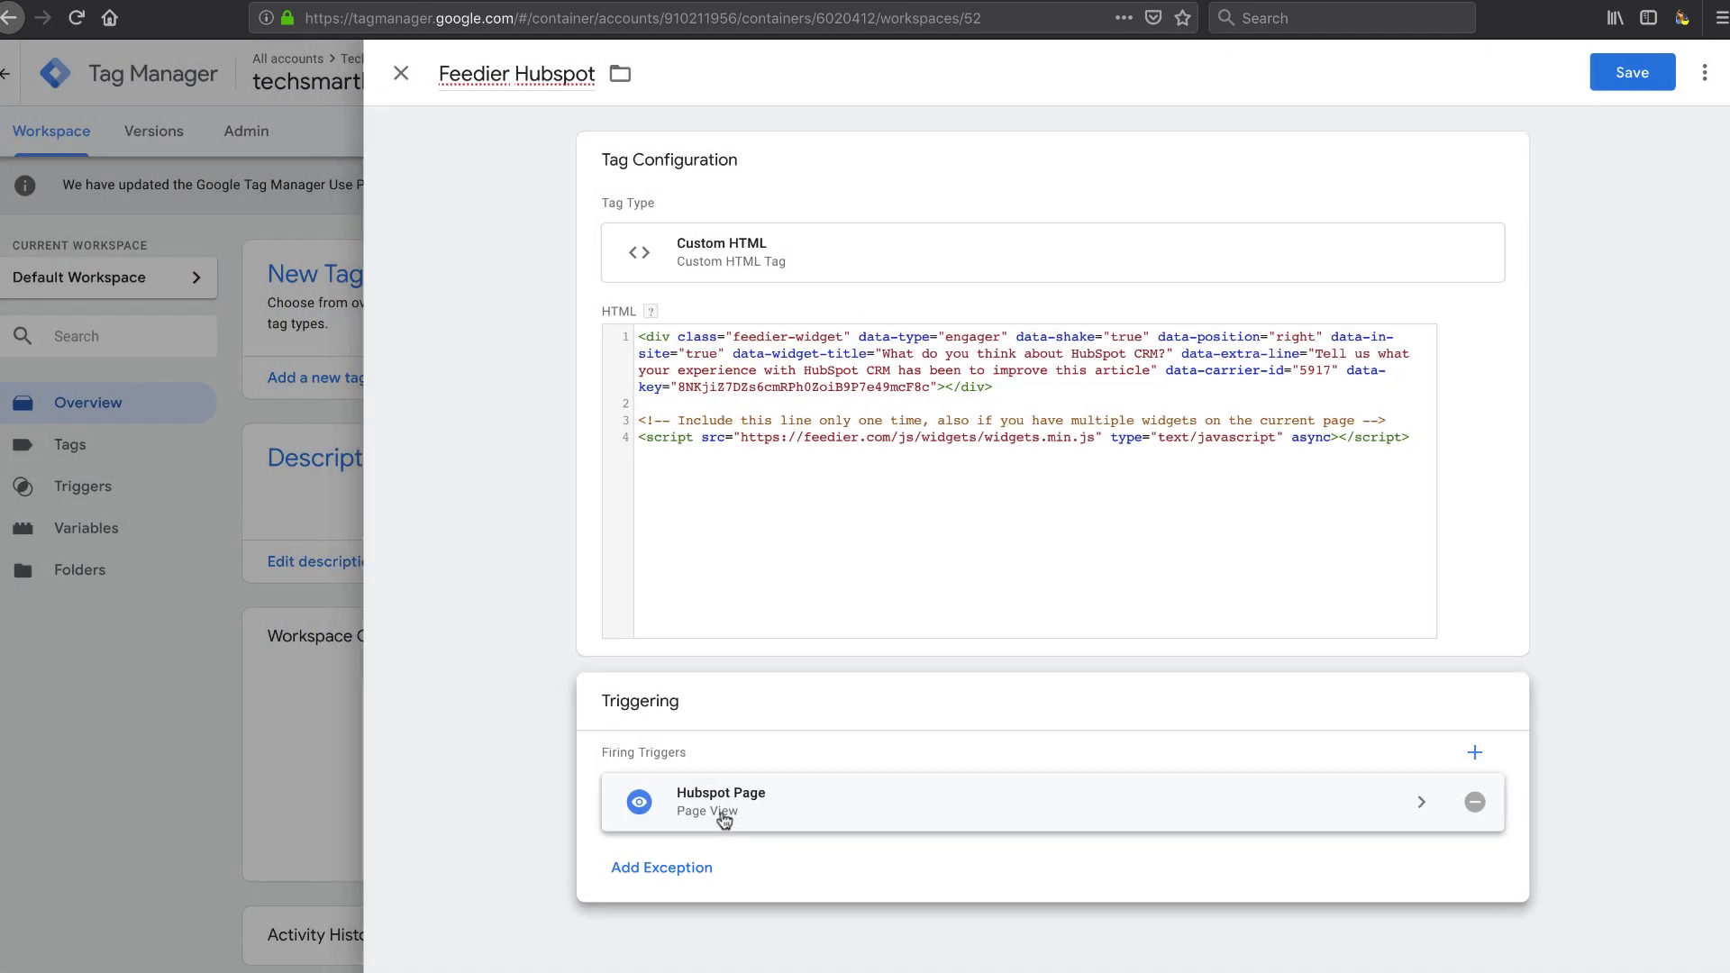
click(1632, 72)
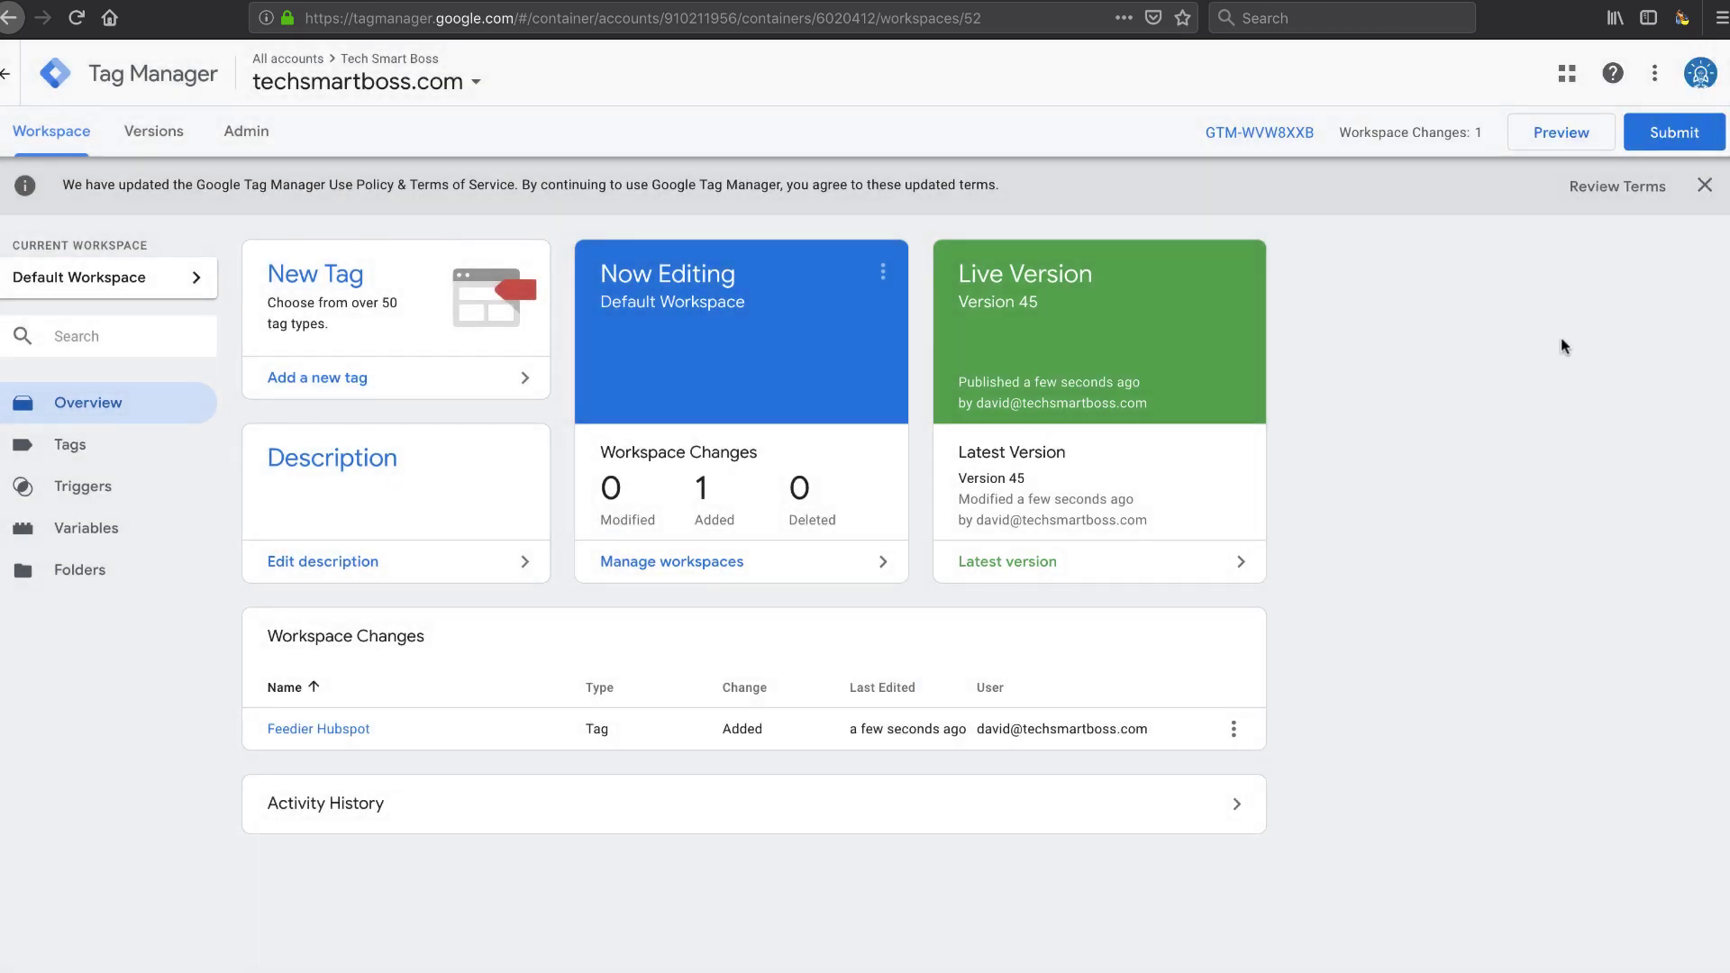
- Submit and publish the workspace changes to the Live environment, leaving the version name and description empty
click(1672, 133)
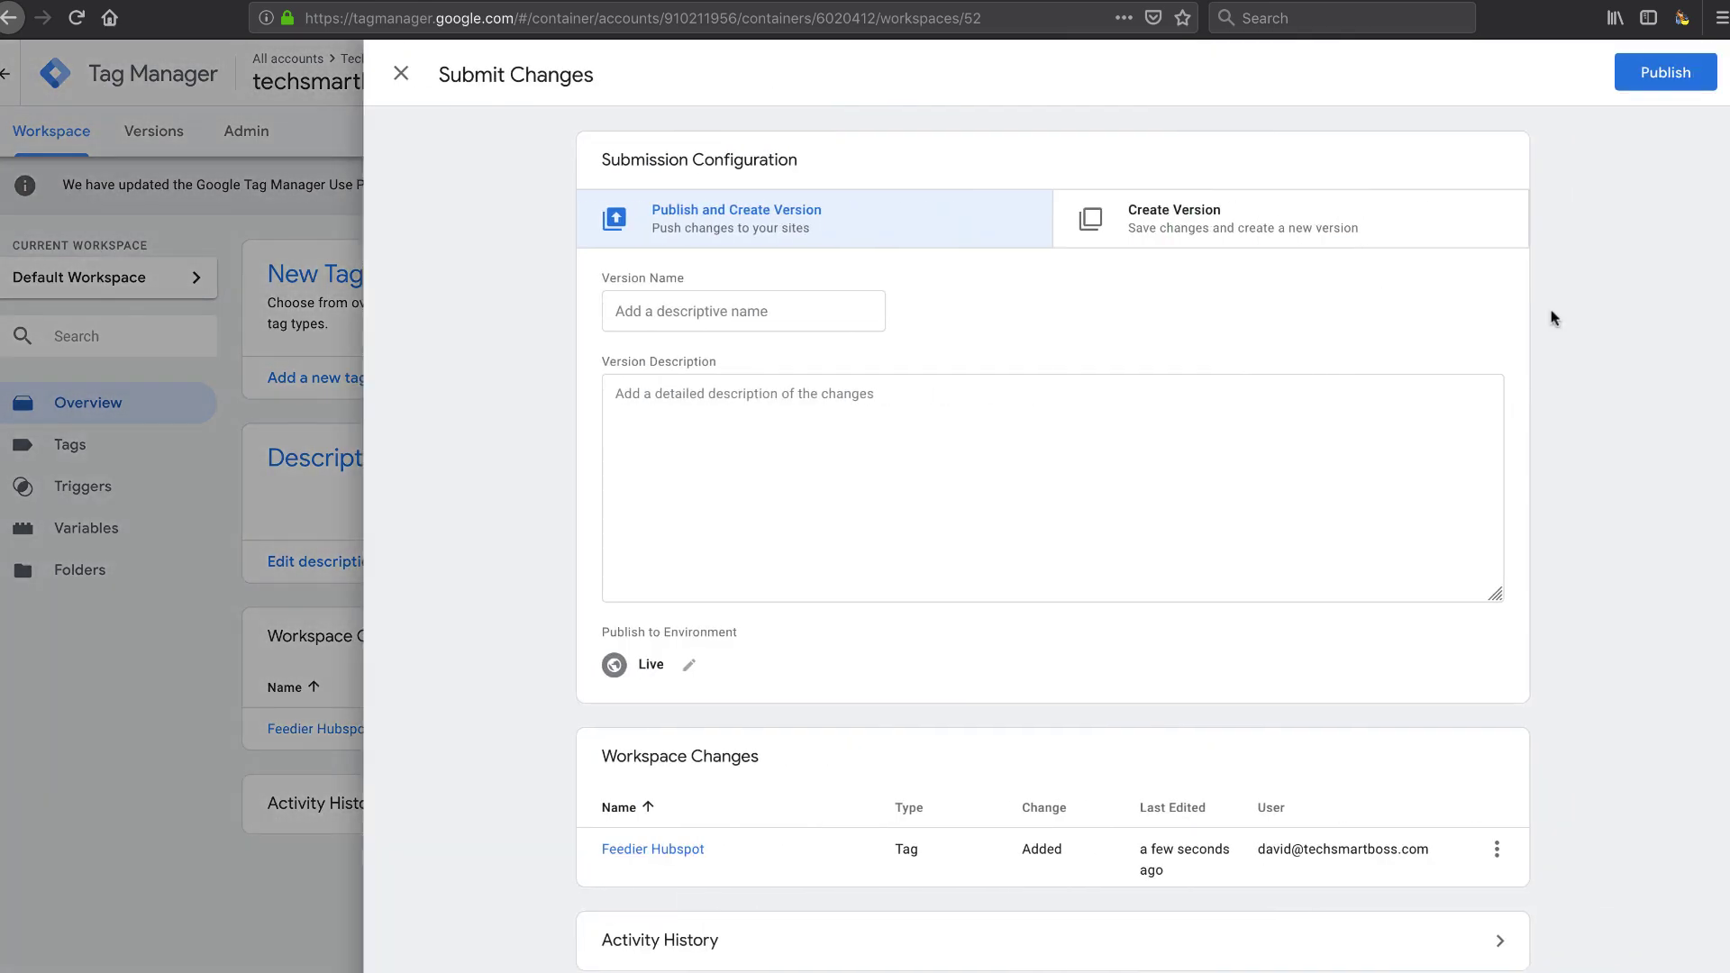
click(1660, 79)
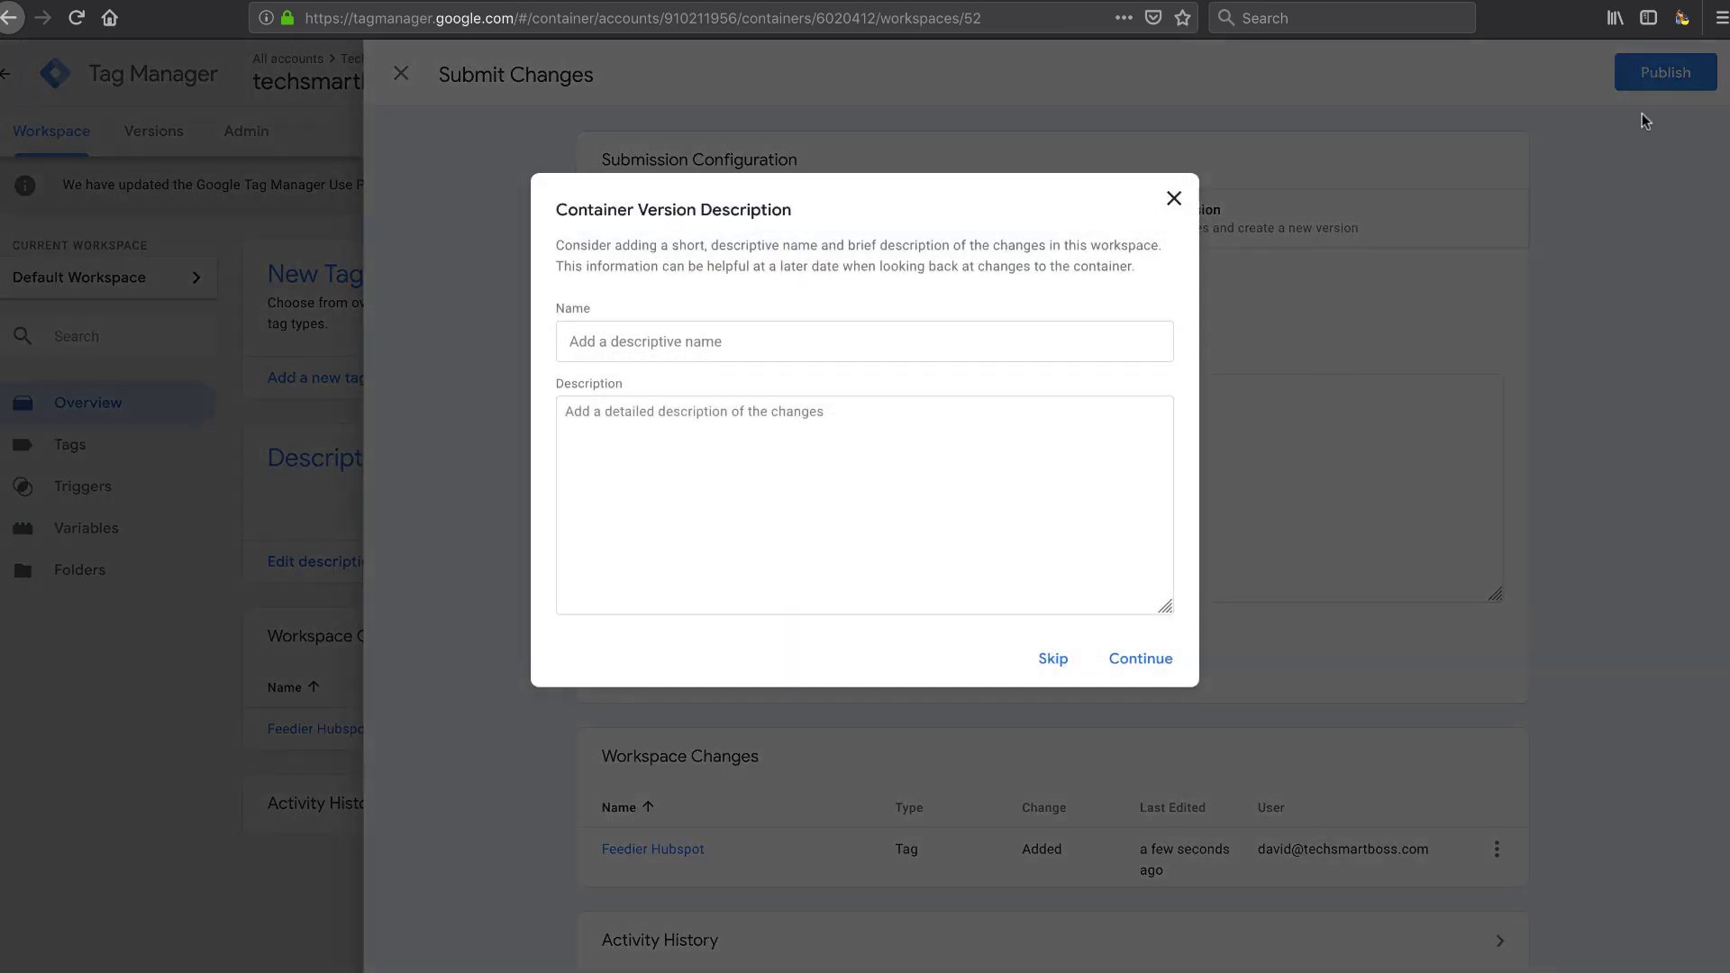
click(1156, 660)
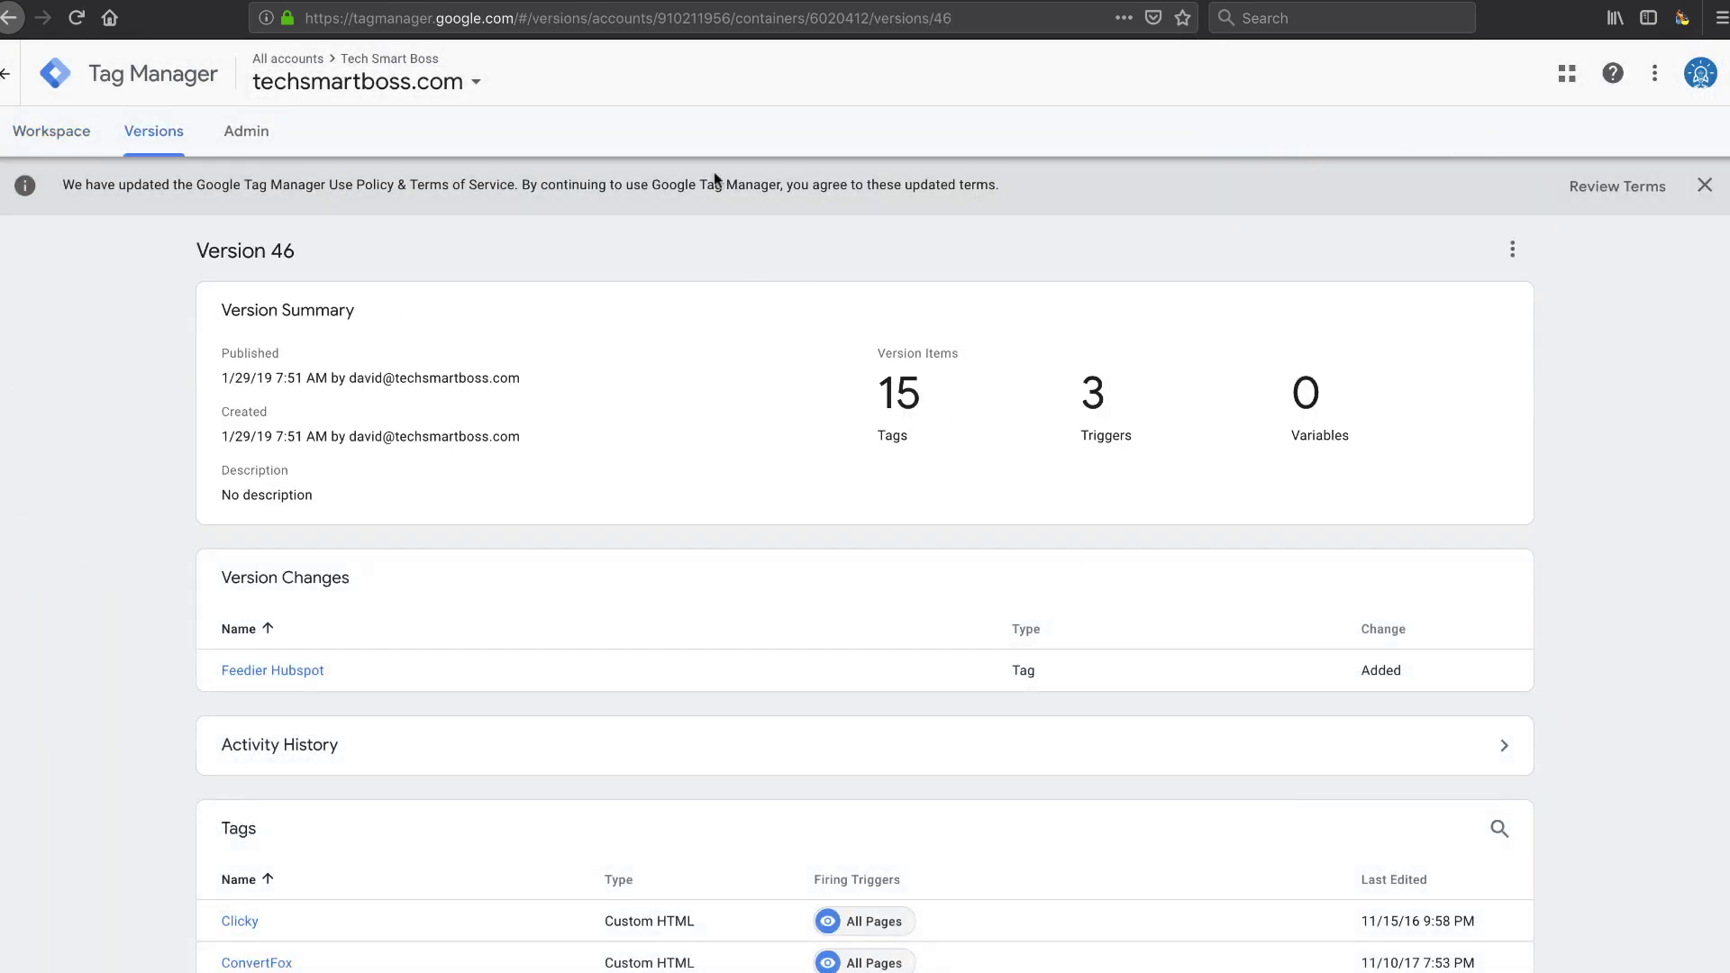
- Switch to the website's "Getting Started with HubSpot CRM and Overview (2018)" article and start the survey from its Feedier feedback widget
click(655, 2)
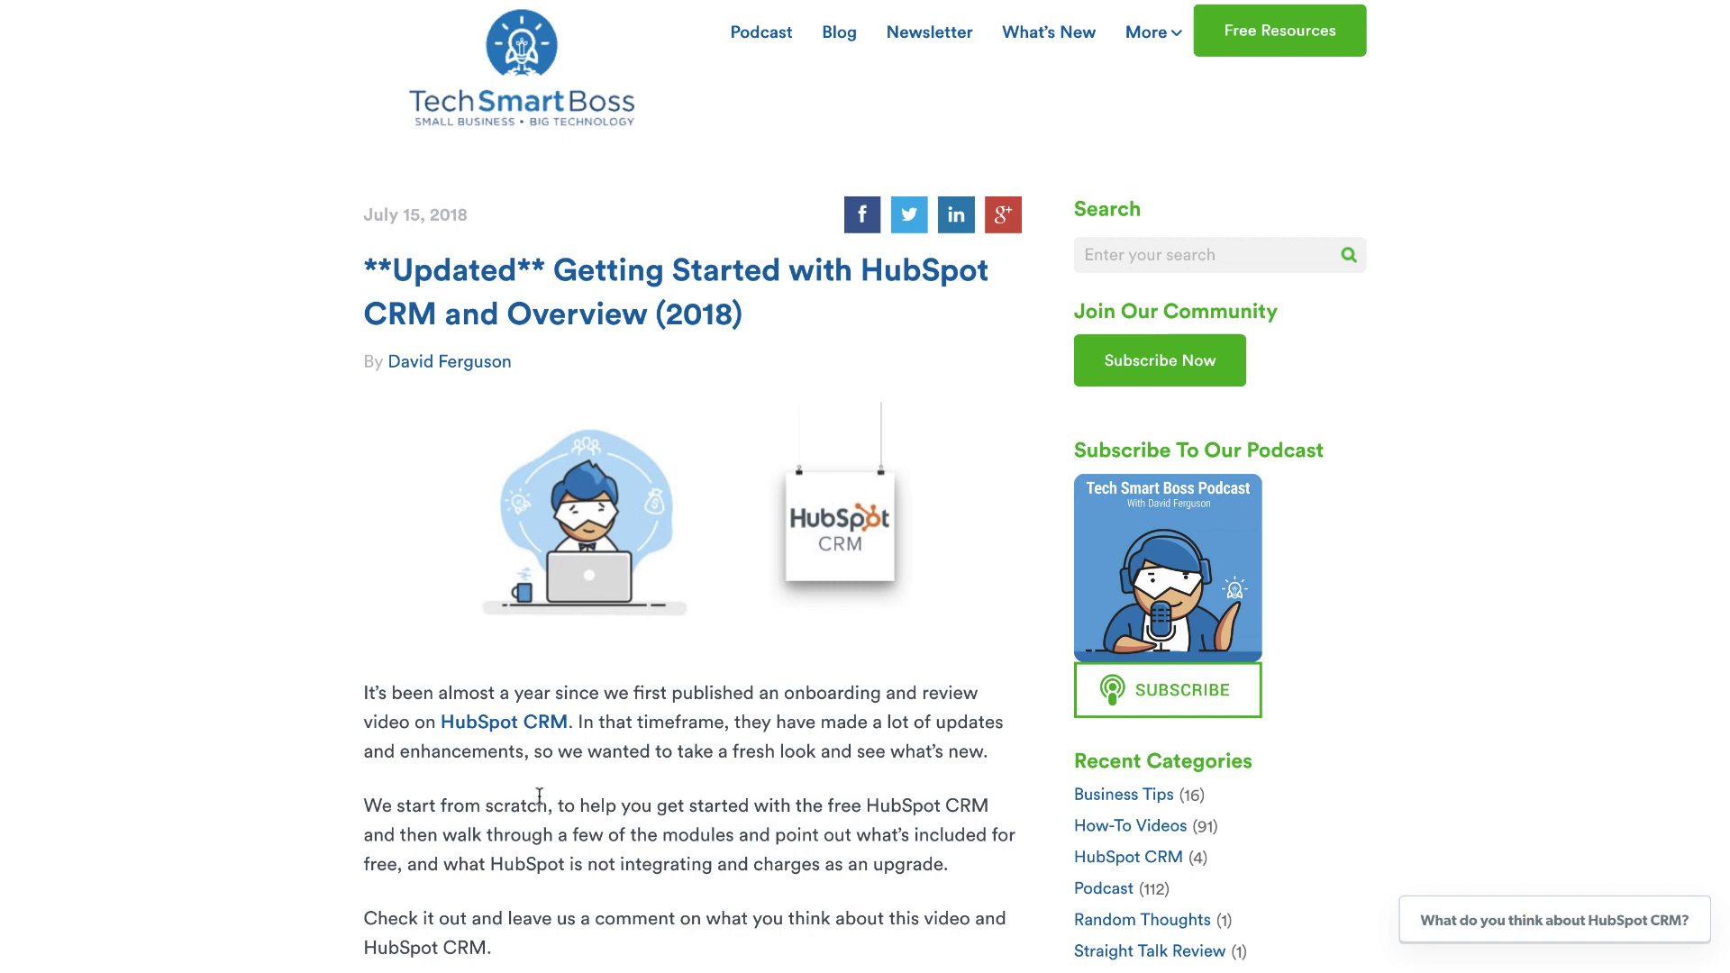
scroll(539, 795, down, 3)
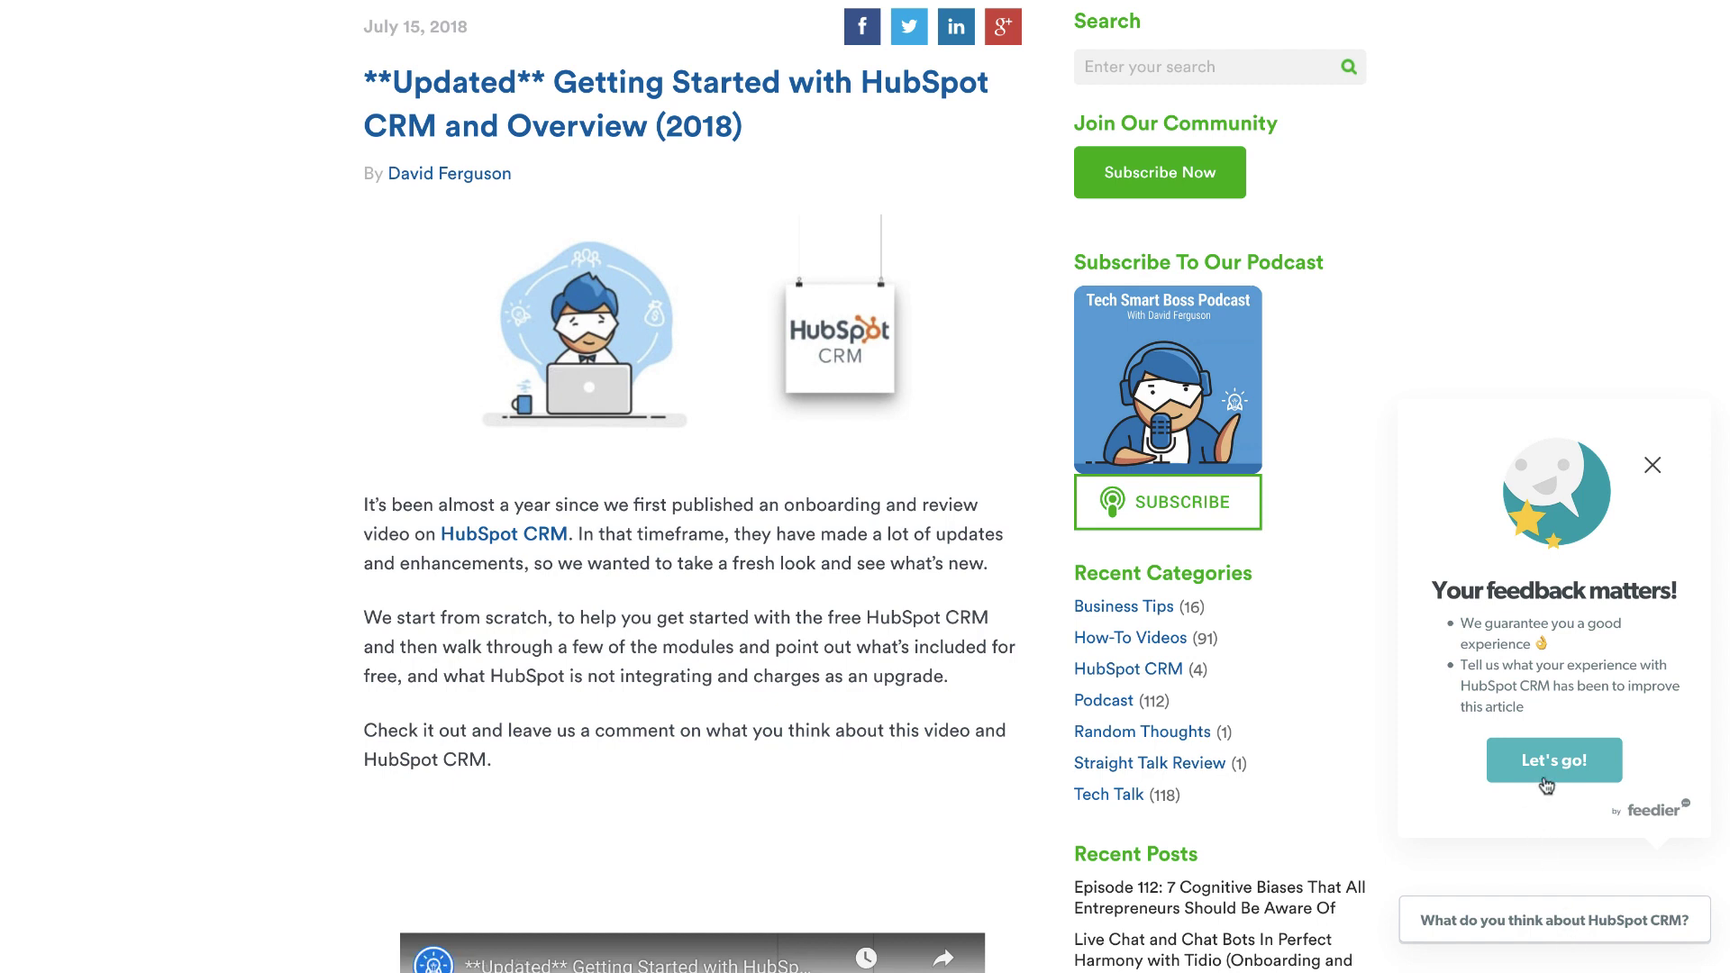
click(1551, 767)
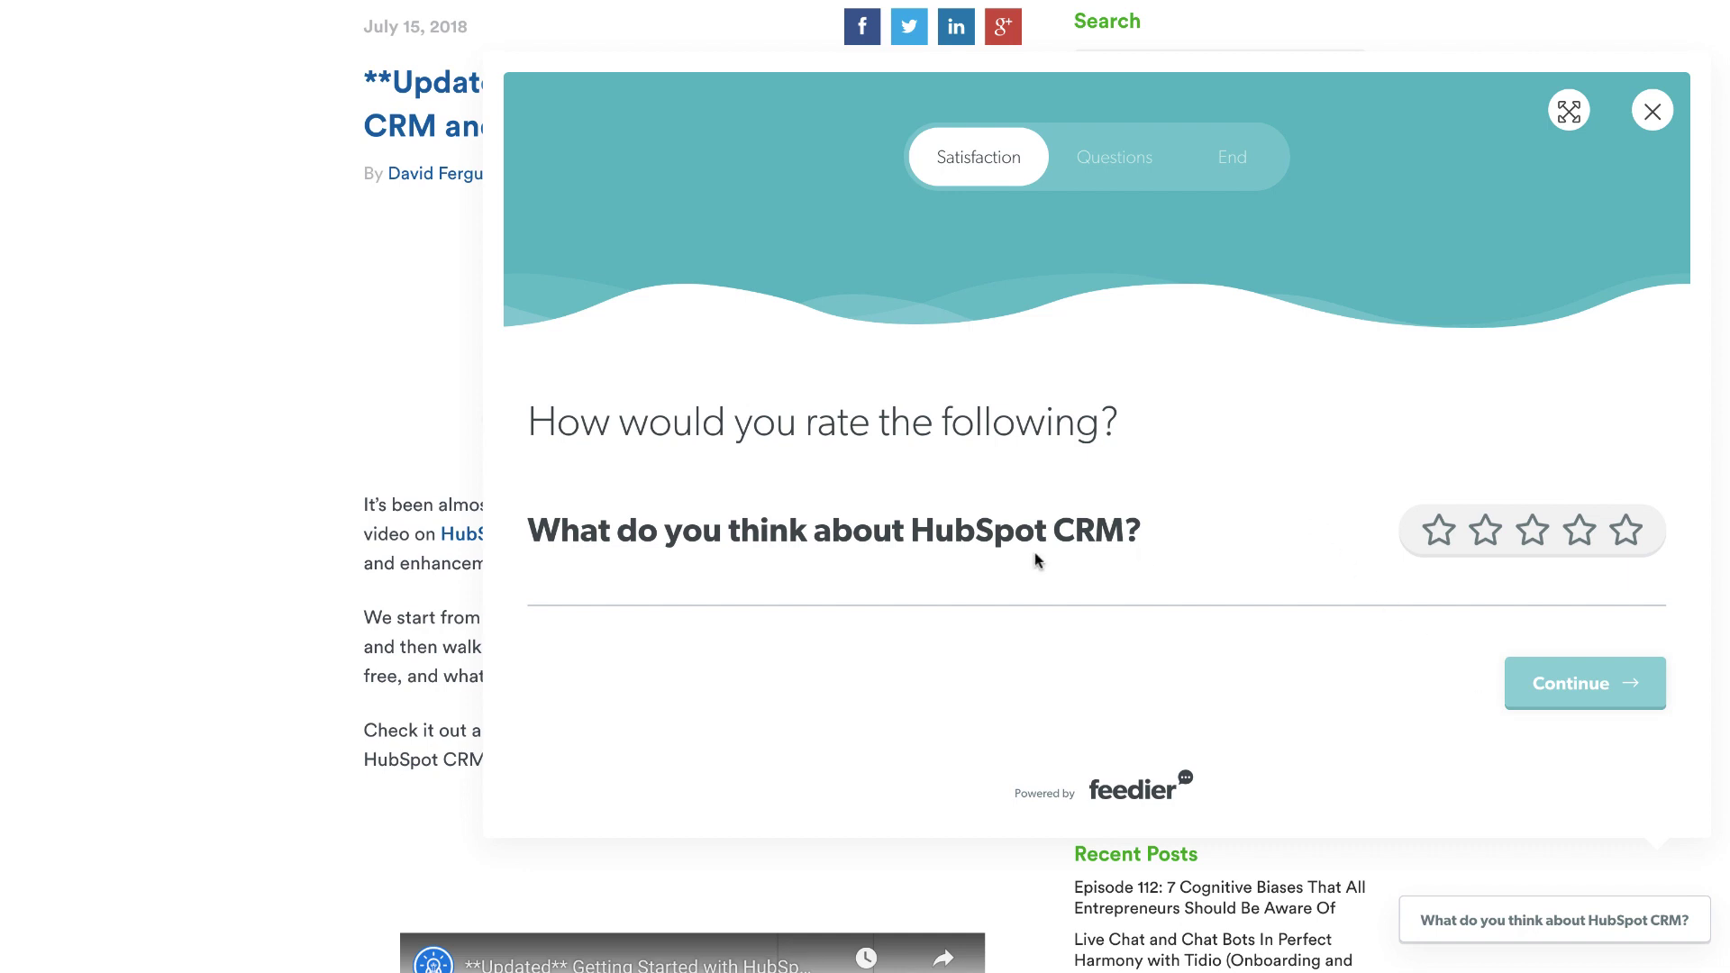
- Rate HubSpot CRM two stars, answer the improvement question with the test text "sfgsdfnslfjdslkjfdskjfsdkjfsl", and submit the feedback
click(1487, 538)
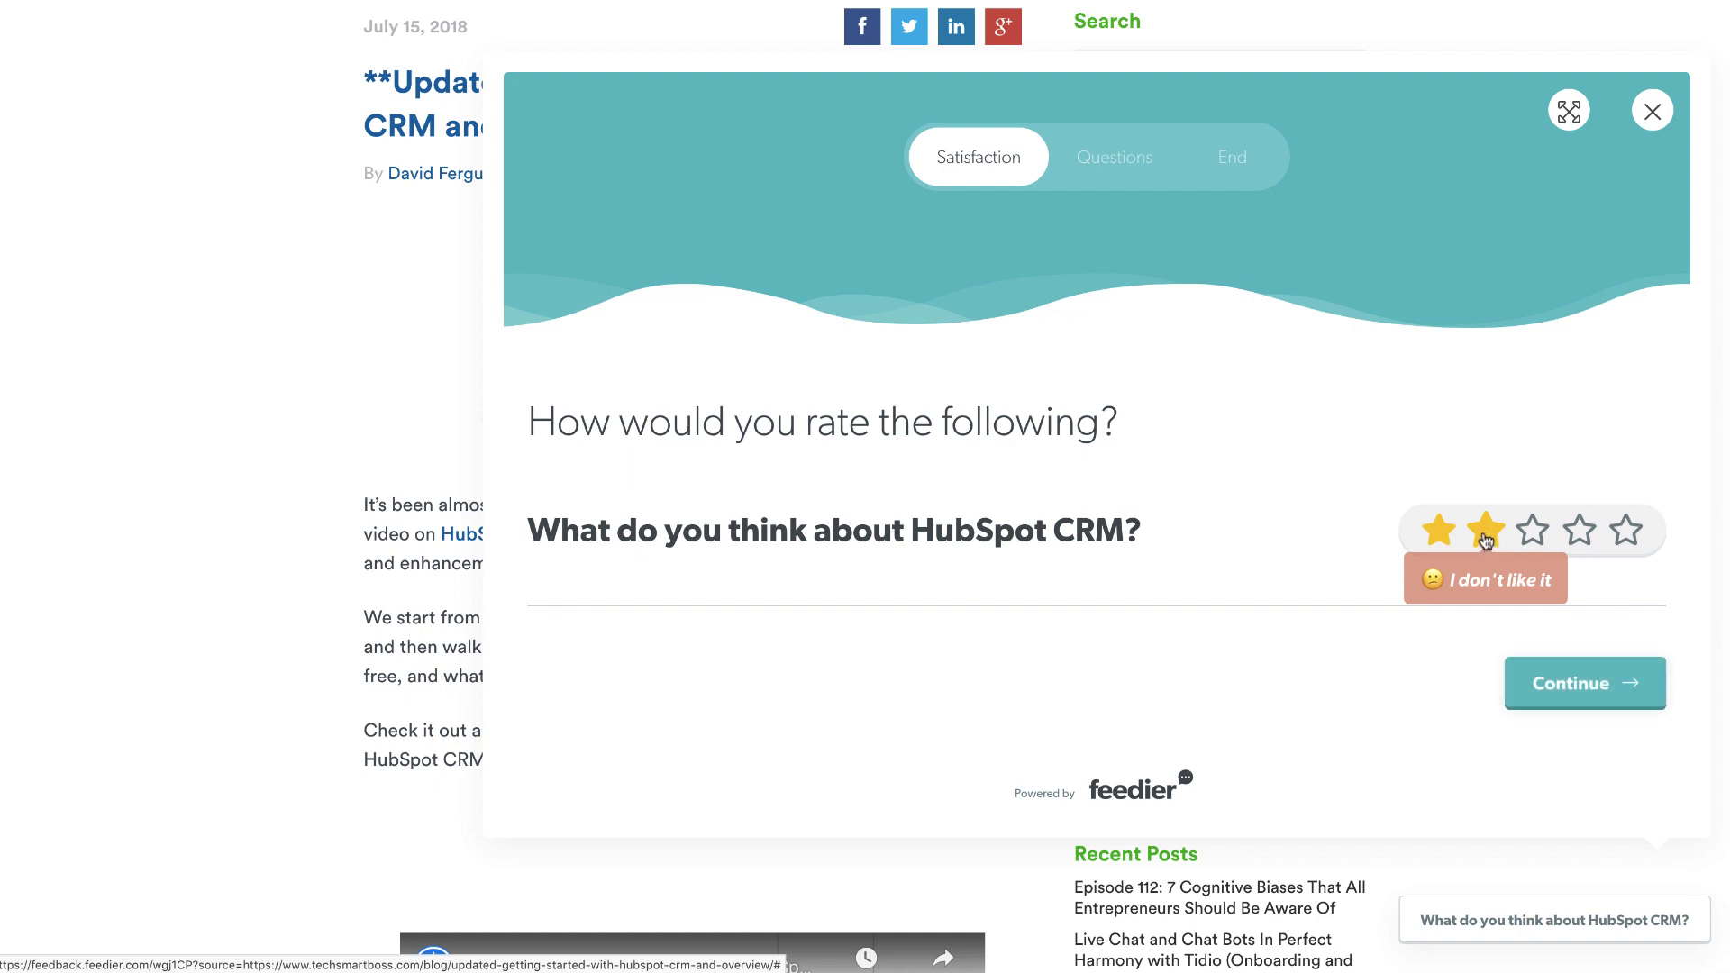
click(1602, 699)
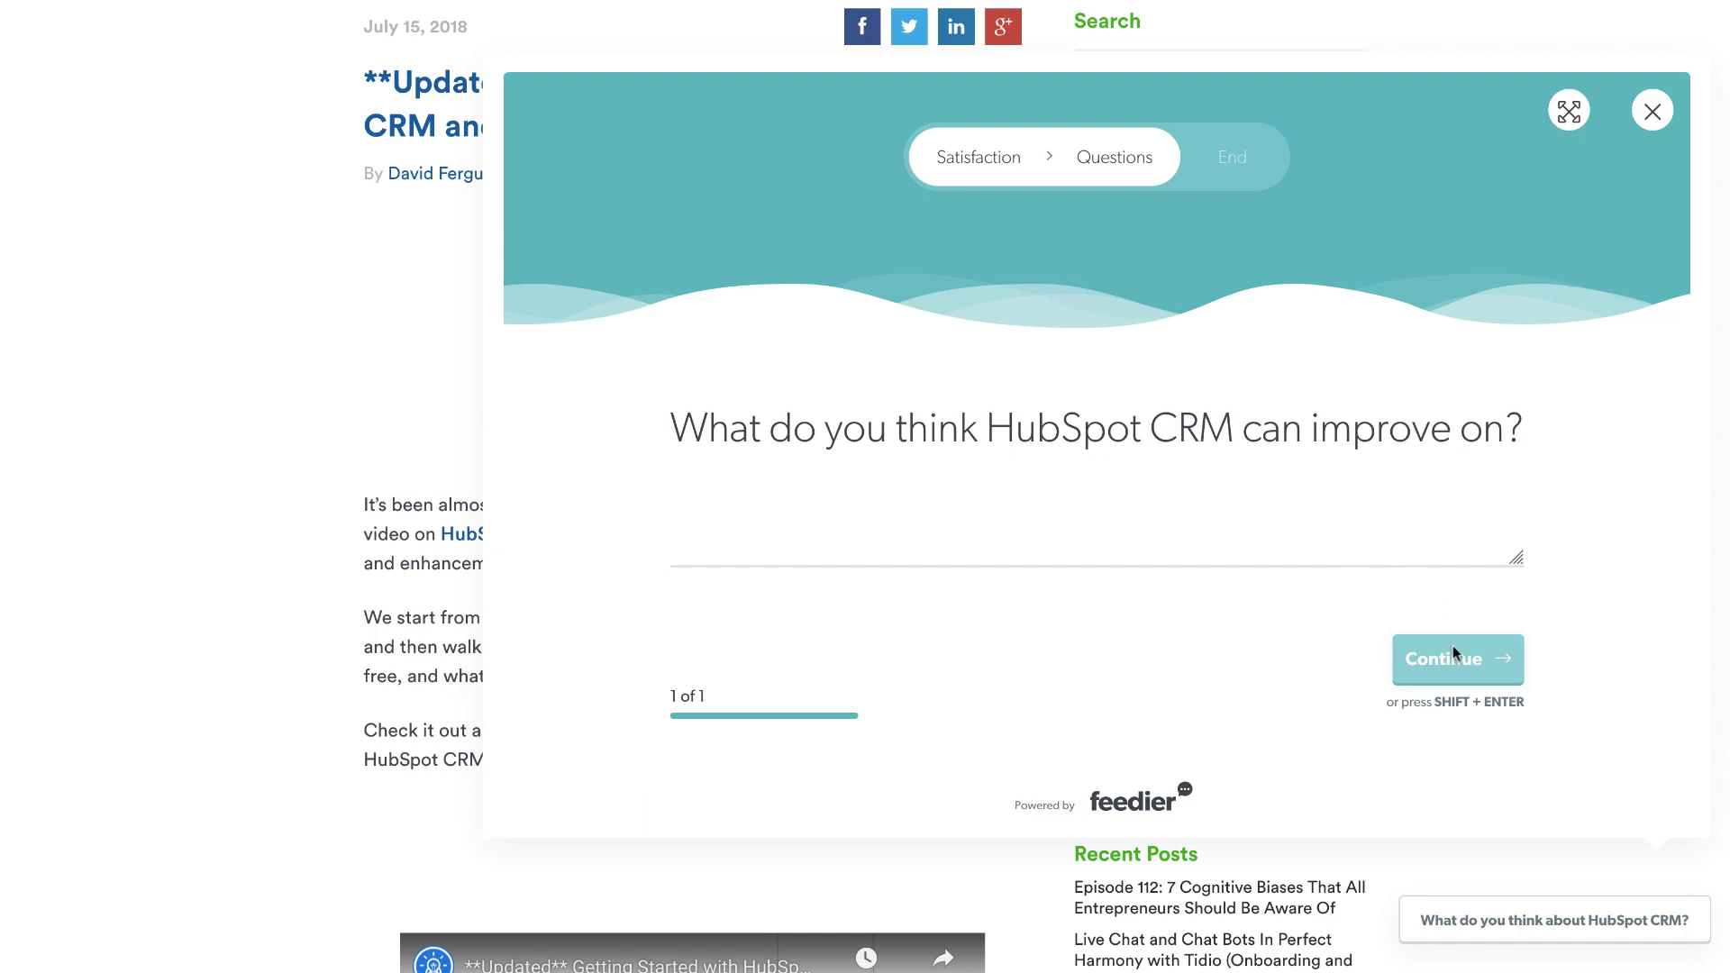
text(sfgsdfnslfjdslkjfdskjfsdkjfsl)
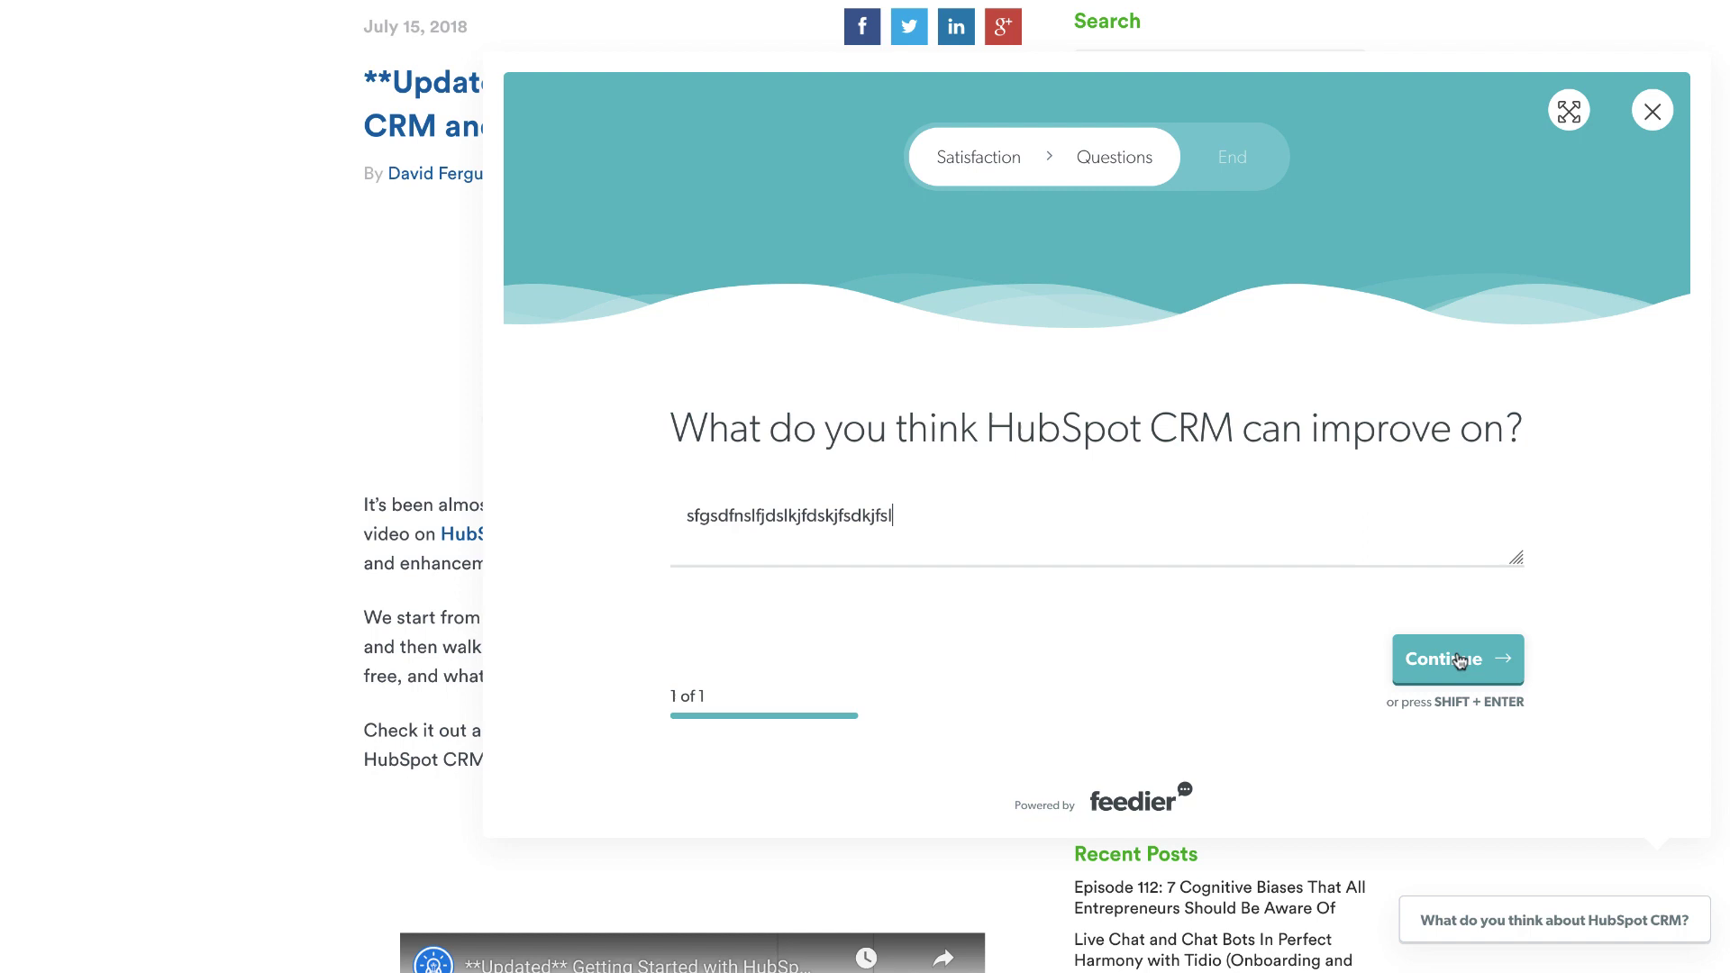
click(1455, 656)
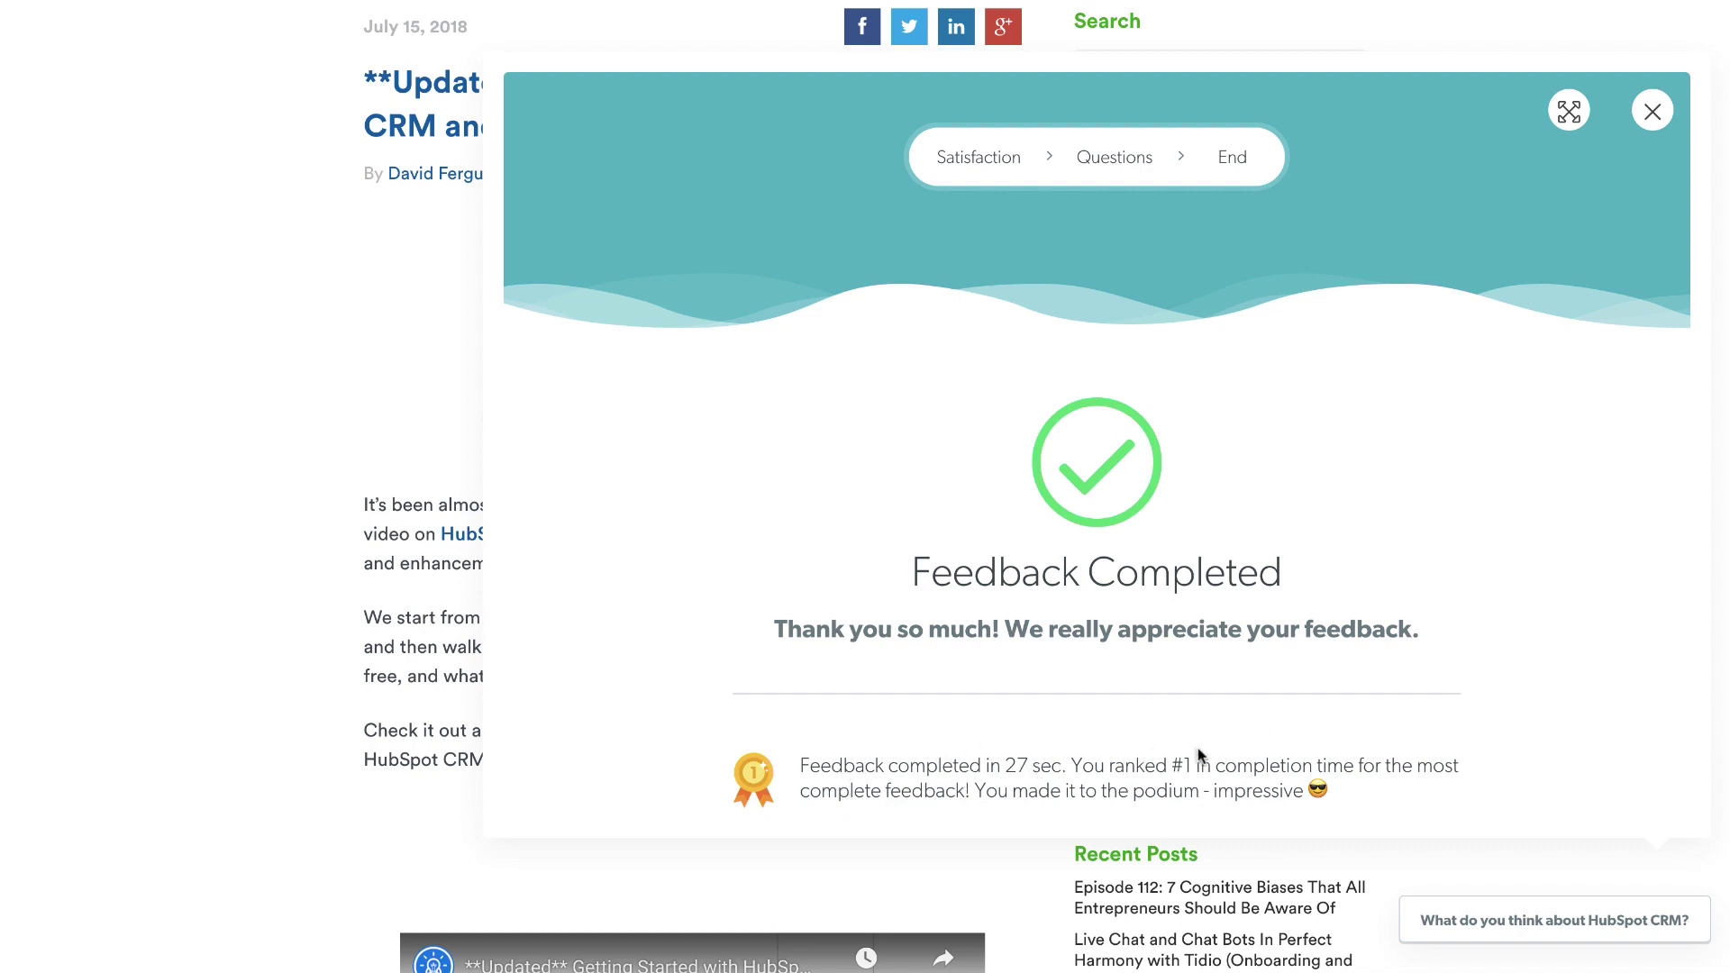
- Close the completed survey on the article and switch back to the HubSpot CRM Survey's Sharing page in Feedier
click(1650, 119)
click(1007, 384)
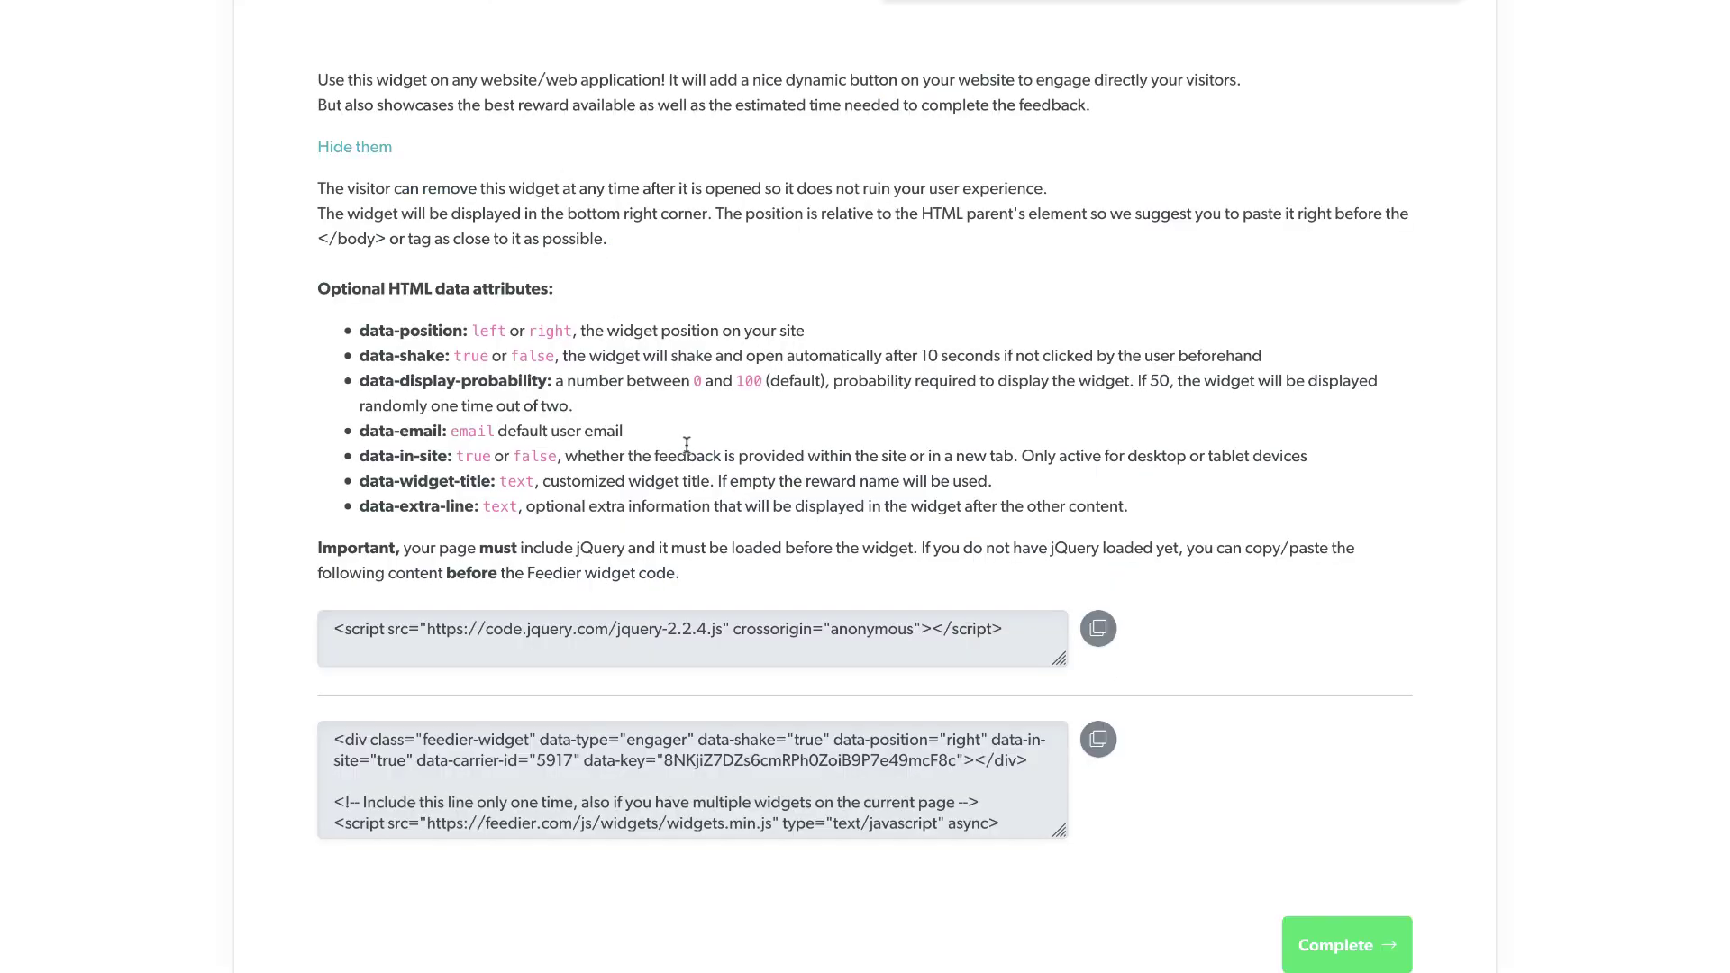
scroll(686, 444, up, 8)
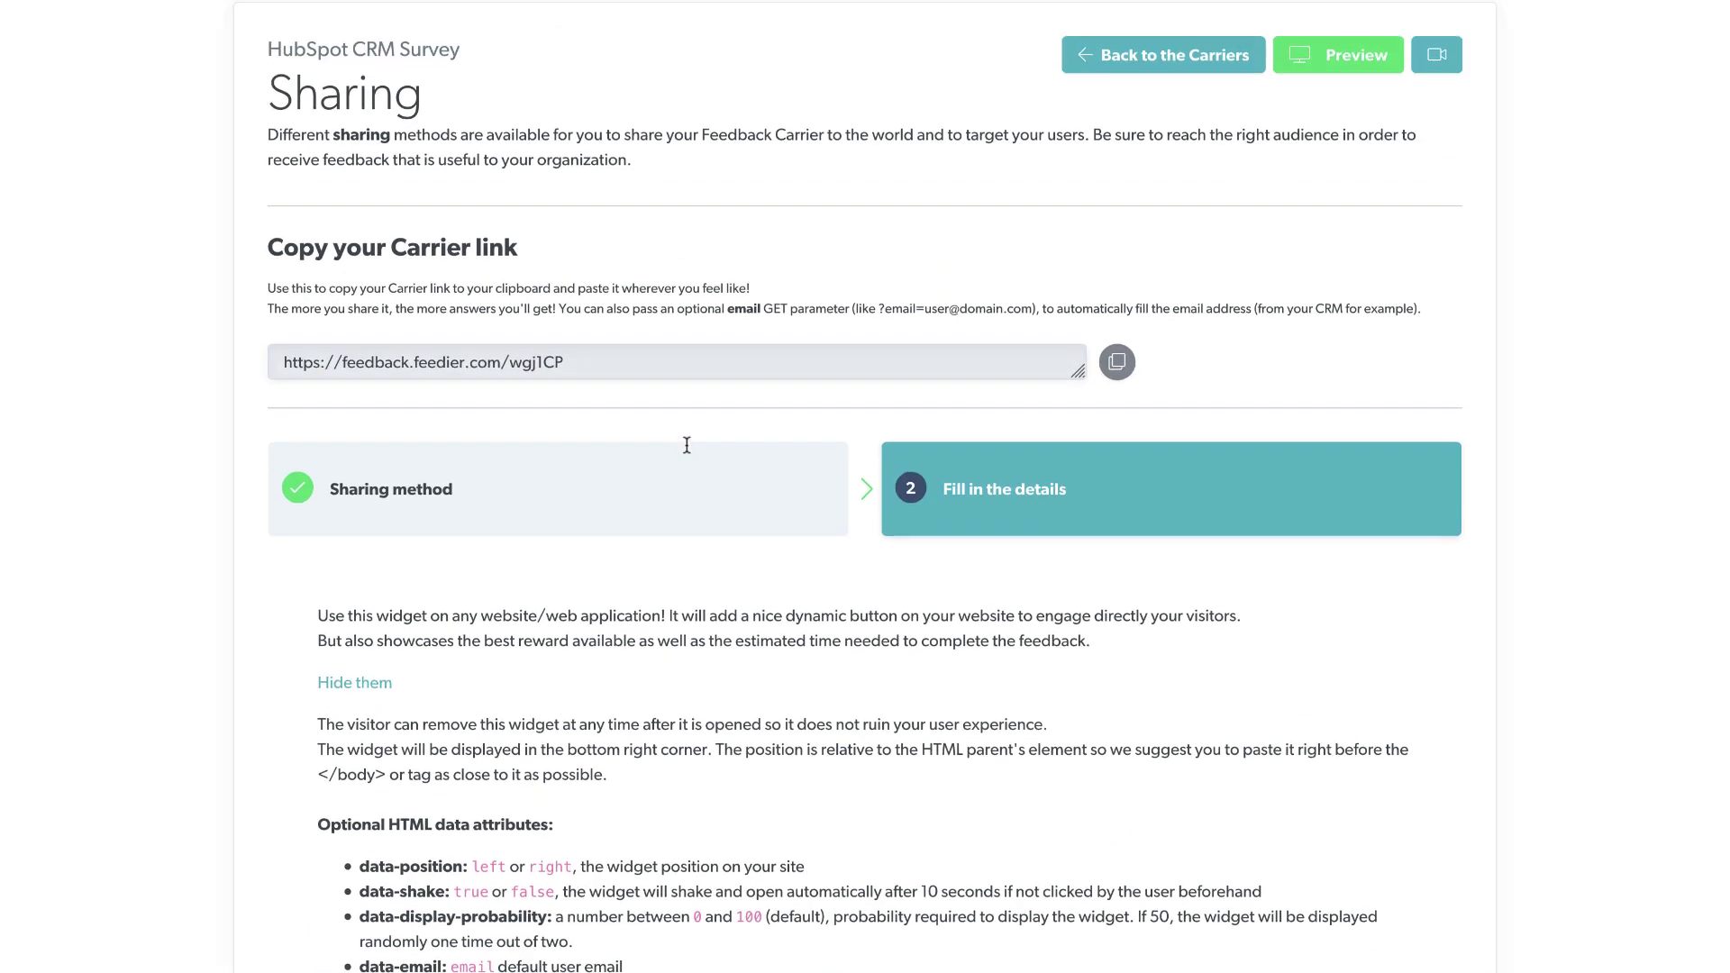